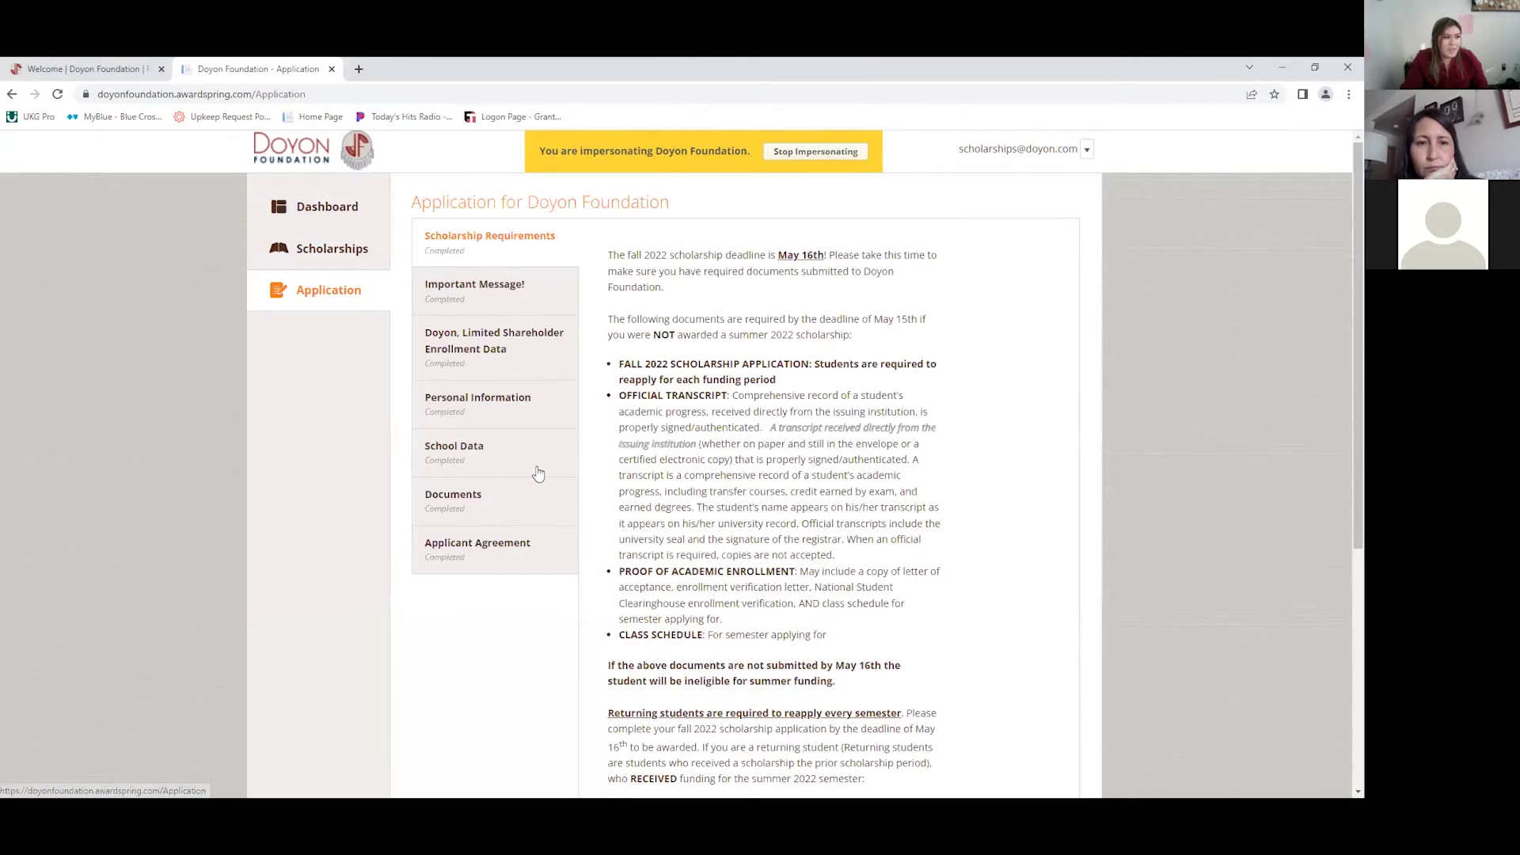
Step: Review the Scholarship Requirements section, including the fall 2022 deadlines and the documents required from new and returning students
{"action": "scroll", "coordinate": [784, 312], "scroll_direction": "down", "scroll_amount": 5}
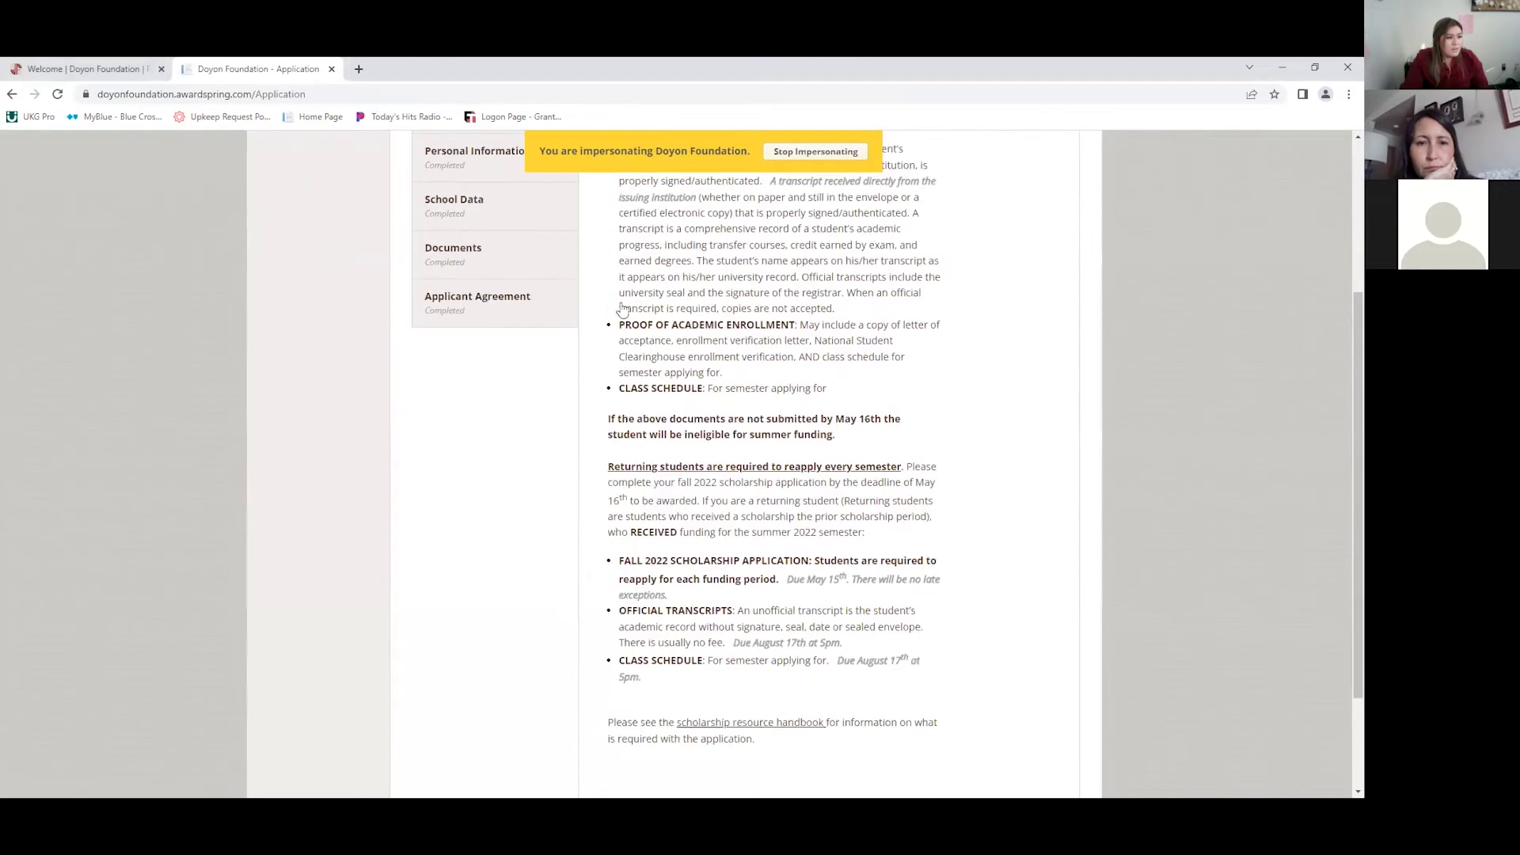
{"action": "scroll", "coordinate": [784, 312], "scroll_direction": "up", "scroll_amount": 5}
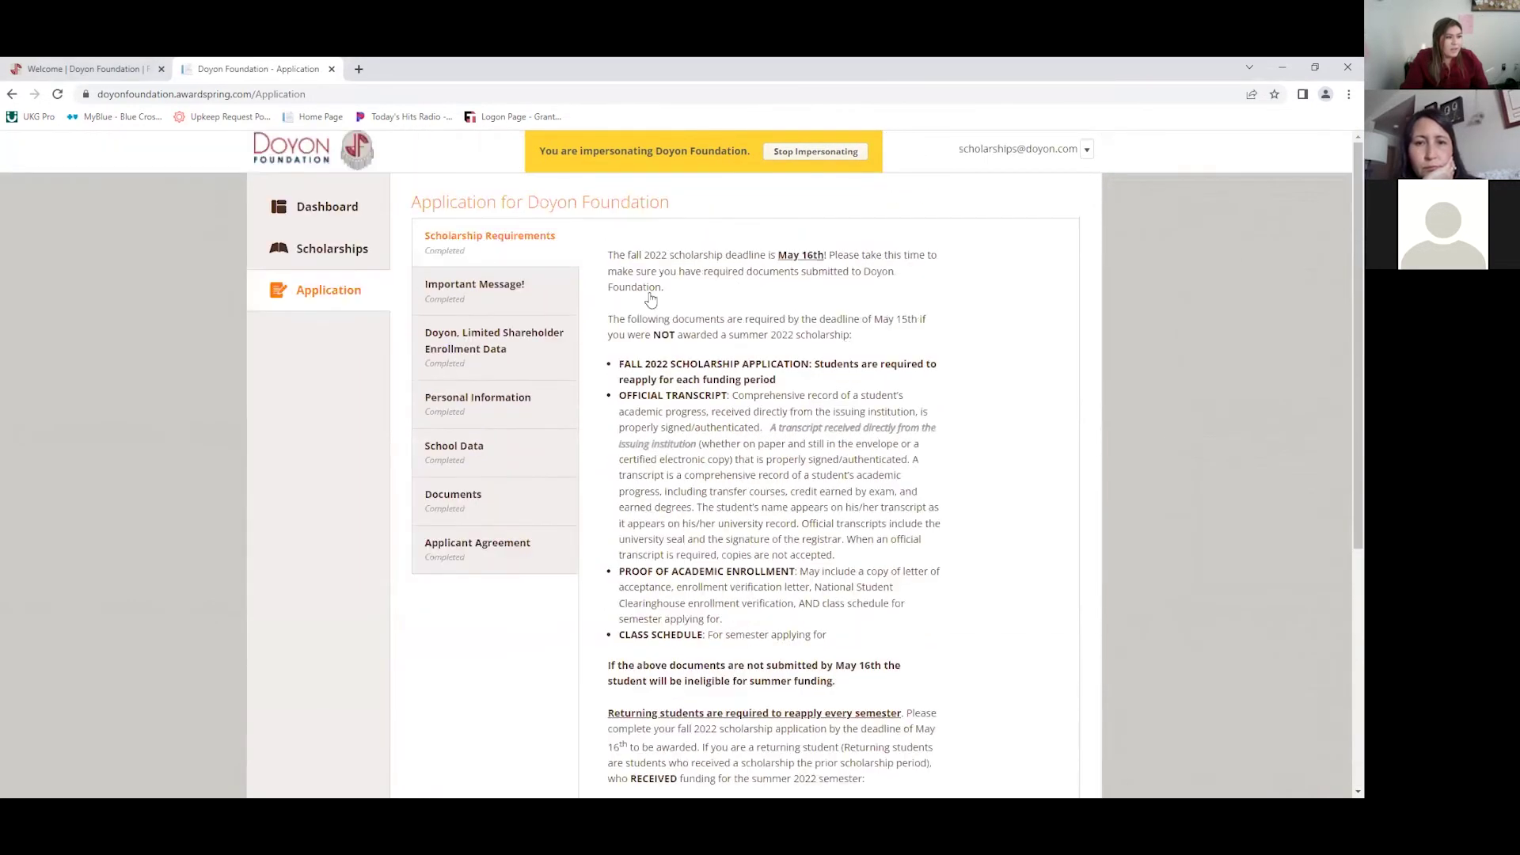
{"action": "scroll", "coordinate": [638, 287], "scroll_direction": "down", "scroll_amount": 1}
{"action": "scroll", "coordinate": [638, 286], "scroll_direction": "down", "scroll_amount": 5}
{"action": "scroll", "coordinate": [684, 339], "scroll_direction": "up", "scroll_amount": 4}
{"action": "scroll", "coordinate": [684, 339], "scroll_direction": "up", "scroll_amount": 2}
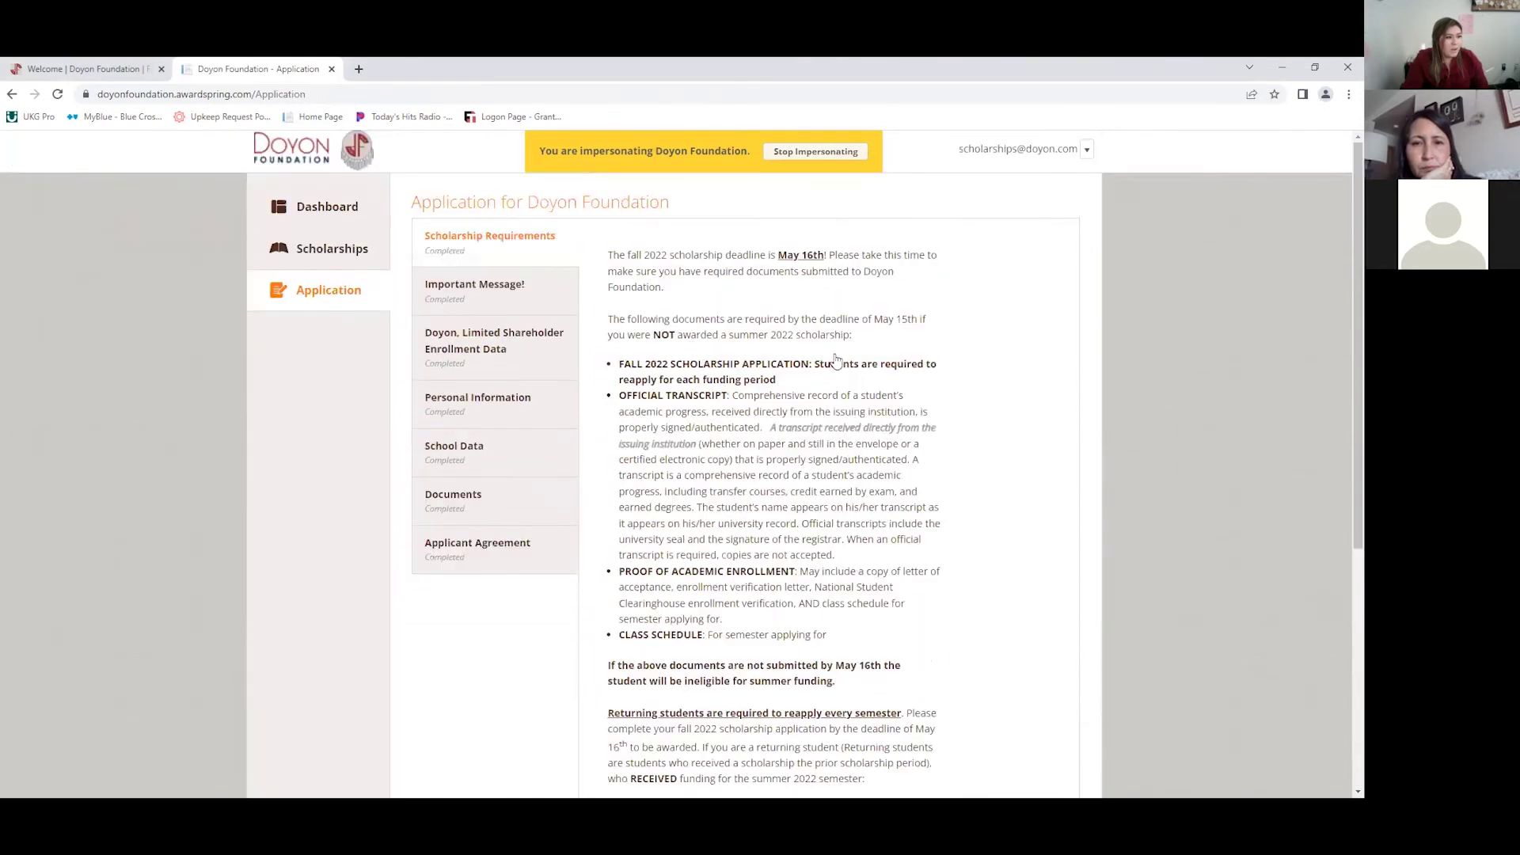
{"action": "scroll", "coordinate": [835, 399], "scroll_direction": "down", "scroll_amount": 1}
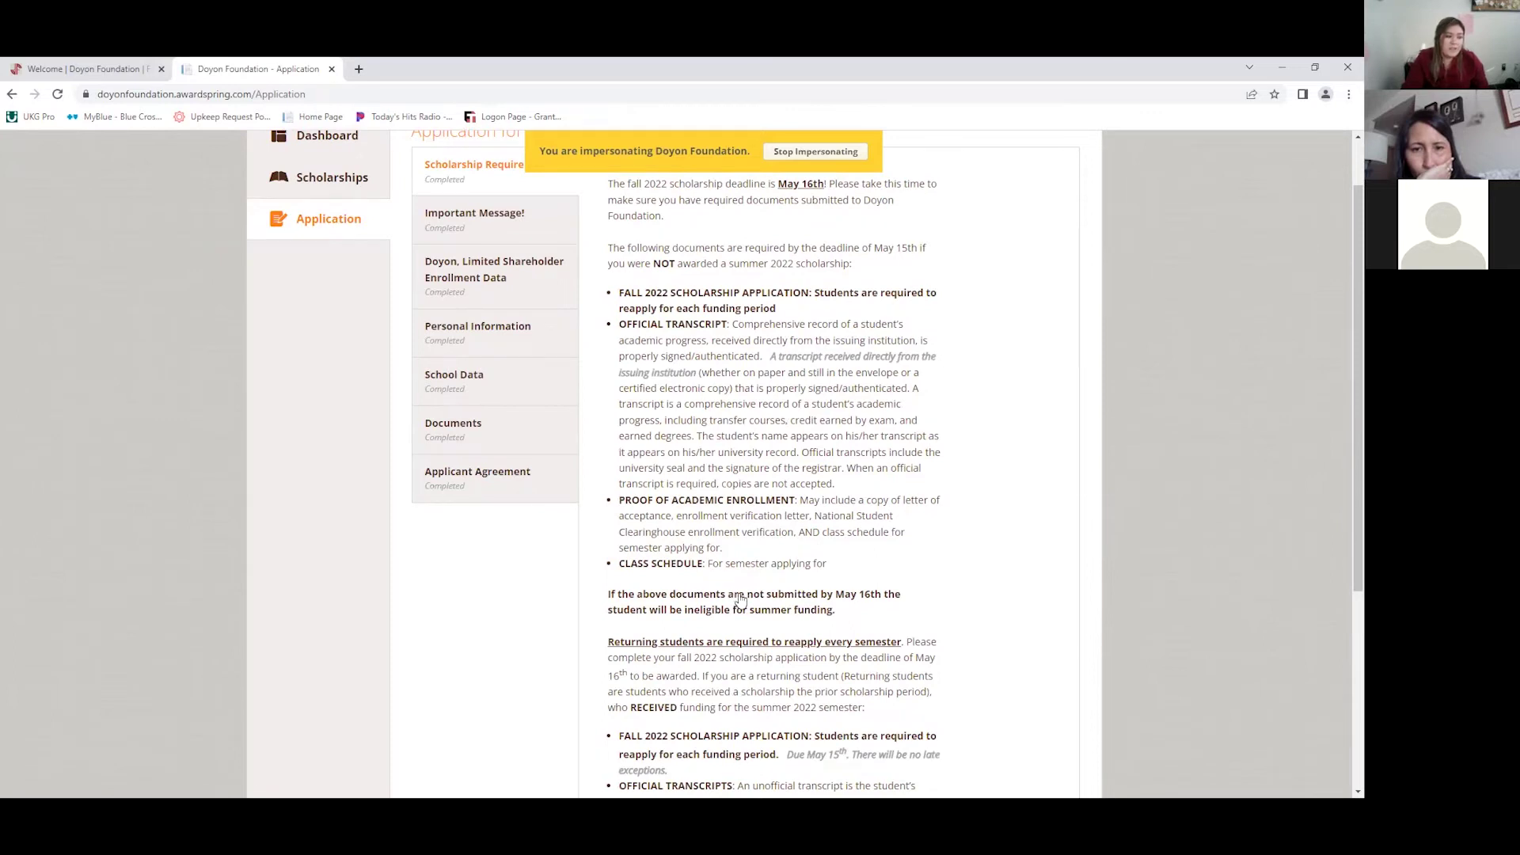
{"action": "scroll", "coordinate": [783, 540], "scroll_direction": "down", "scroll_amount": 4}
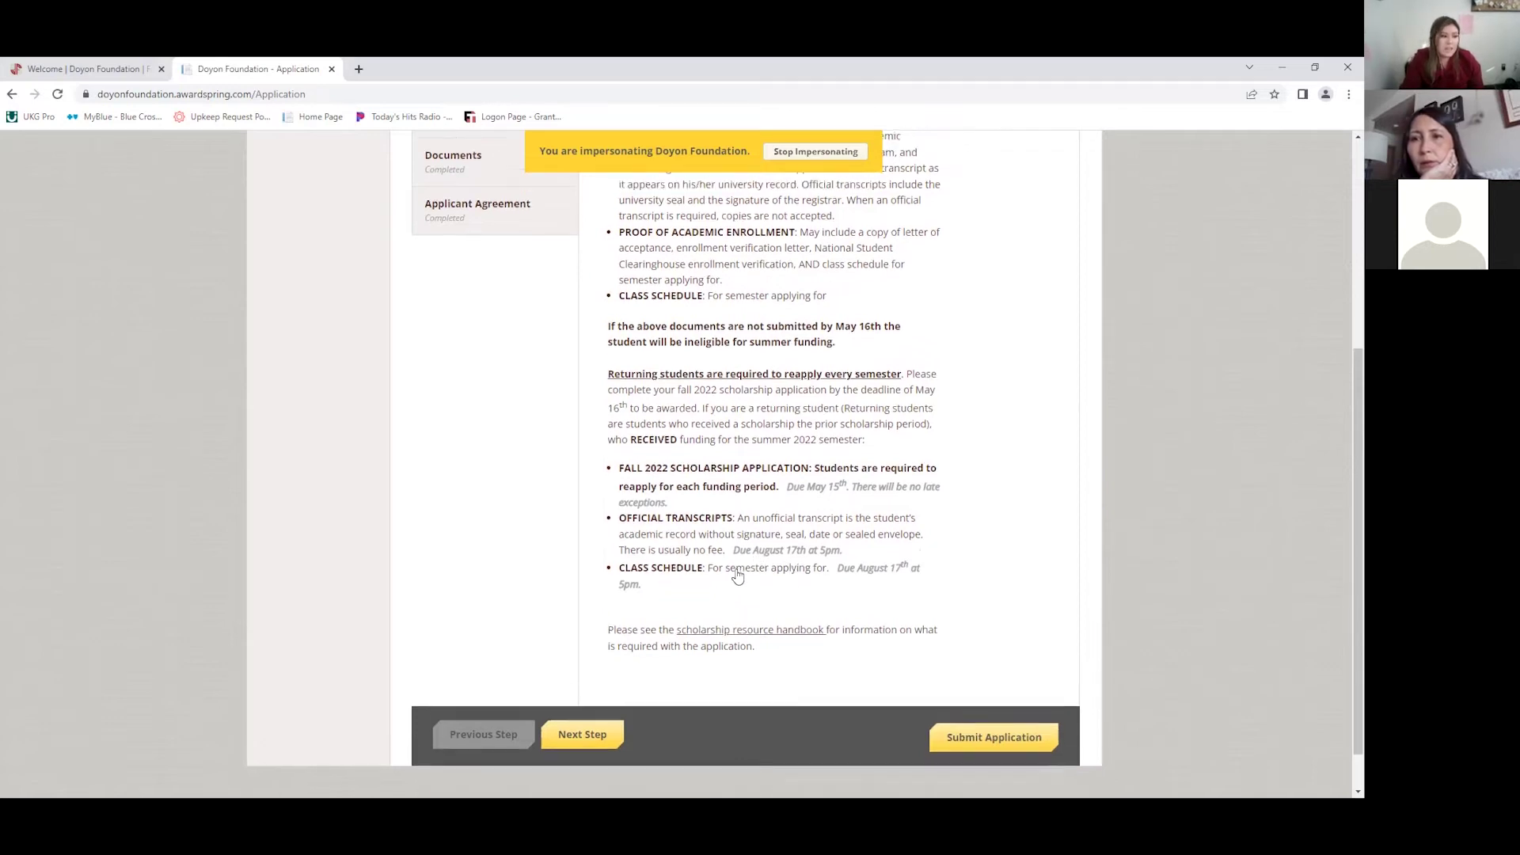
{"action": "scroll", "coordinate": [741, 574], "scroll_direction": "up", "scroll_amount": 2}
{"action": "scroll", "coordinate": [900, 672], "scroll_direction": "up", "scroll_amount": 3}
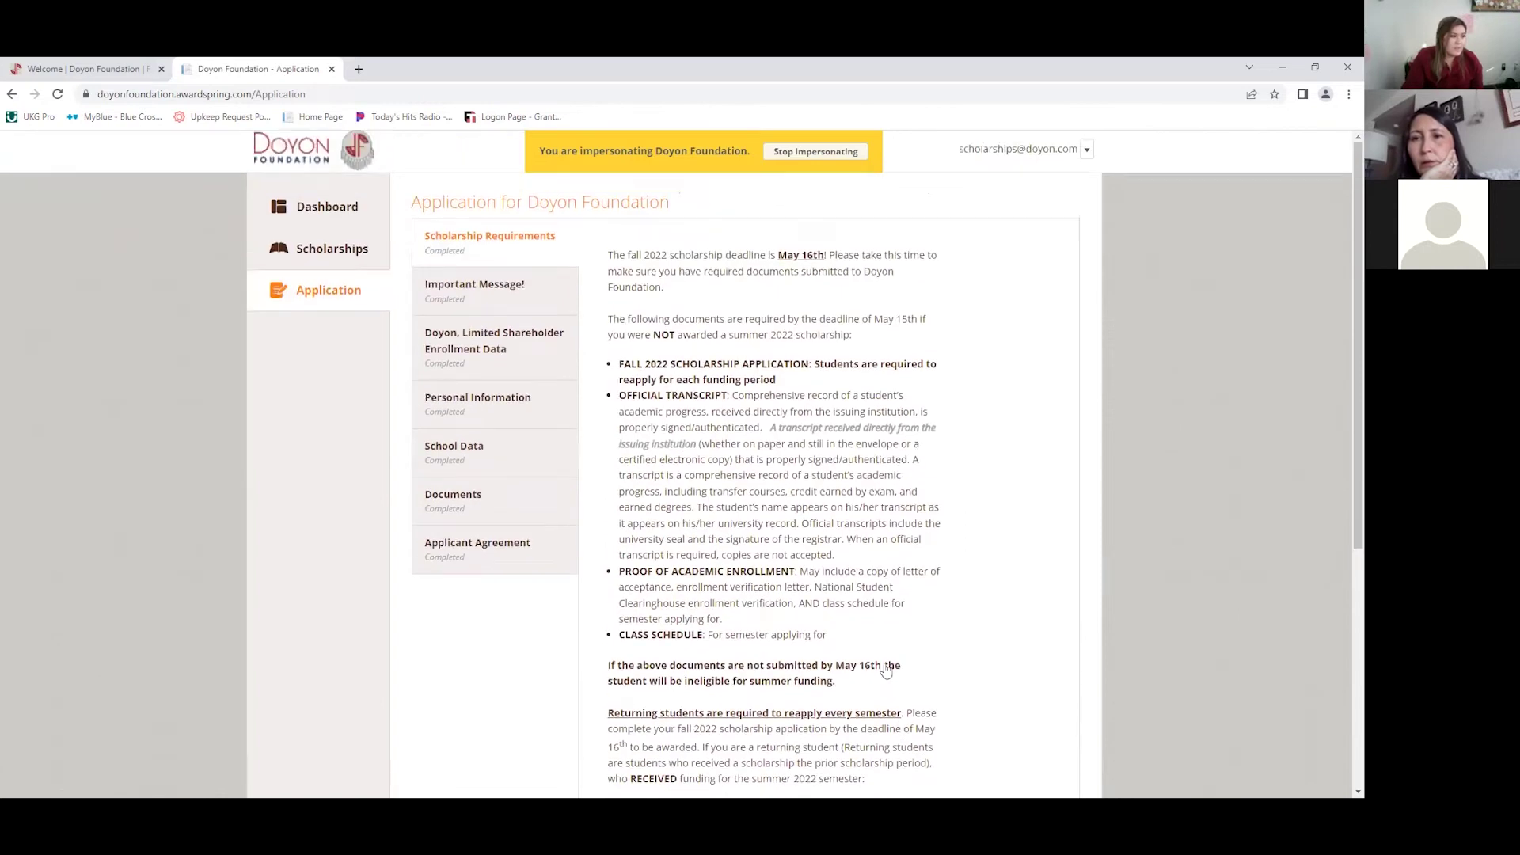
Step: View the Important Message section and open the Doyon, Limited Shareholder Enrollment Data section of the application
{"action": "left_click", "coordinate": [525, 309]}
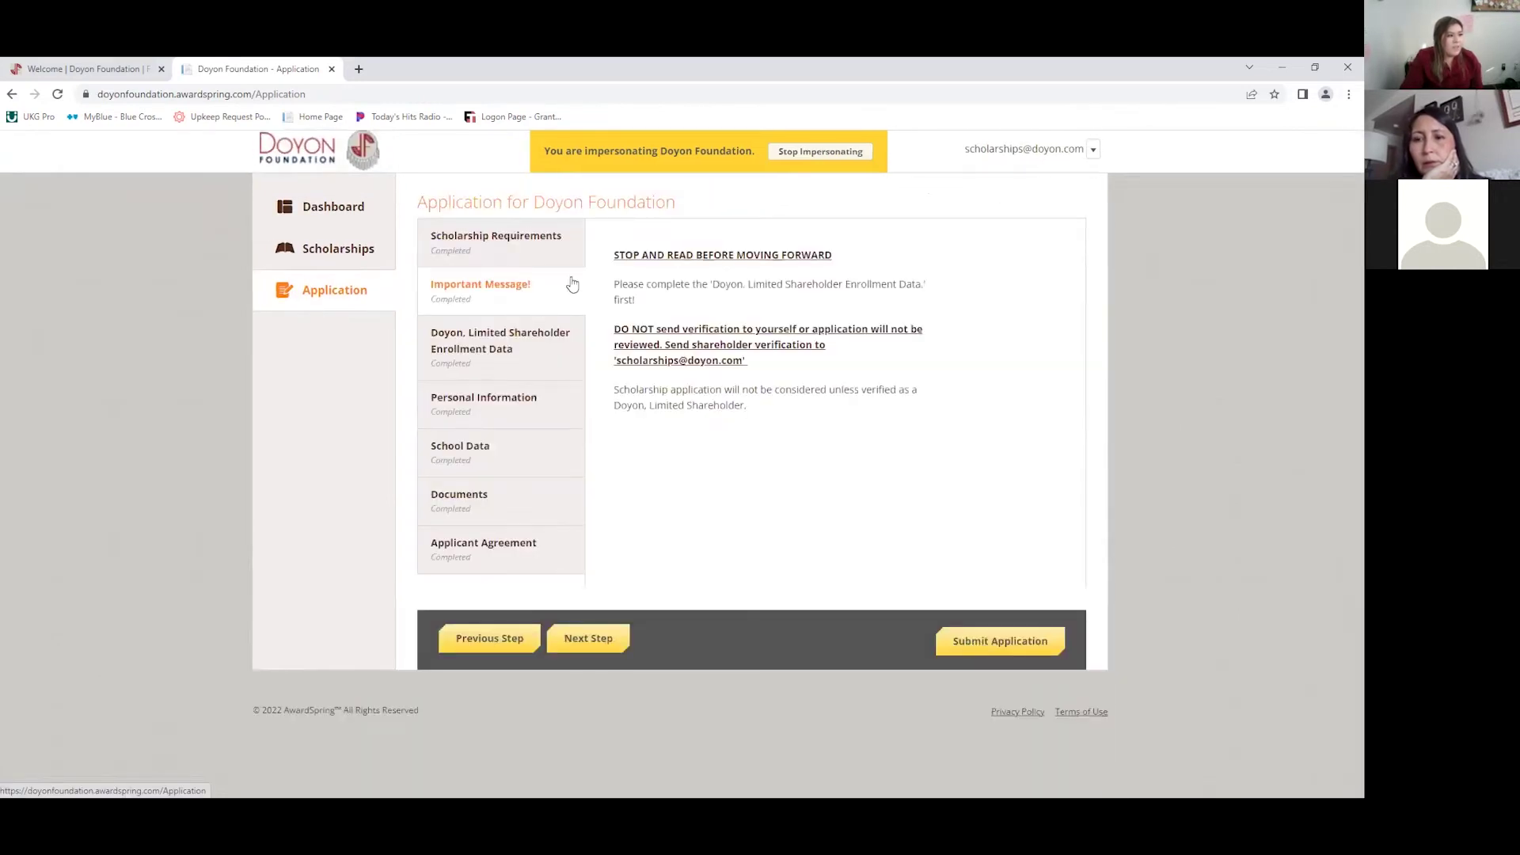
{"action": "left_click", "coordinate": [537, 351]}
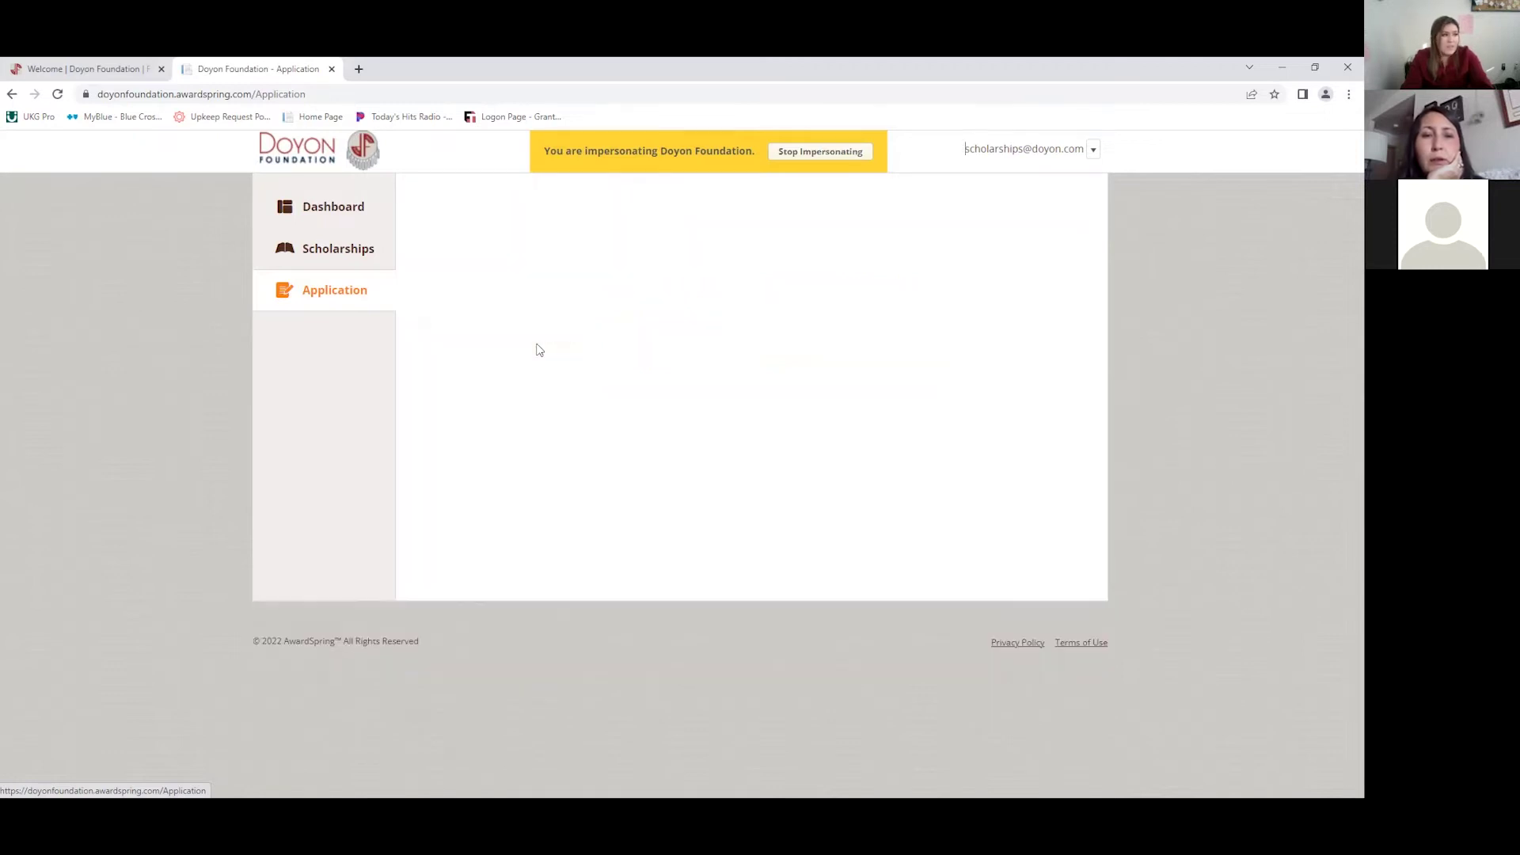
{"action": "scroll", "coordinate": [764, 410], "scroll_direction": "down", "scroll_amount": 2}
{"action": "scroll", "coordinate": [766, 412], "scroll_direction": "up", "scroll_amount": 2}
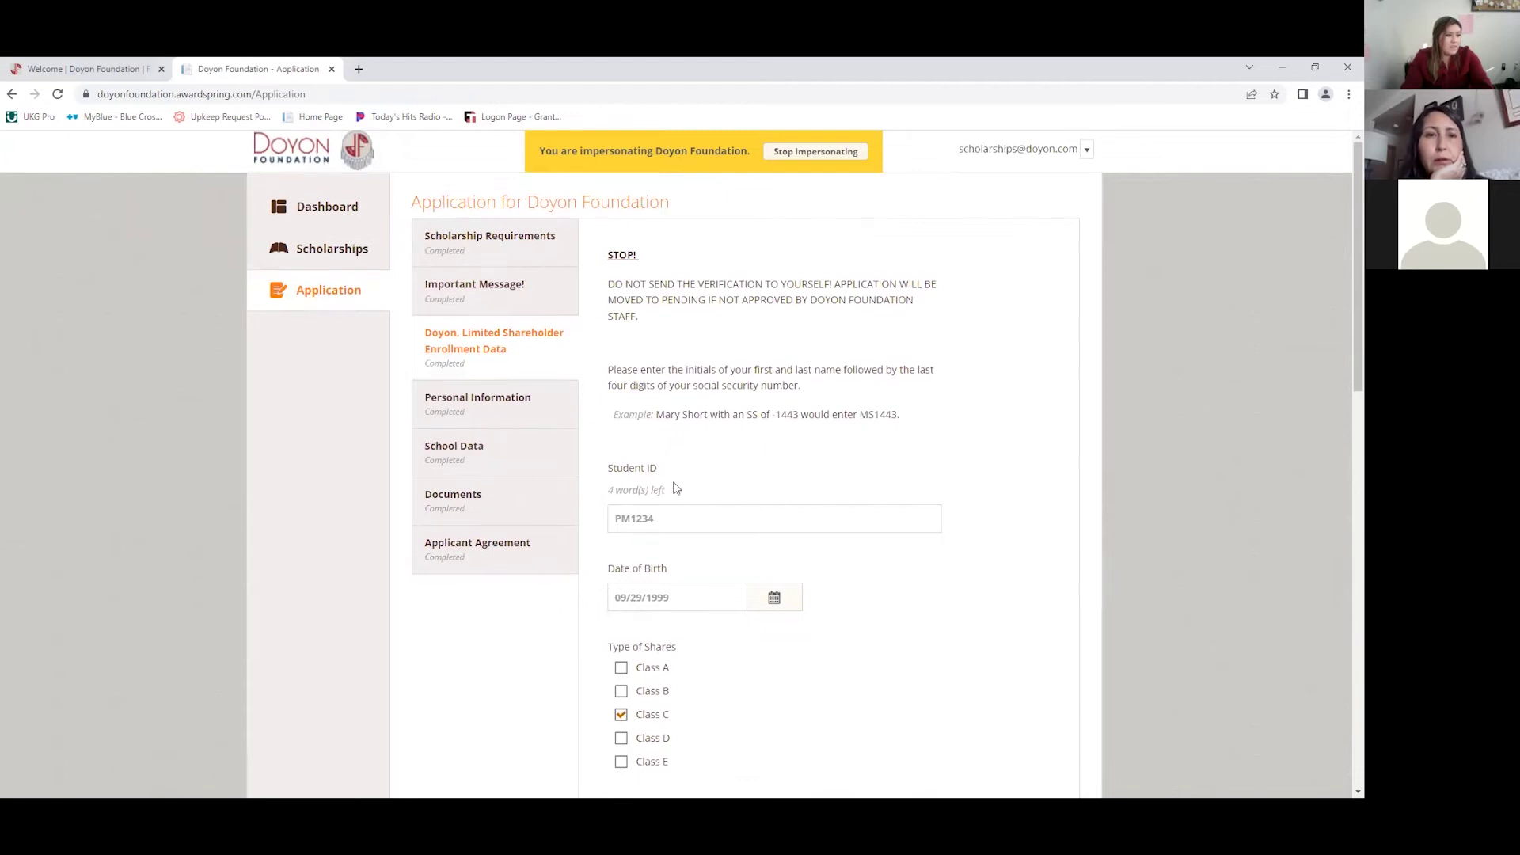
{"action": "scroll", "coordinate": [673, 503], "scroll_direction": "down", "scroll_amount": 4}
{"action": "scroll", "coordinate": [675, 502], "scroll_direction": "up", "scroll_amount": 4}
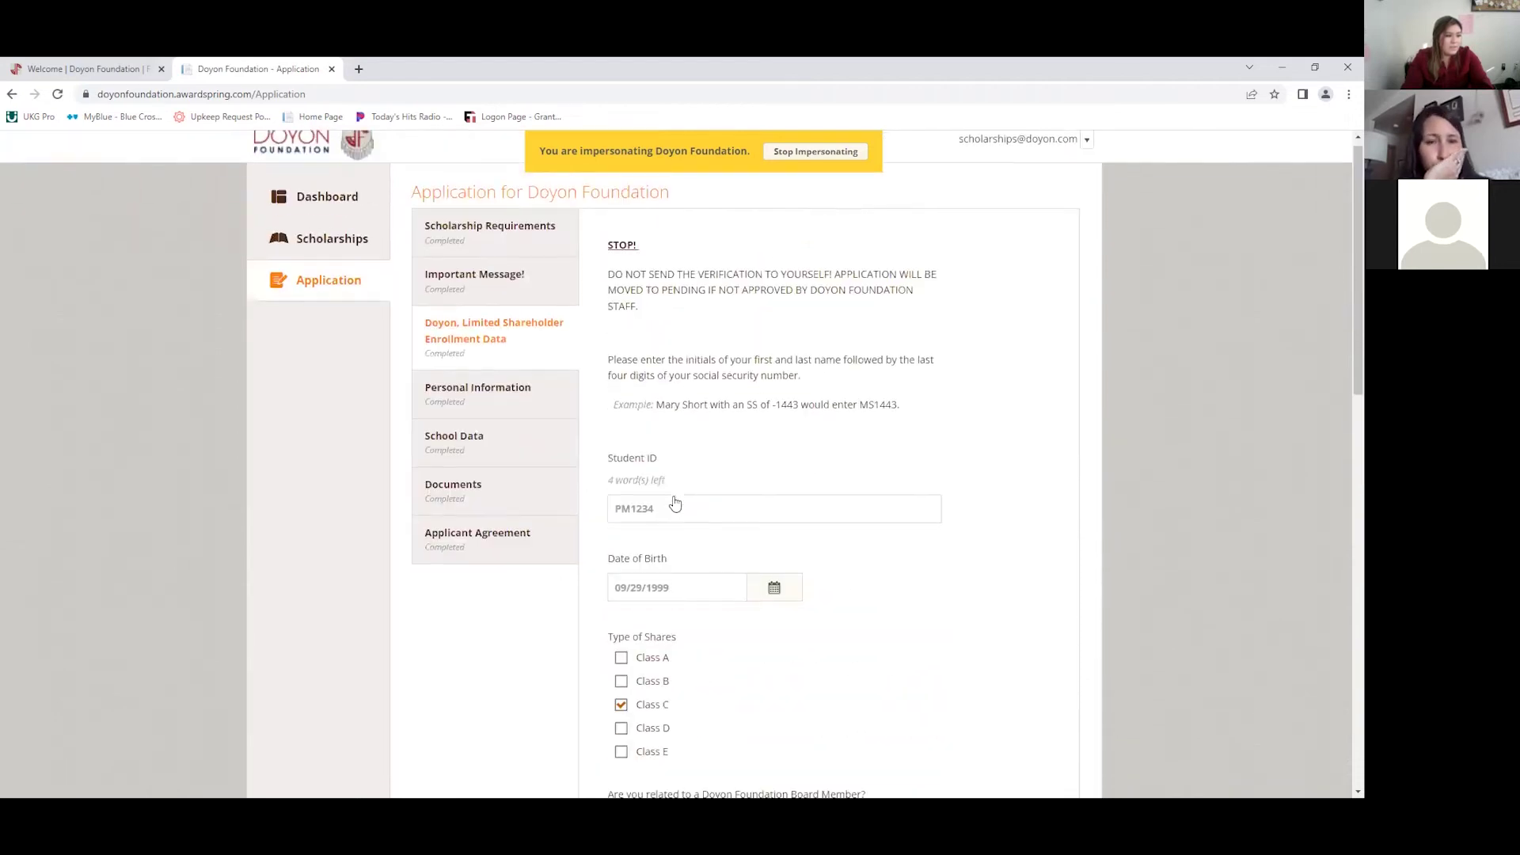
Step: Clear the Student ID and Date of Birth fields in the shareholder enrollment data
{"action": "double_click", "coordinate": [674, 513]}
{"action": "key", "text": "BackSpace"}
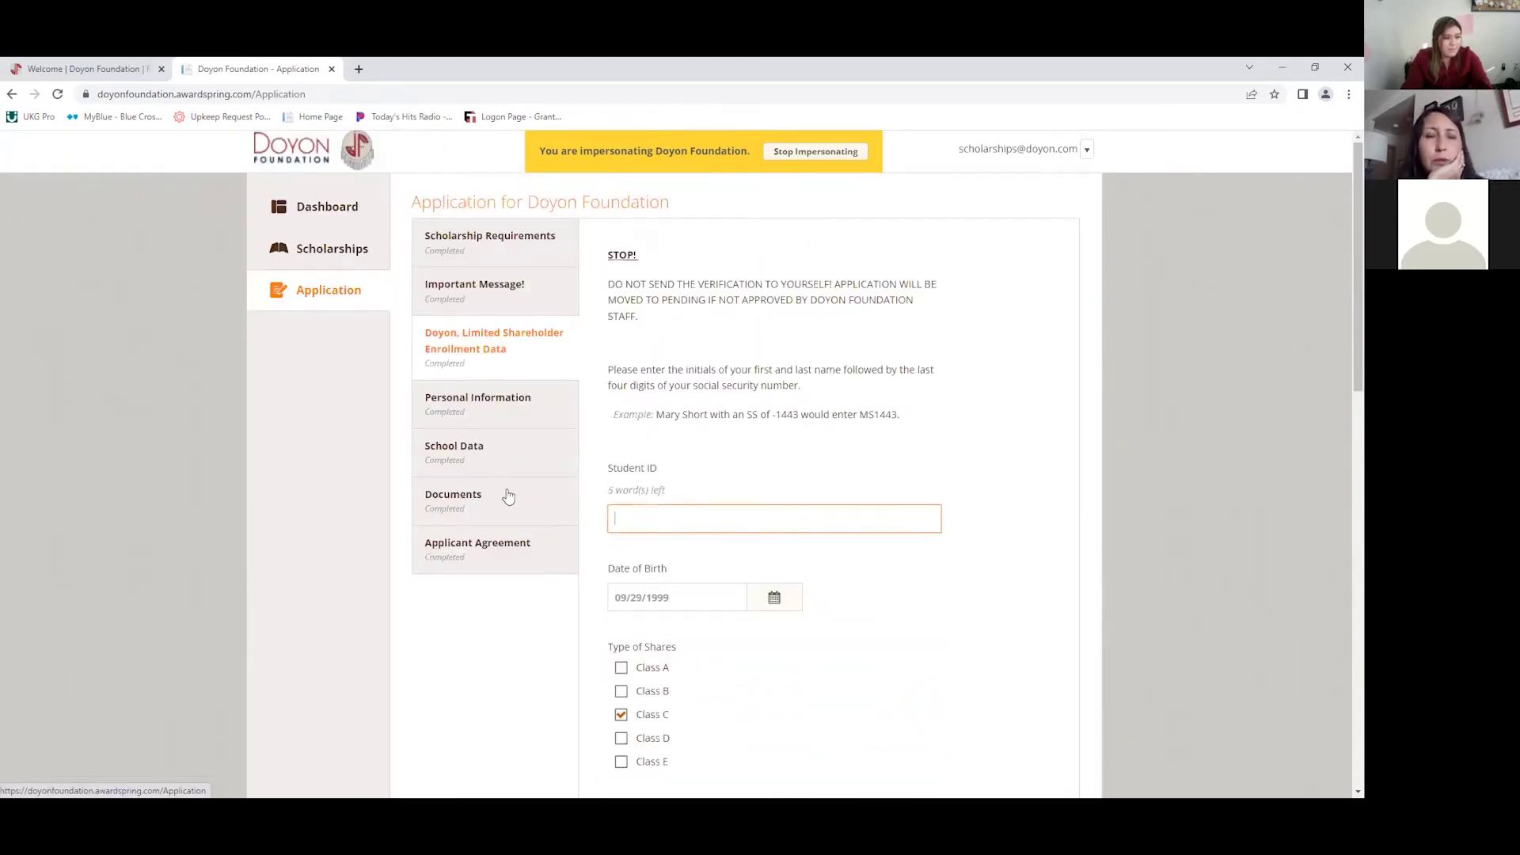
{"action": "triple_click", "coordinate": [685, 599]}
{"action": "key", "text": "BackSpace"}
{"action": "left_click", "coordinate": [959, 625]}
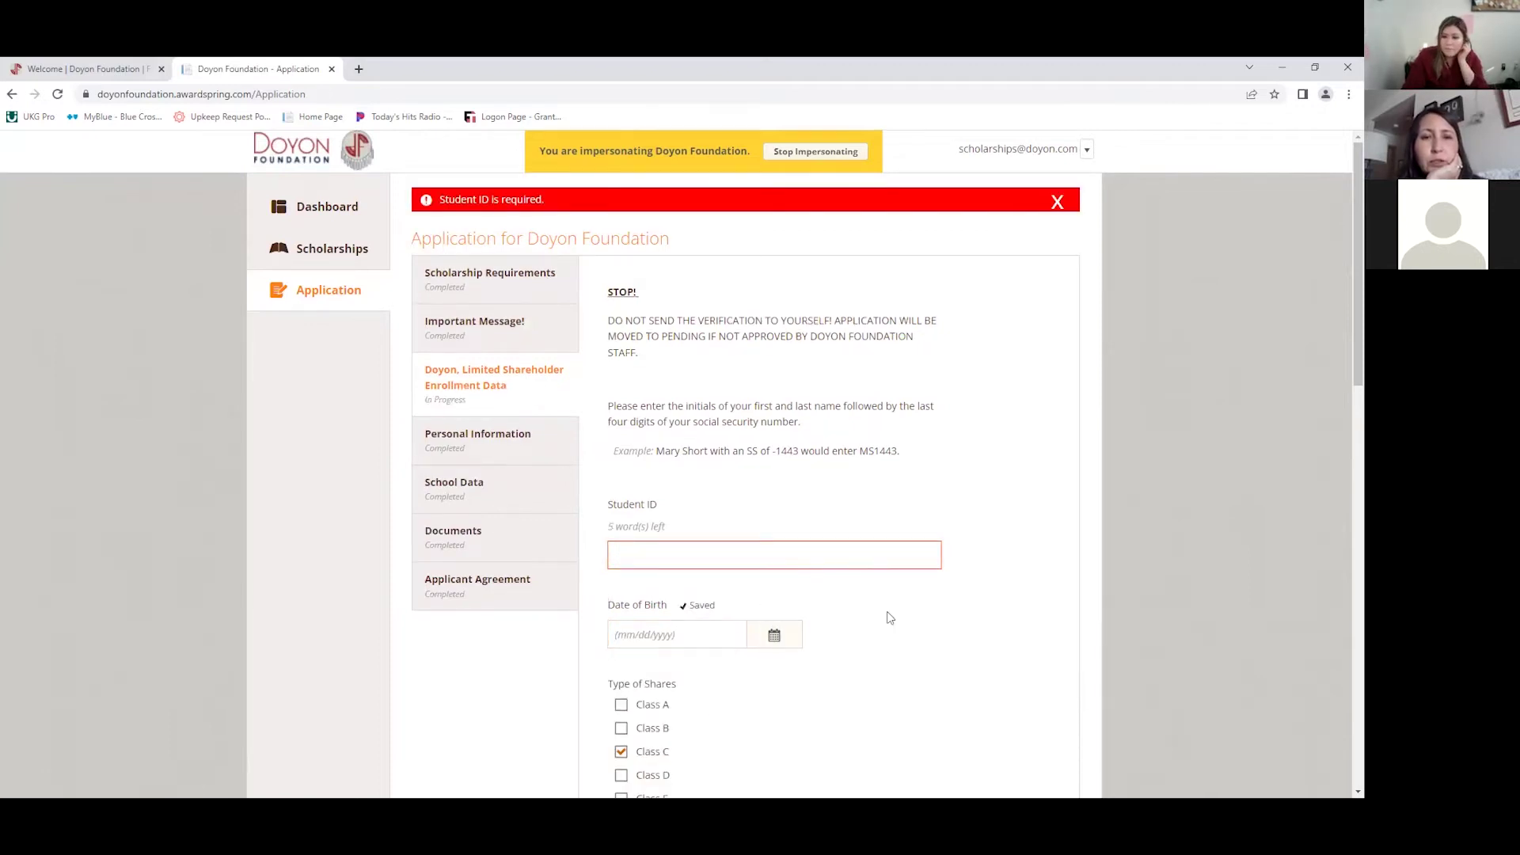
Step: Examine the shareholder enrollment questions on share type, board member relation, enrollment type and prior scholarships, plus the verification request instructions
{"action": "scroll", "coordinate": [842, 633], "scroll_direction": "down", "scroll_amount": 15}
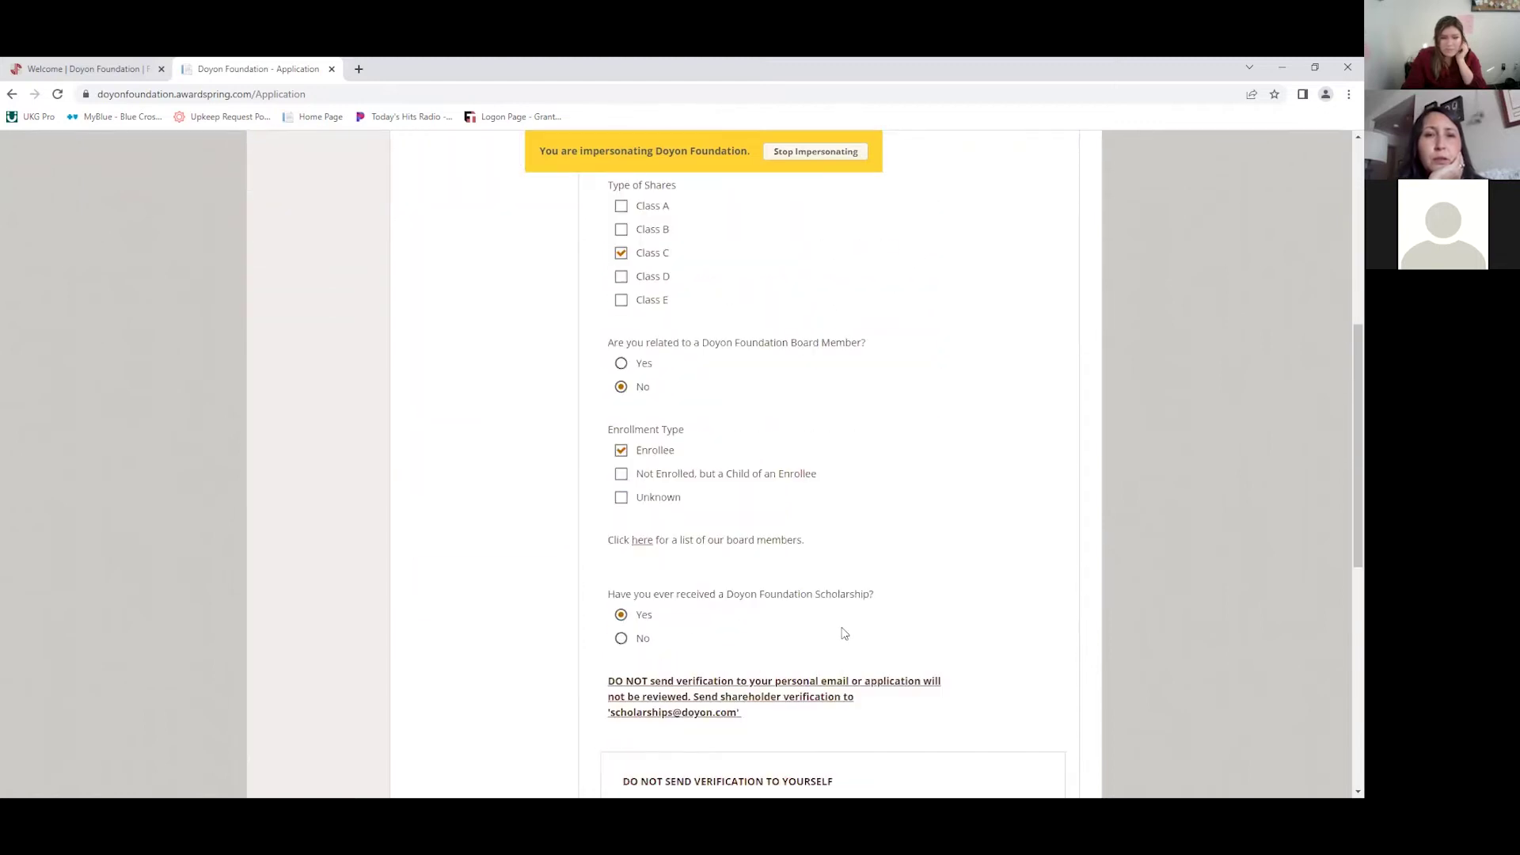
{"action": "scroll", "coordinate": [841, 640], "scroll_direction": "down", "scroll_amount": 2}
{"action": "scroll", "coordinate": [842, 640], "scroll_direction": "up", "scroll_amount": 15}
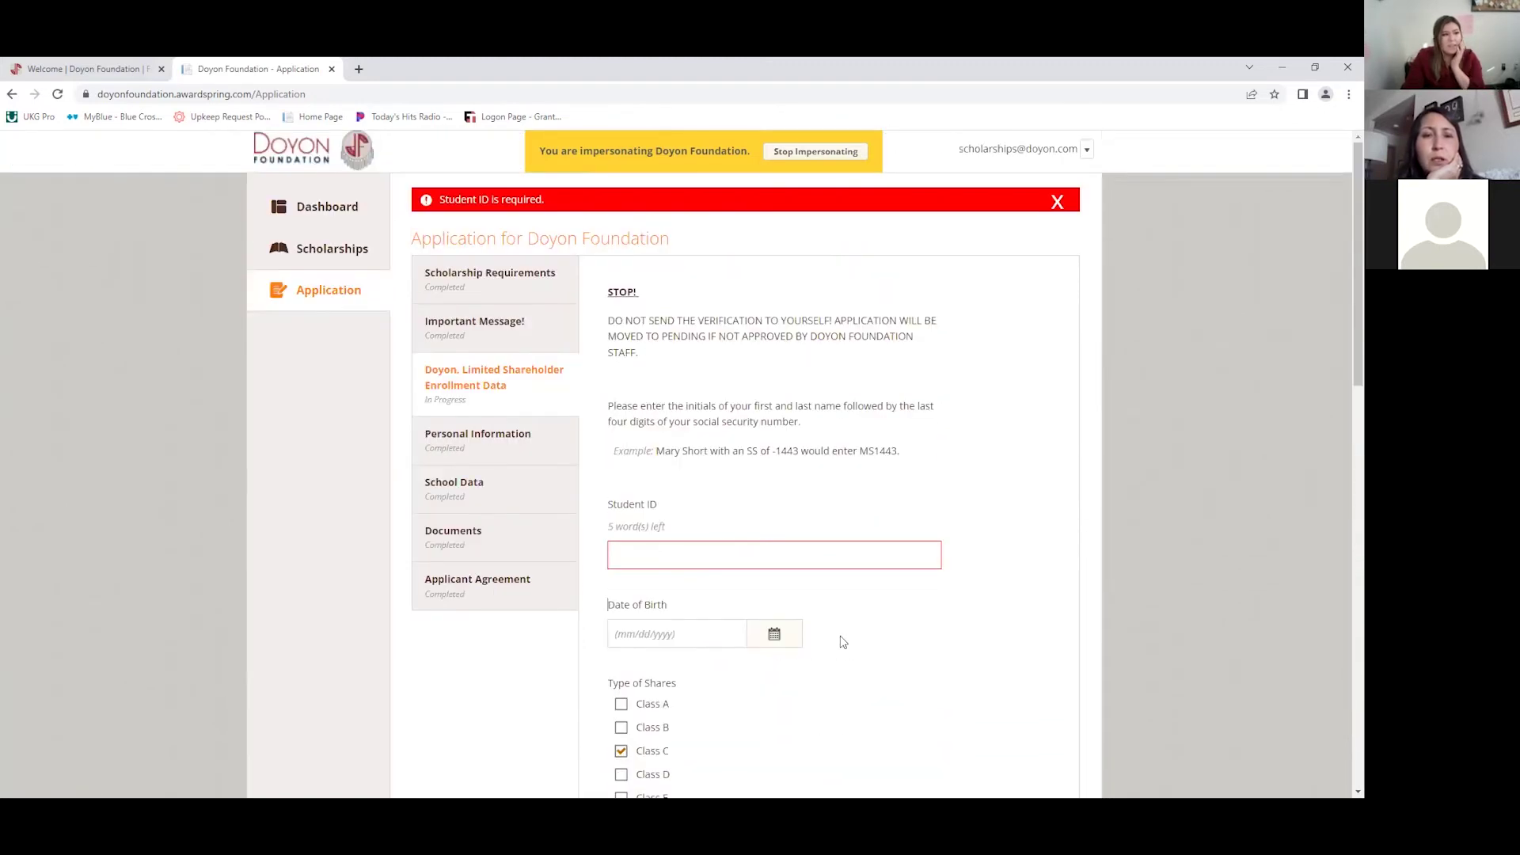
{"action": "scroll", "coordinate": [841, 642], "scroll_direction": "down", "scroll_amount": 9}
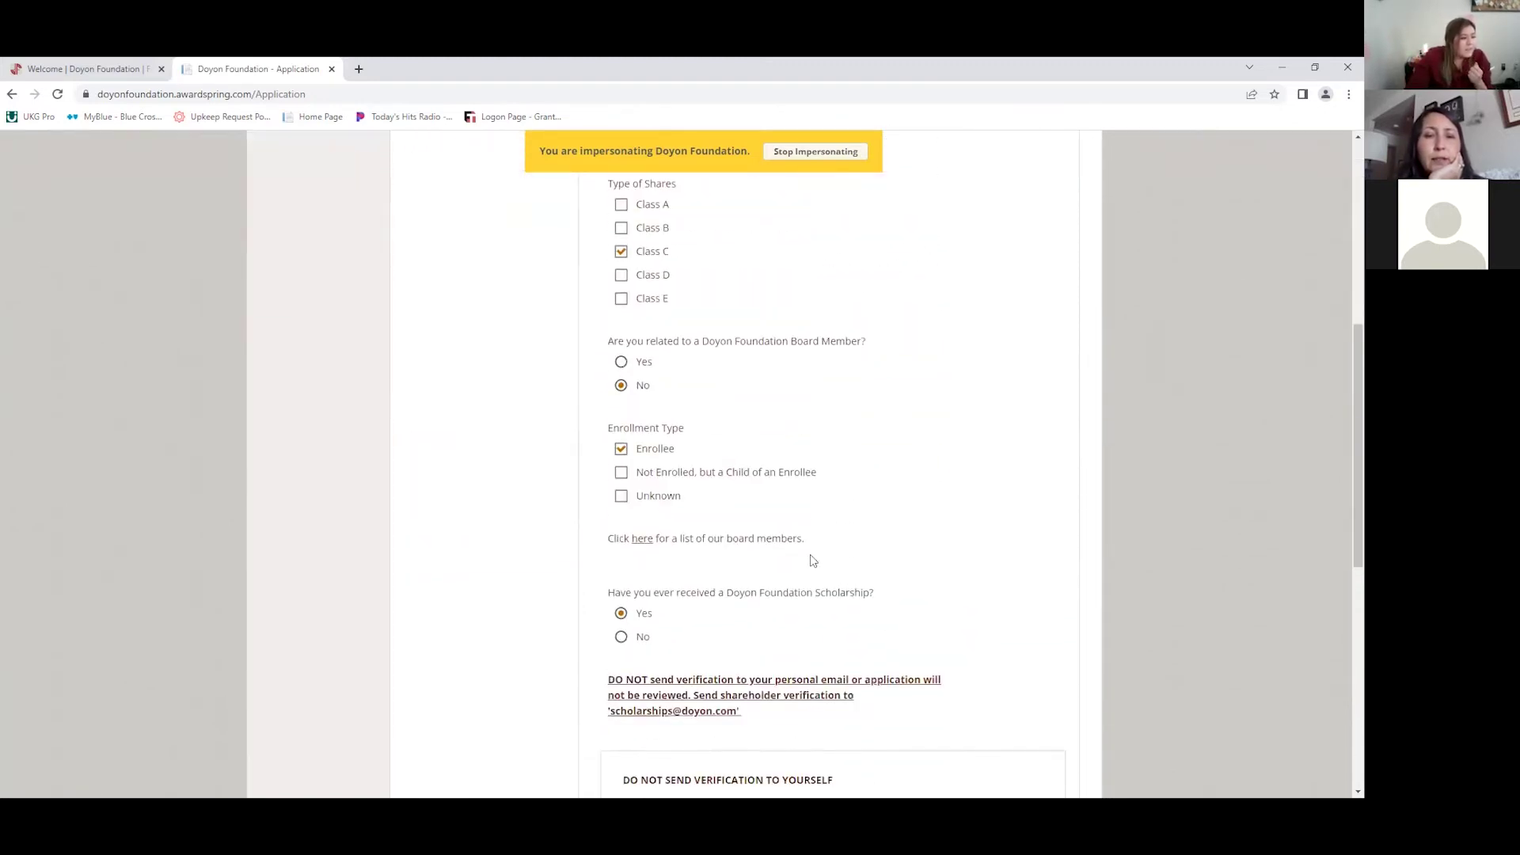
{"action": "scroll", "coordinate": [812, 554], "scroll_direction": "up", "scroll_amount": 11}
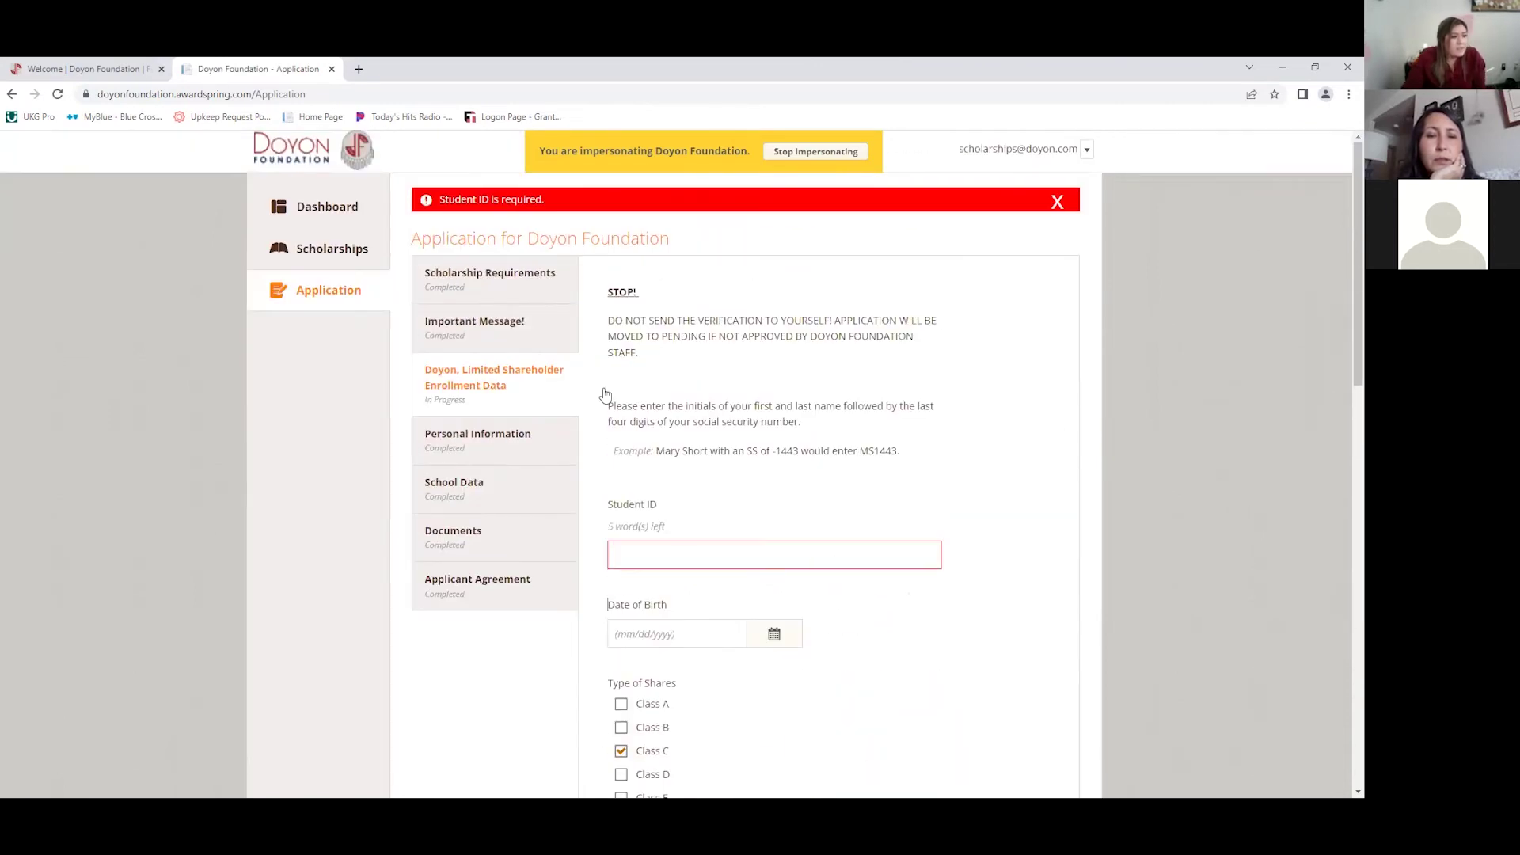
{"action": "scroll", "coordinate": [787, 475], "scroll_direction": "down", "scroll_amount": 5}
{"action": "scroll", "coordinate": [789, 486], "scroll_direction": "down", "scroll_amount": 10}
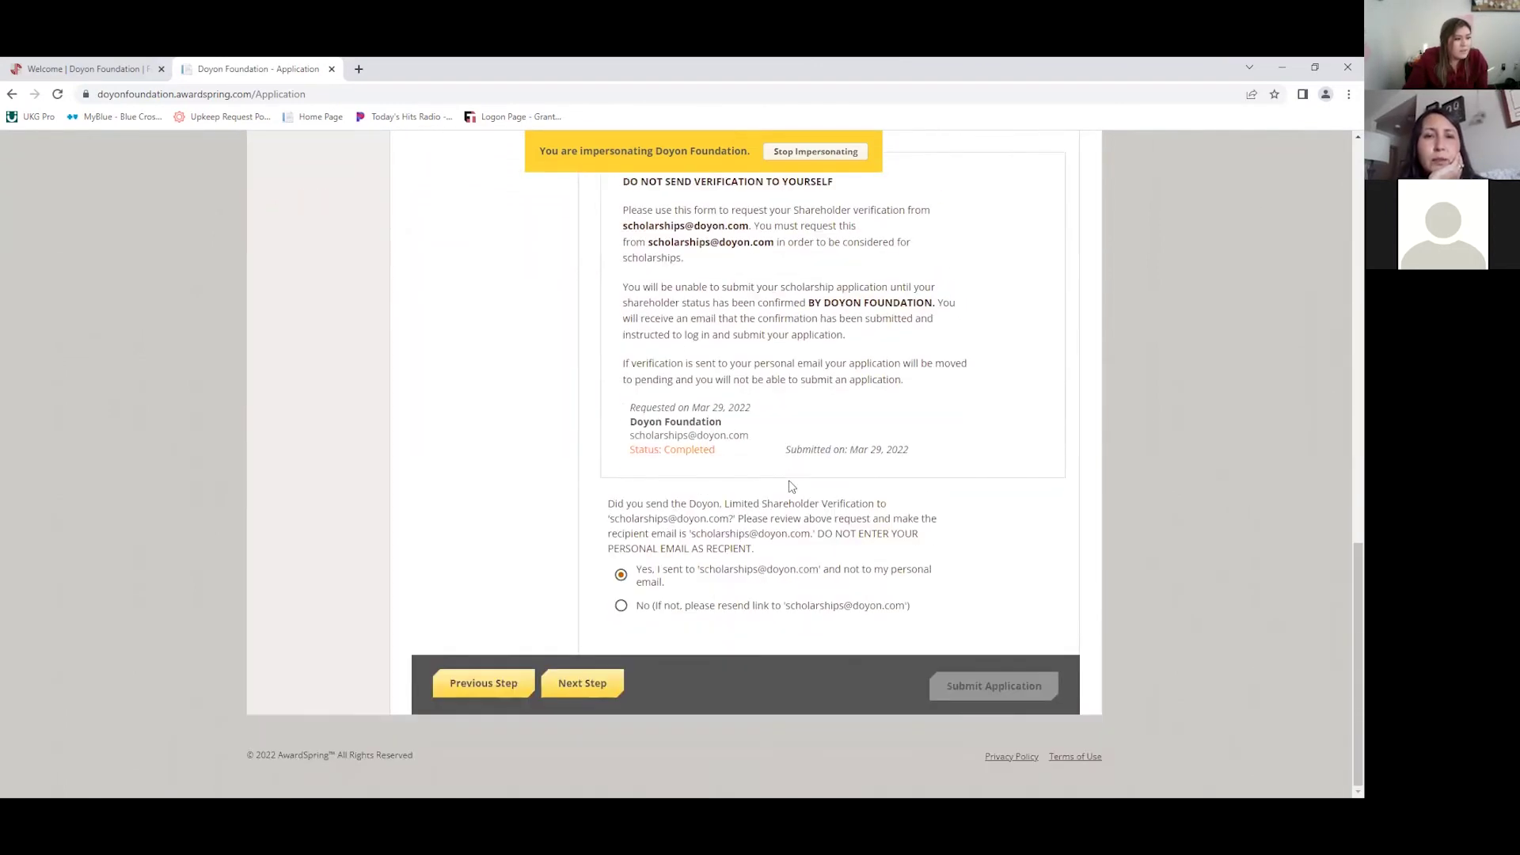
{"action": "scroll", "coordinate": [791, 487], "scroll_direction": "up", "scroll_amount": 4}
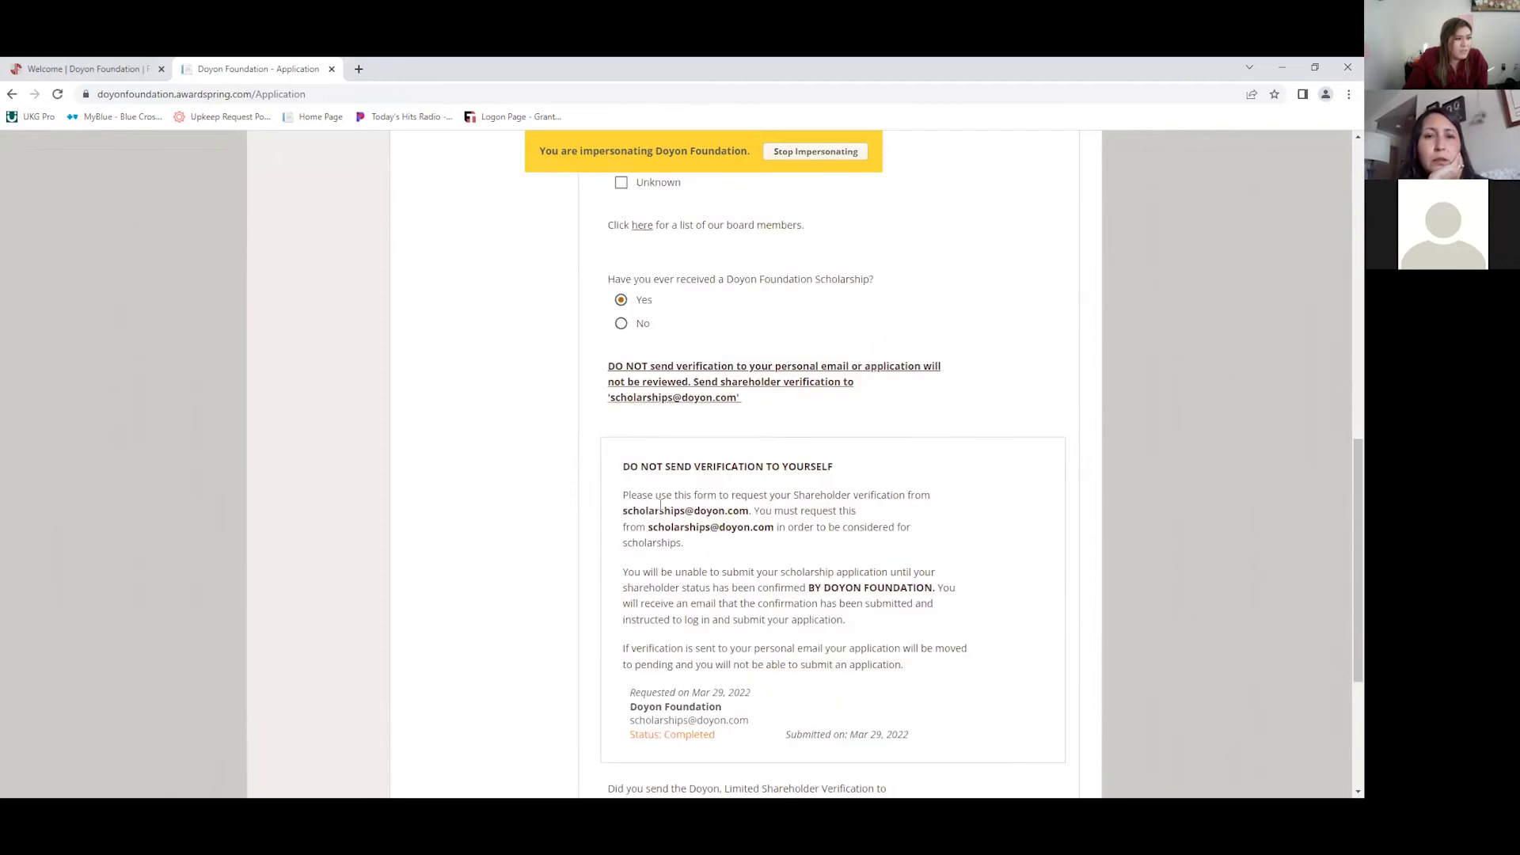
{"action": "scroll", "coordinate": [718, 394], "scroll_direction": "up", "scroll_amount": 10}
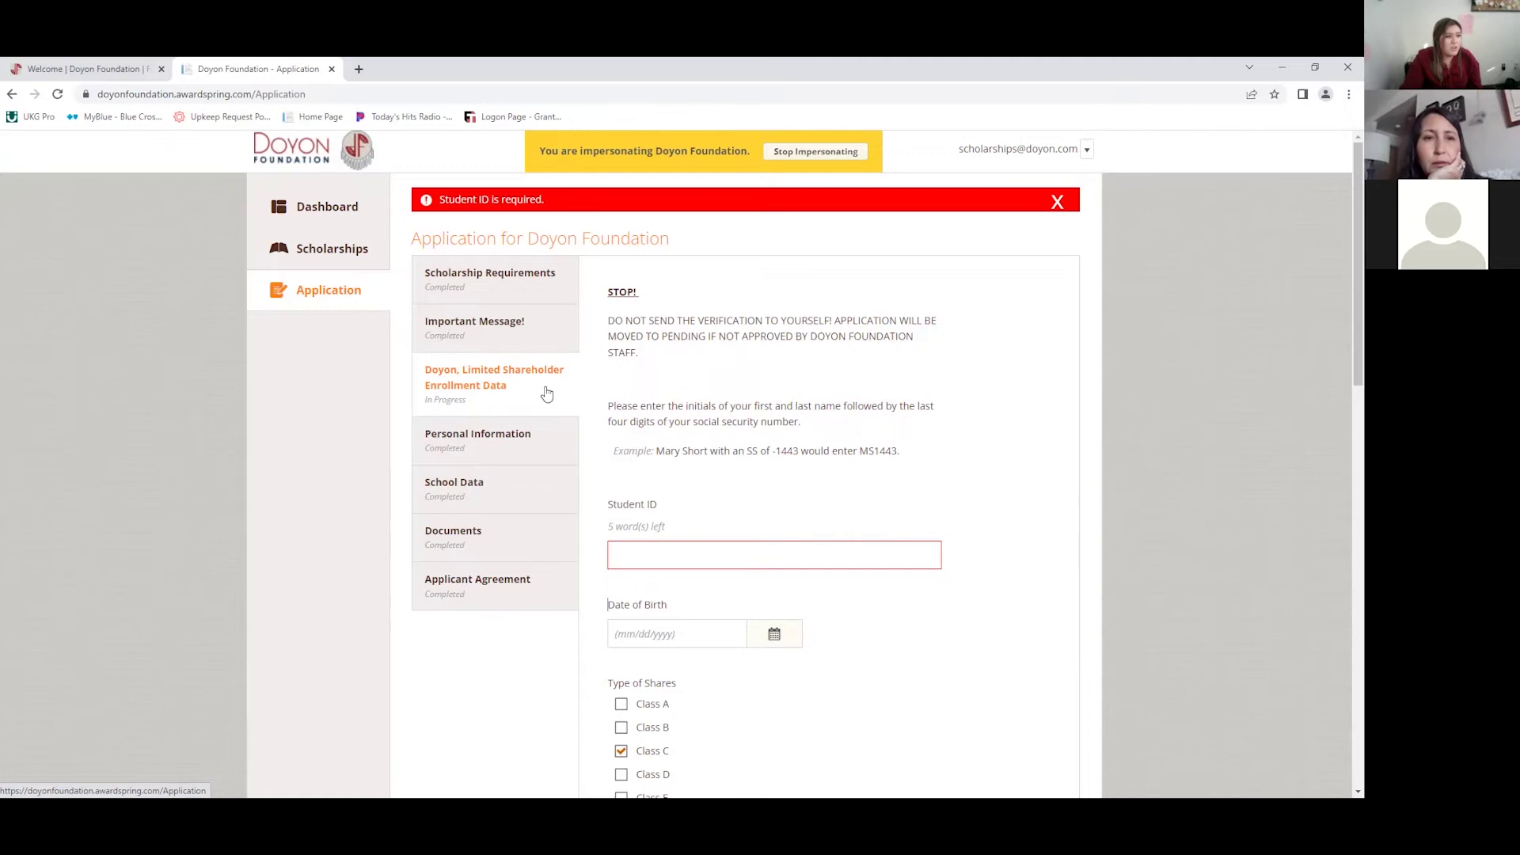
{"action": "scroll", "coordinate": [732, 472], "scroll_direction": "down", "scroll_amount": 3}
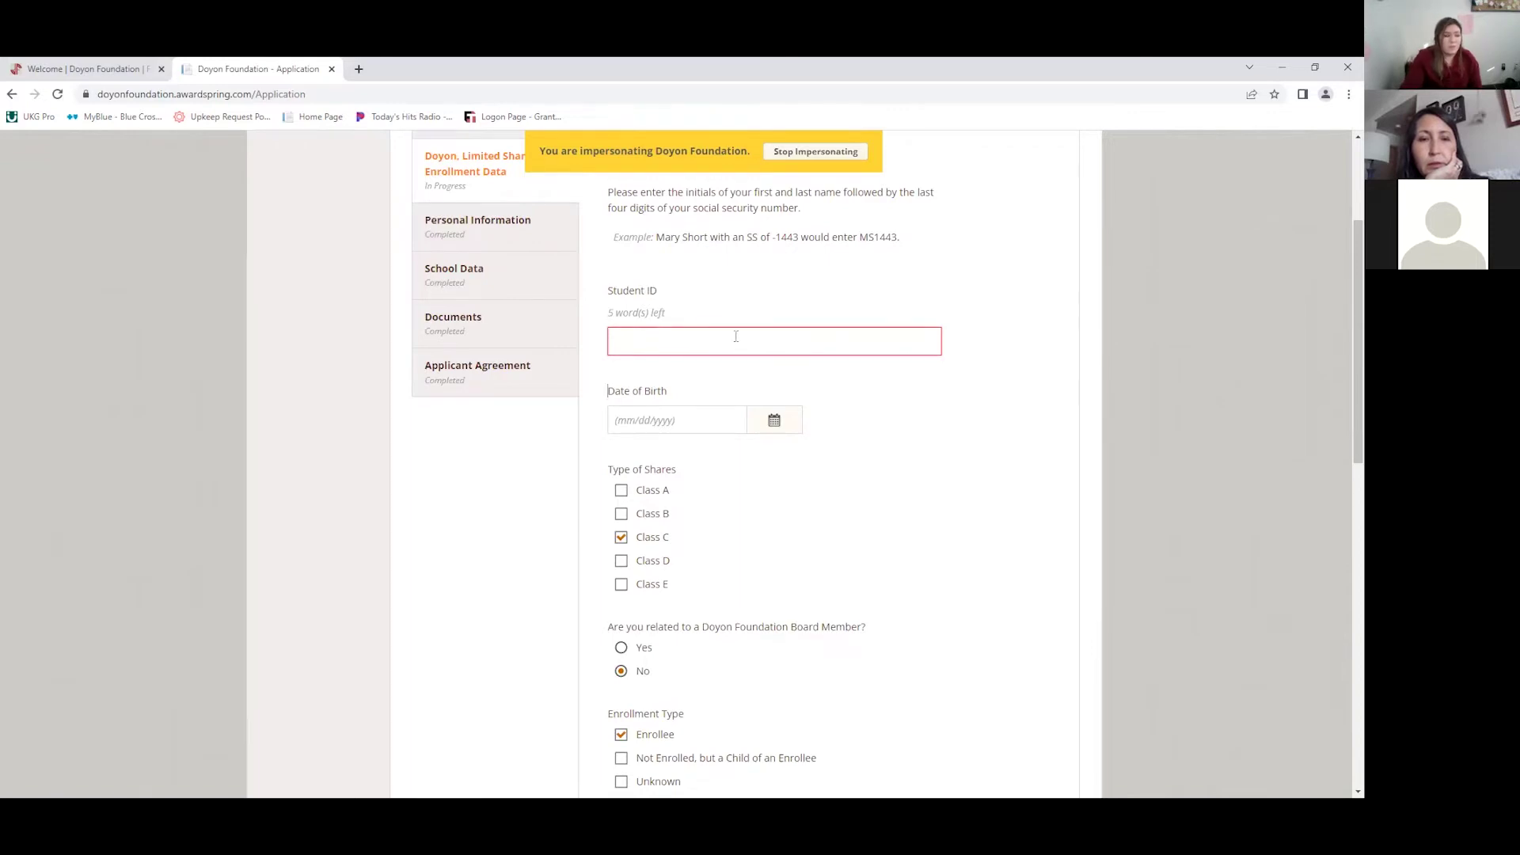
{"action": "scroll", "coordinate": [669, 307], "scroll_direction": "down", "scroll_amount": 2}
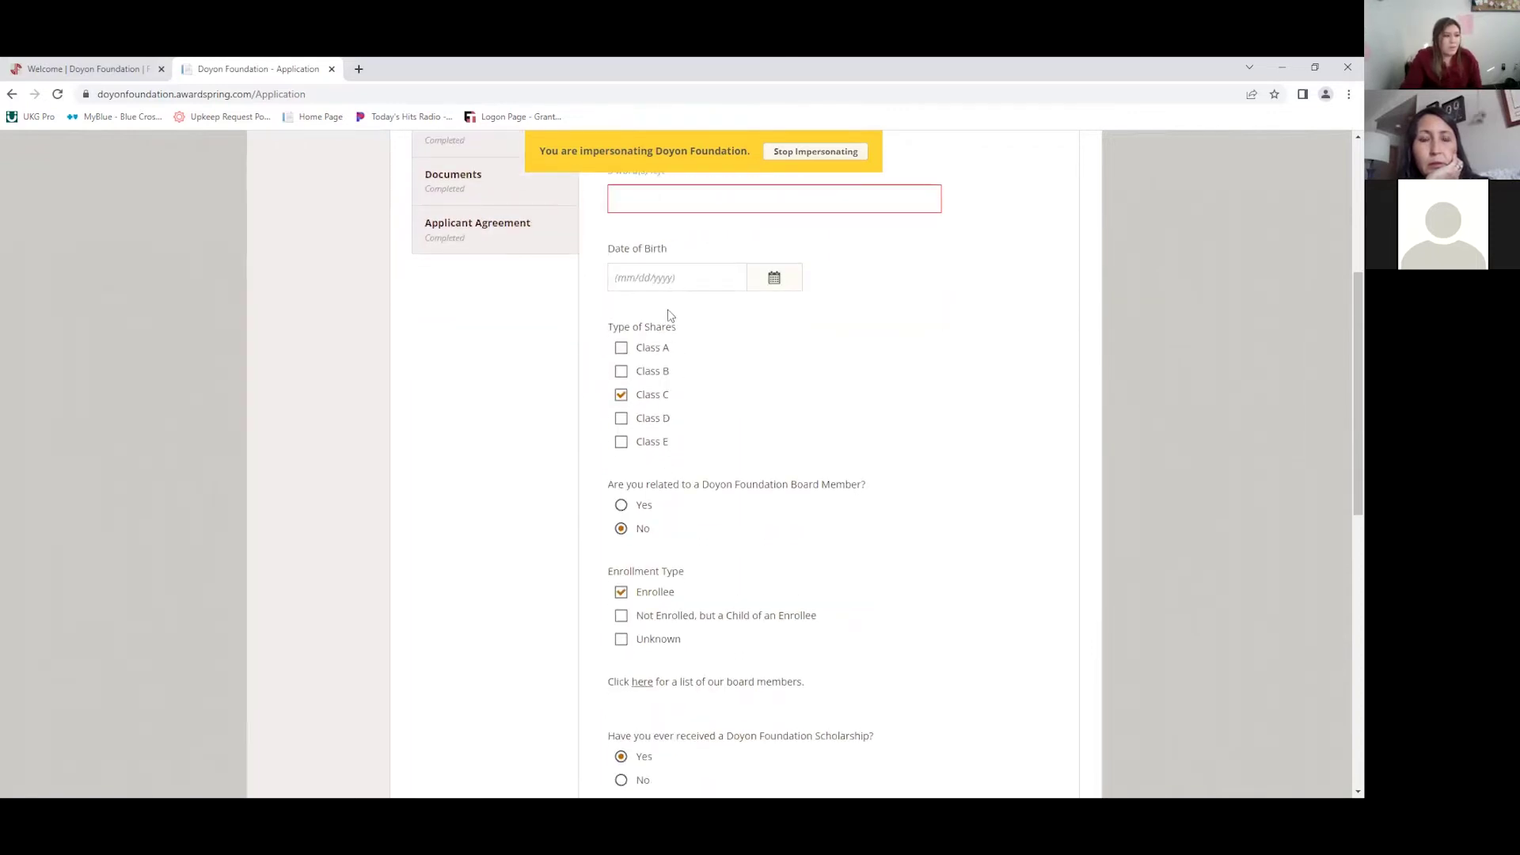
{"action": "scroll", "coordinate": [665, 388], "scroll_direction": "down", "scroll_amount": 2}
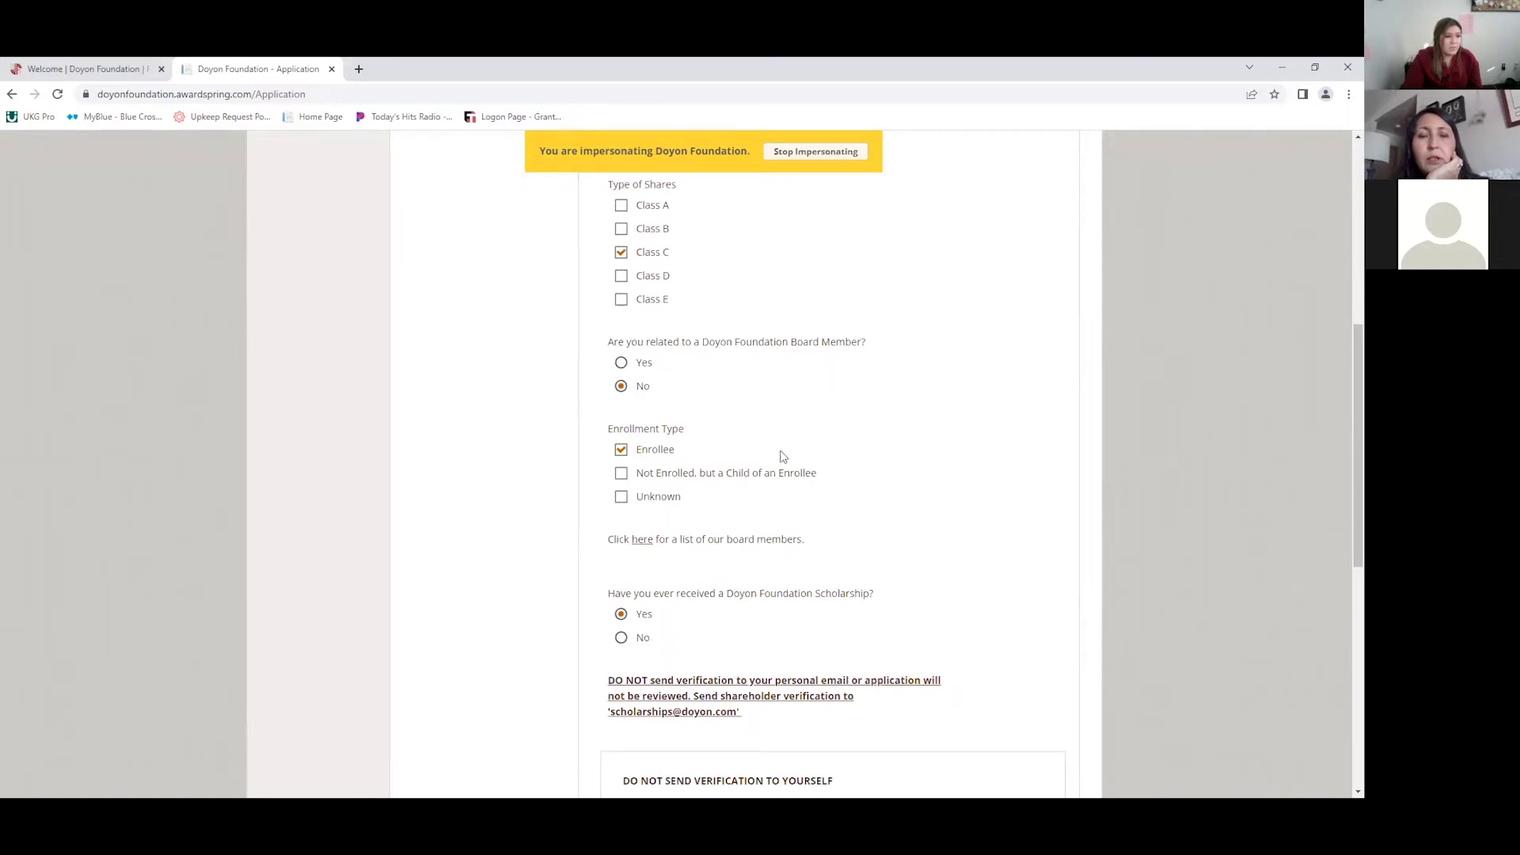
{"action": "scroll", "coordinate": [681, 467], "scroll_direction": "down", "scroll_amount": 2}
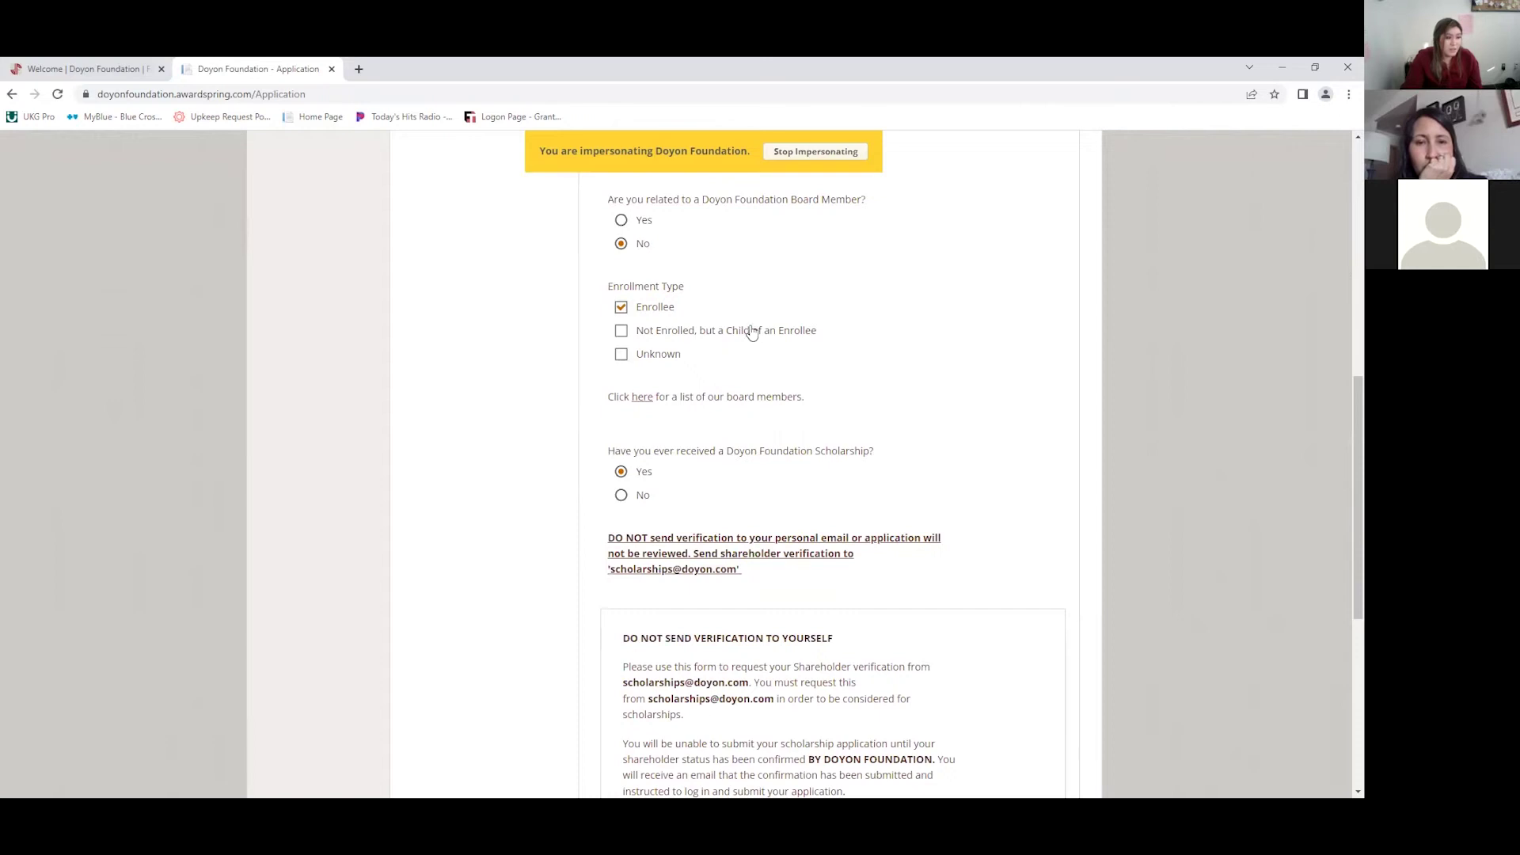
Step: Look through the linked list of Doyon Foundation board members and return to the application
{"action": "left_click", "coordinate": [639, 398]}
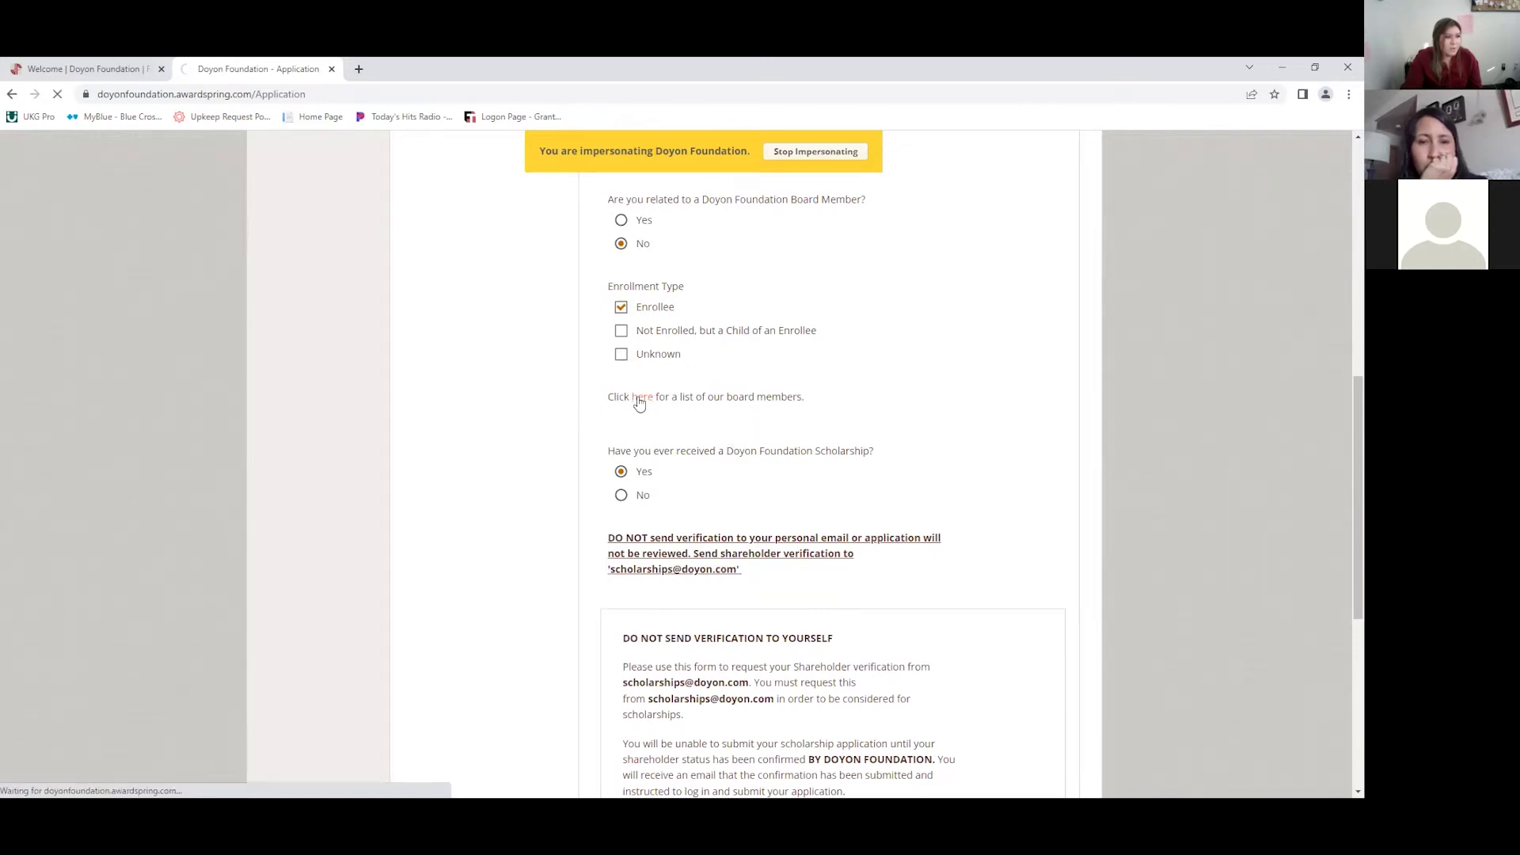
{"action": "scroll", "coordinate": [579, 488], "scroll_direction": "down", "scroll_amount": 10}
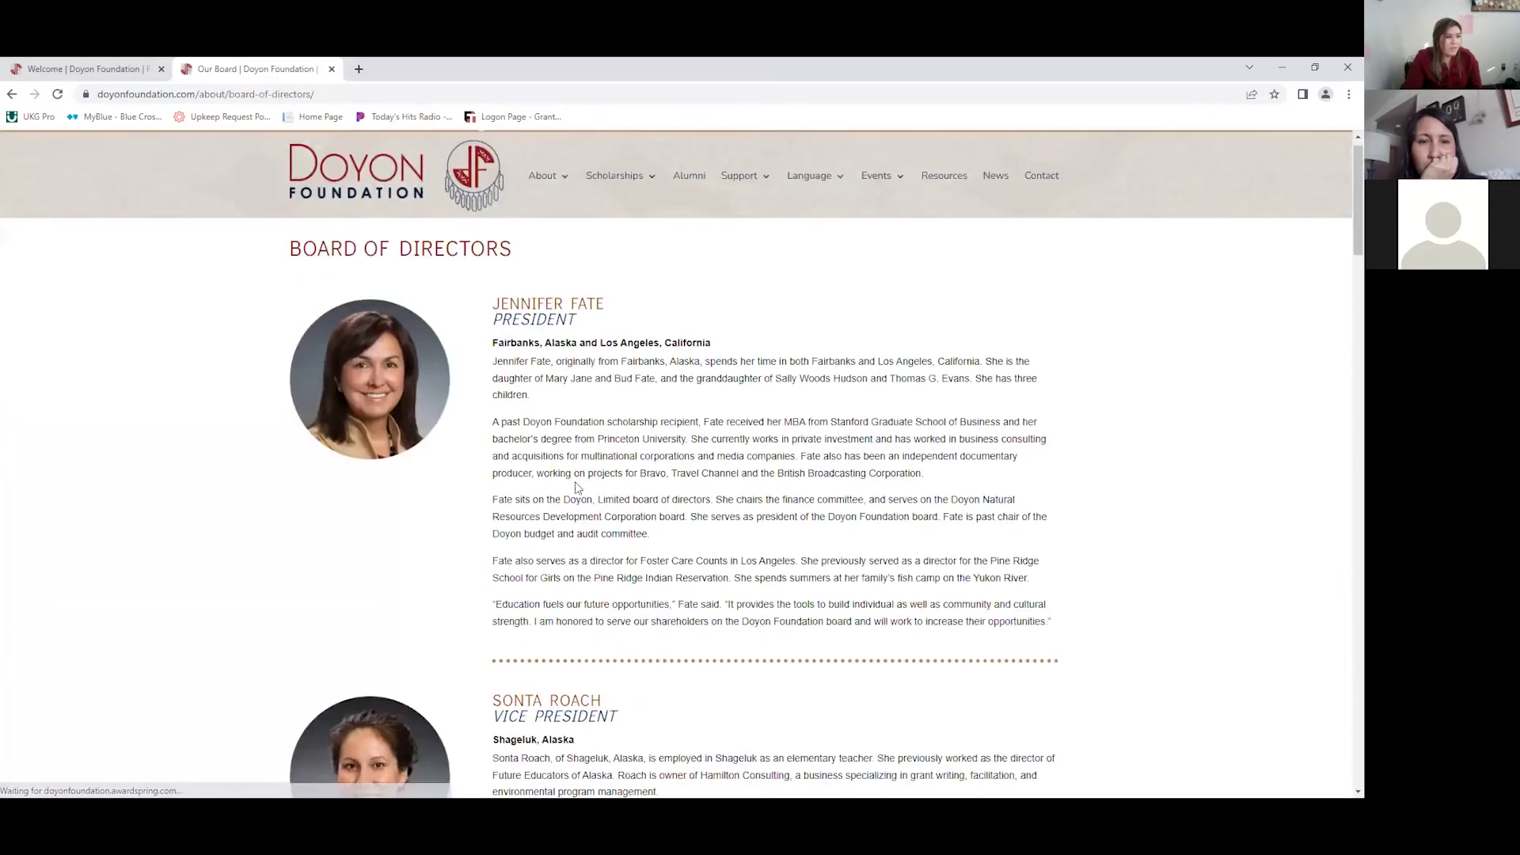
{"action": "scroll", "coordinate": [579, 488], "scroll_direction": "down", "scroll_amount": 12}
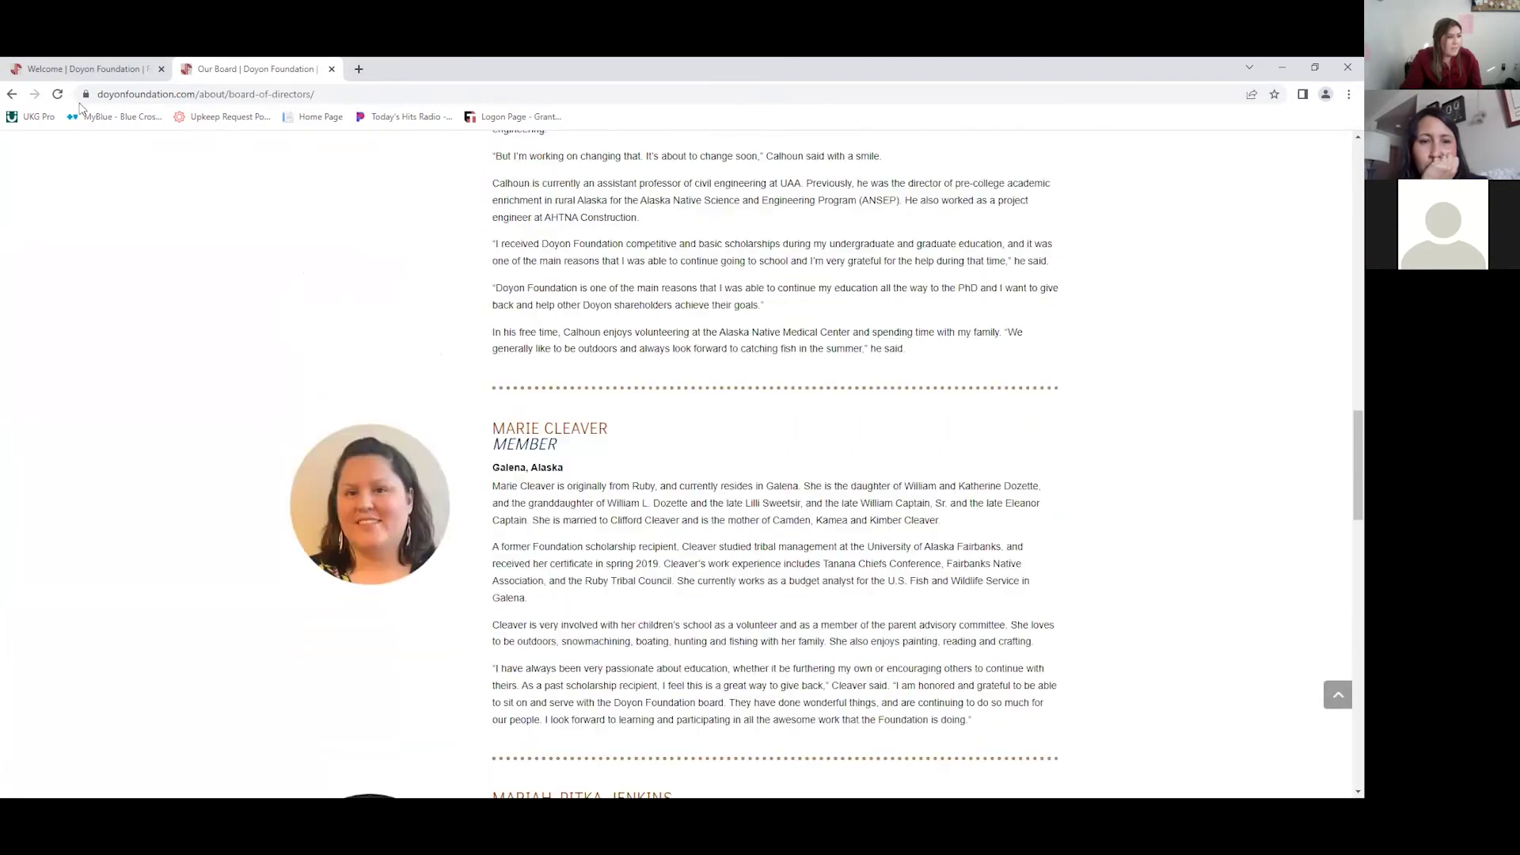
{"action": "left_click", "coordinate": [14, 94]}
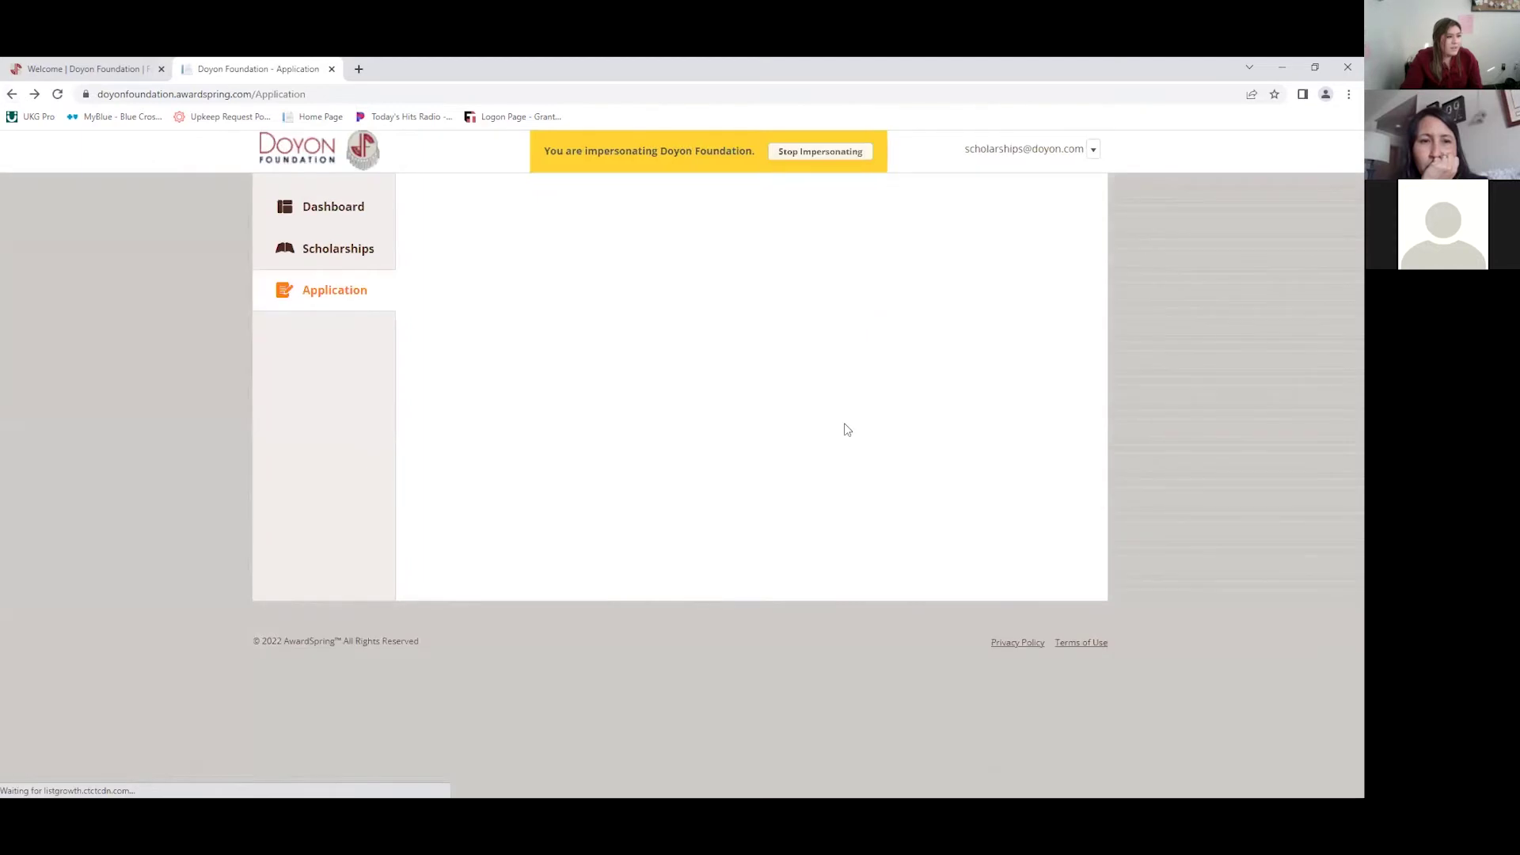
Step: Review the shareholder verification request, its recipient and status, and the question confirming where the verification was sent
{"action": "scroll", "coordinate": [590, 372], "scroll_direction": "down", "scroll_amount": 1}
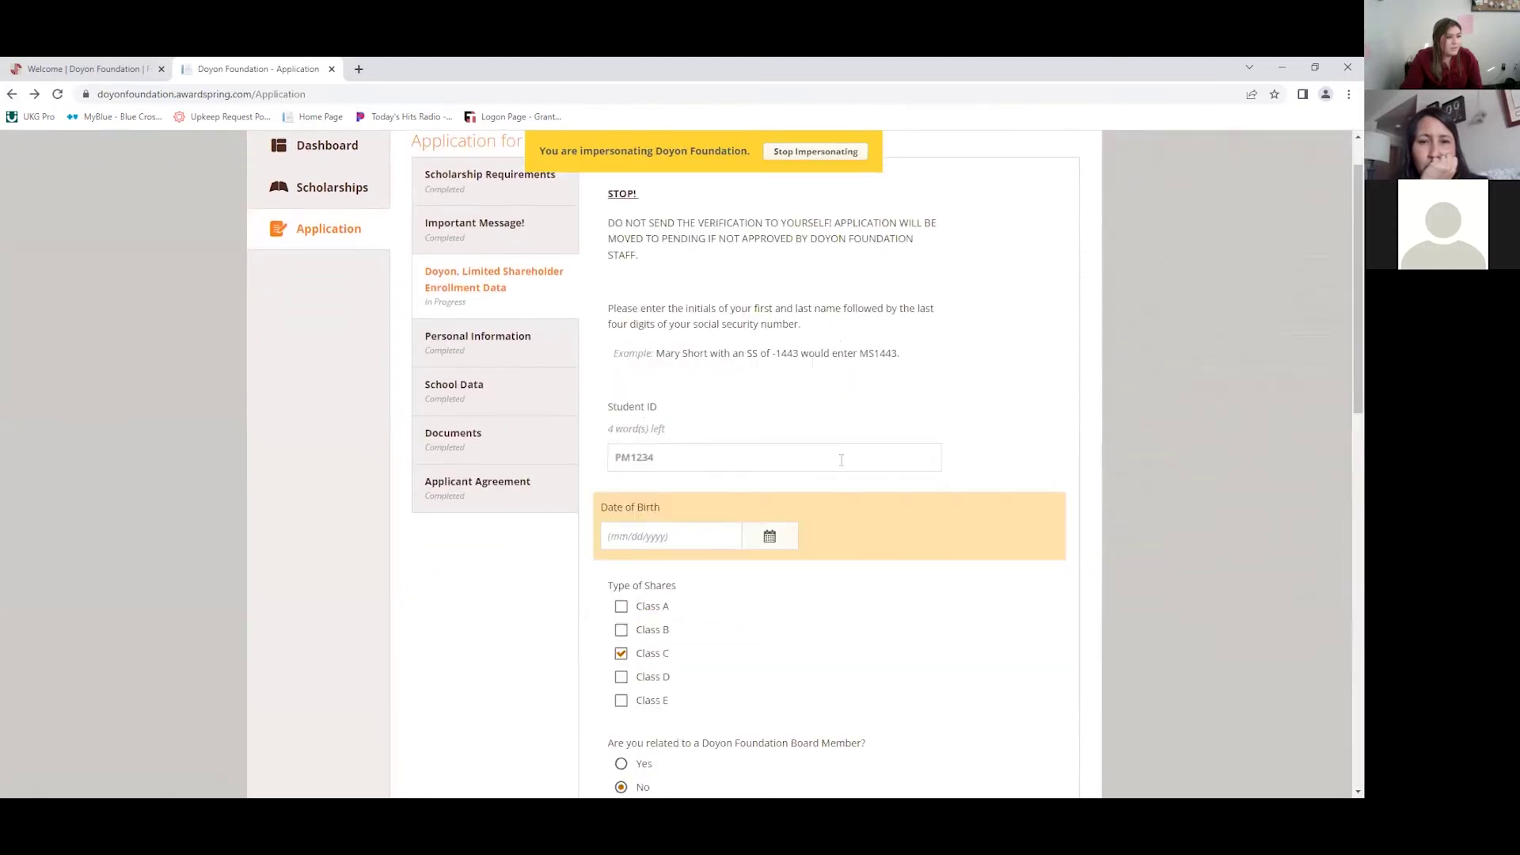
{"action": "scroll", "coordinate": [842, 460], "scroll_direction": "down", "scroll_amount": 10}
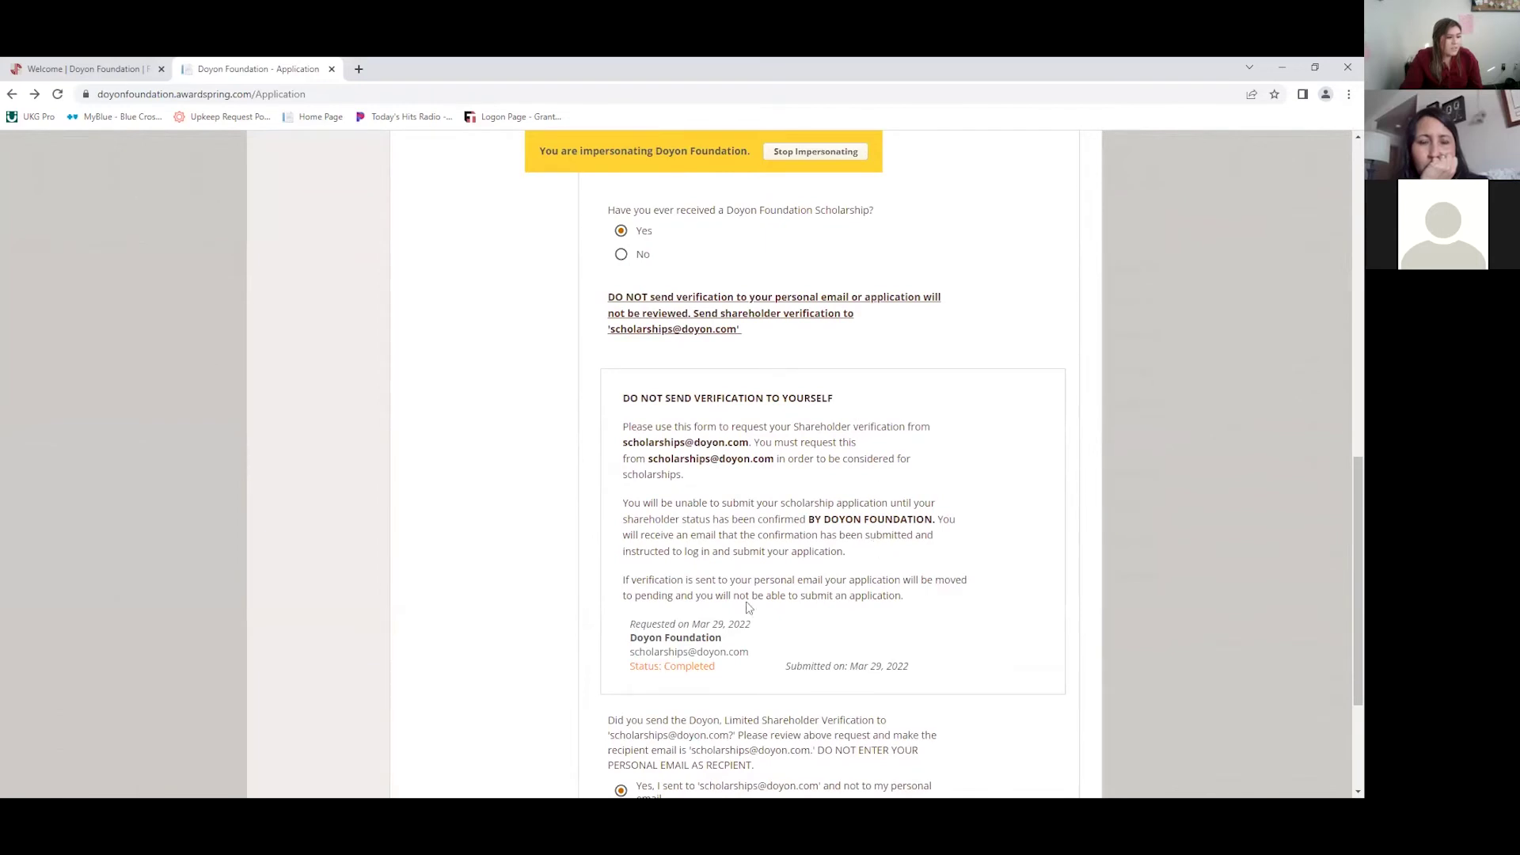
{"action": "left_click_drag", "start_coordinate": [725, 638], "coordinate": [715, 459]}
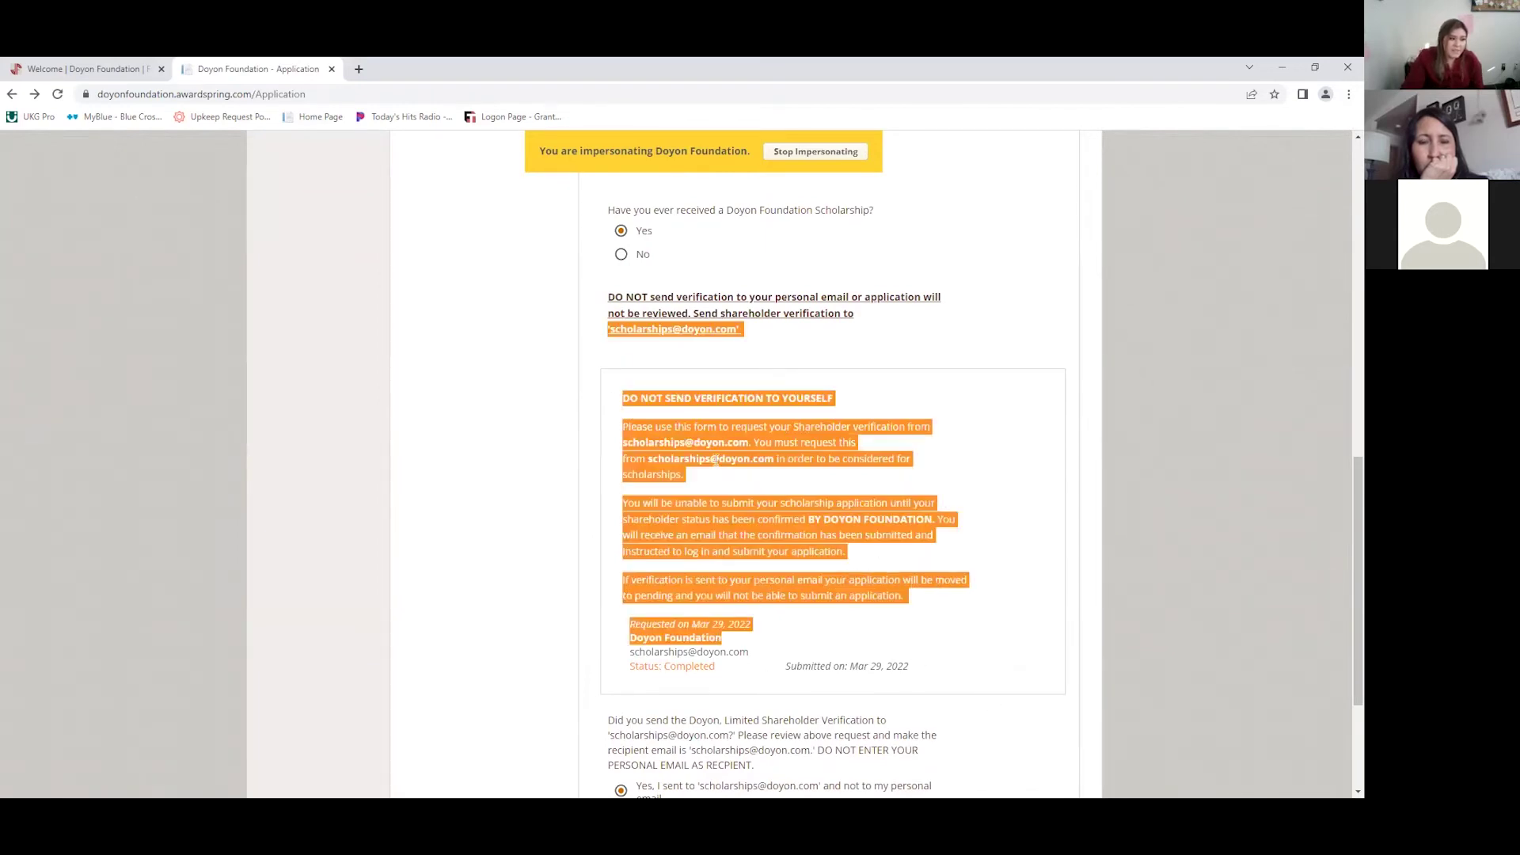
{"action": "left_click", "coordinate": [606, 420]}
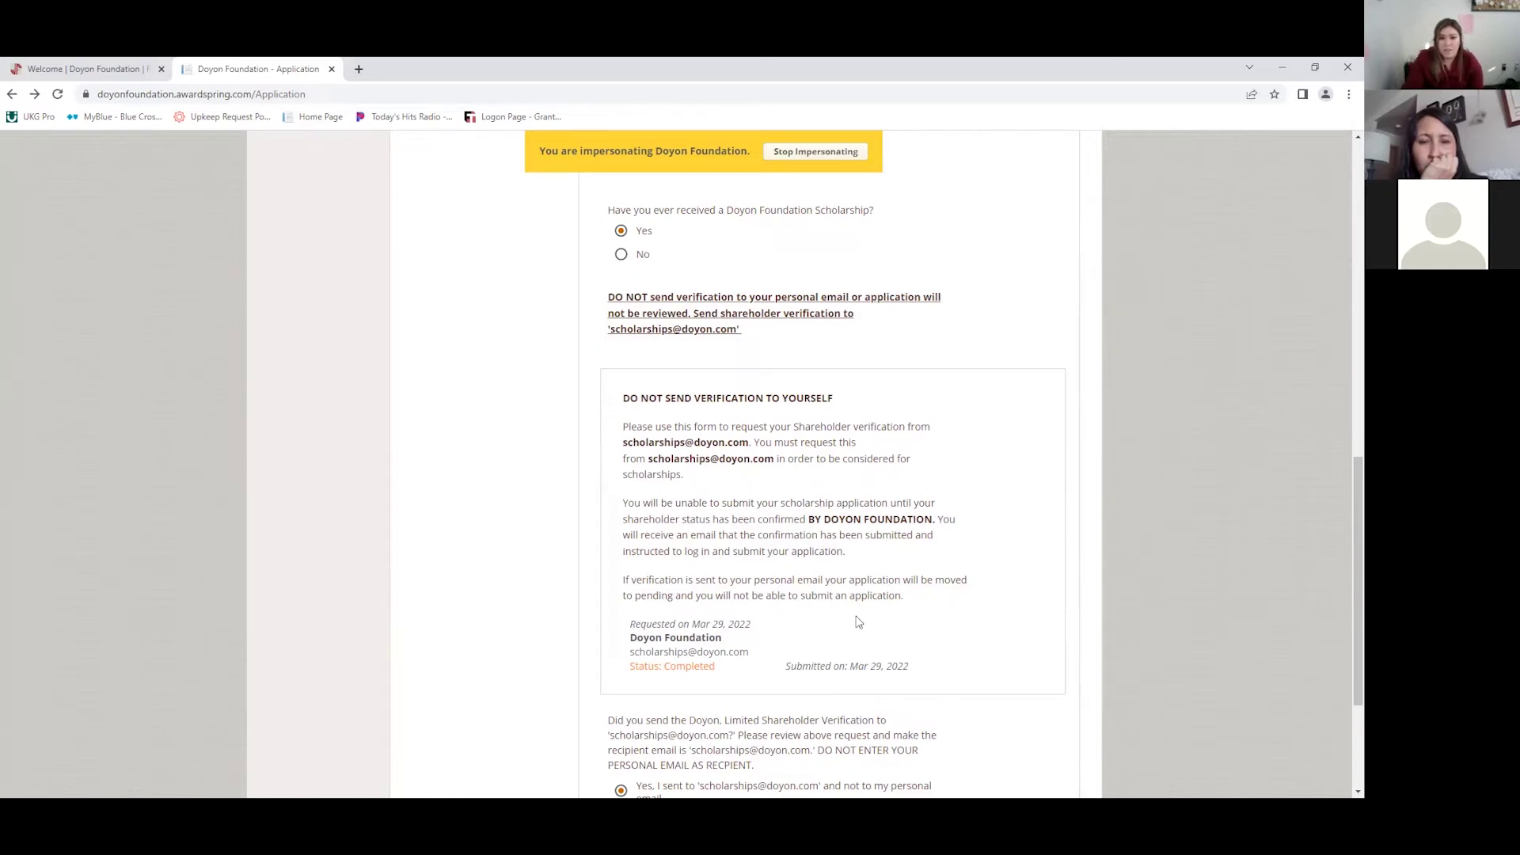
{"action": "scroll", "coordinate": [781, 651], "scroll_direction": "down", "scroll_amount": 3}
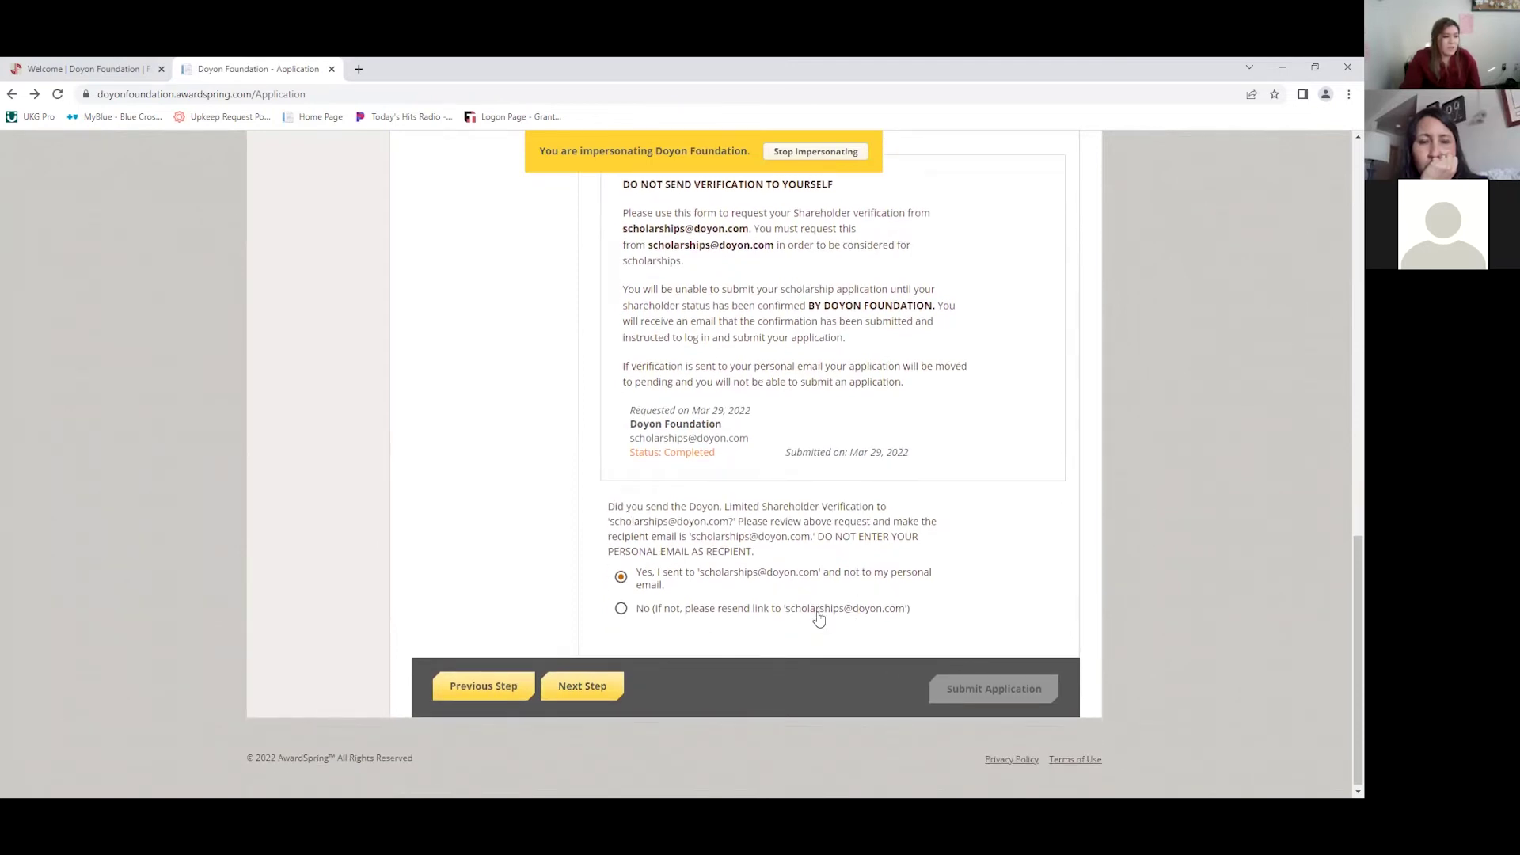
Step: Advance to the Personal Information section and review its phone, permanent address and in-school address fields
{"action": "left_click", "coordinate": [574, 687]}
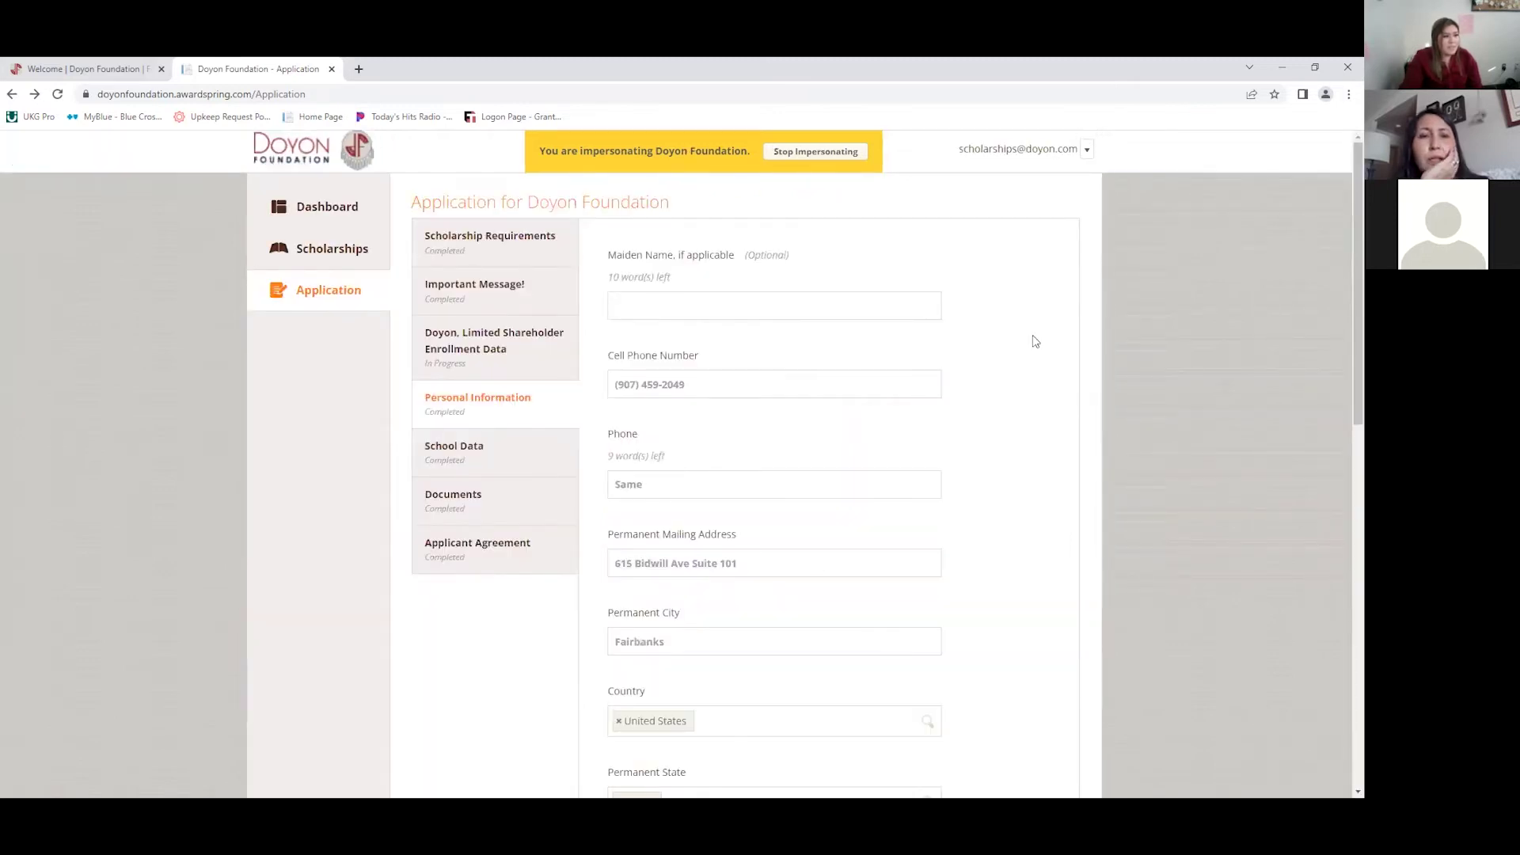
{"action": "scroll", "coordinate": [1034, 341], "scroll_direction": "down", "scroll_amount": 1}
{"action": "scroll", "coordinate": [696, 372], "scroll_direction": "down", "scroll_amount": 3}
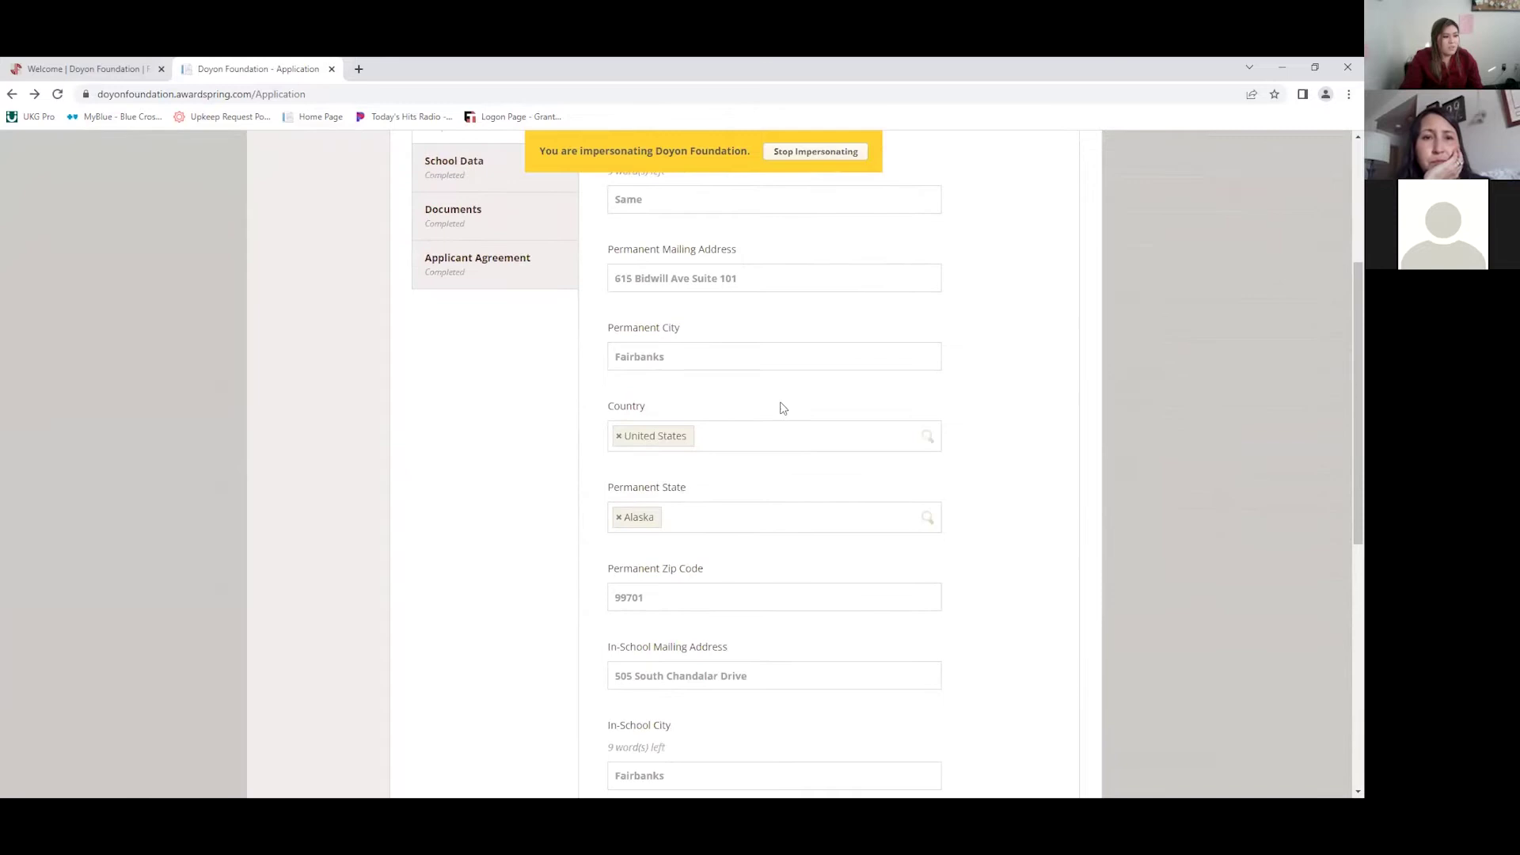
{"action": "scroll", "coordinate": [783, 408], "scroll_direction": "up", "scroll_amount": 4}
{"action": "scroll", "coordinate": [1045, 417], "scroll_direction": "down", "scroll_amount": 2}
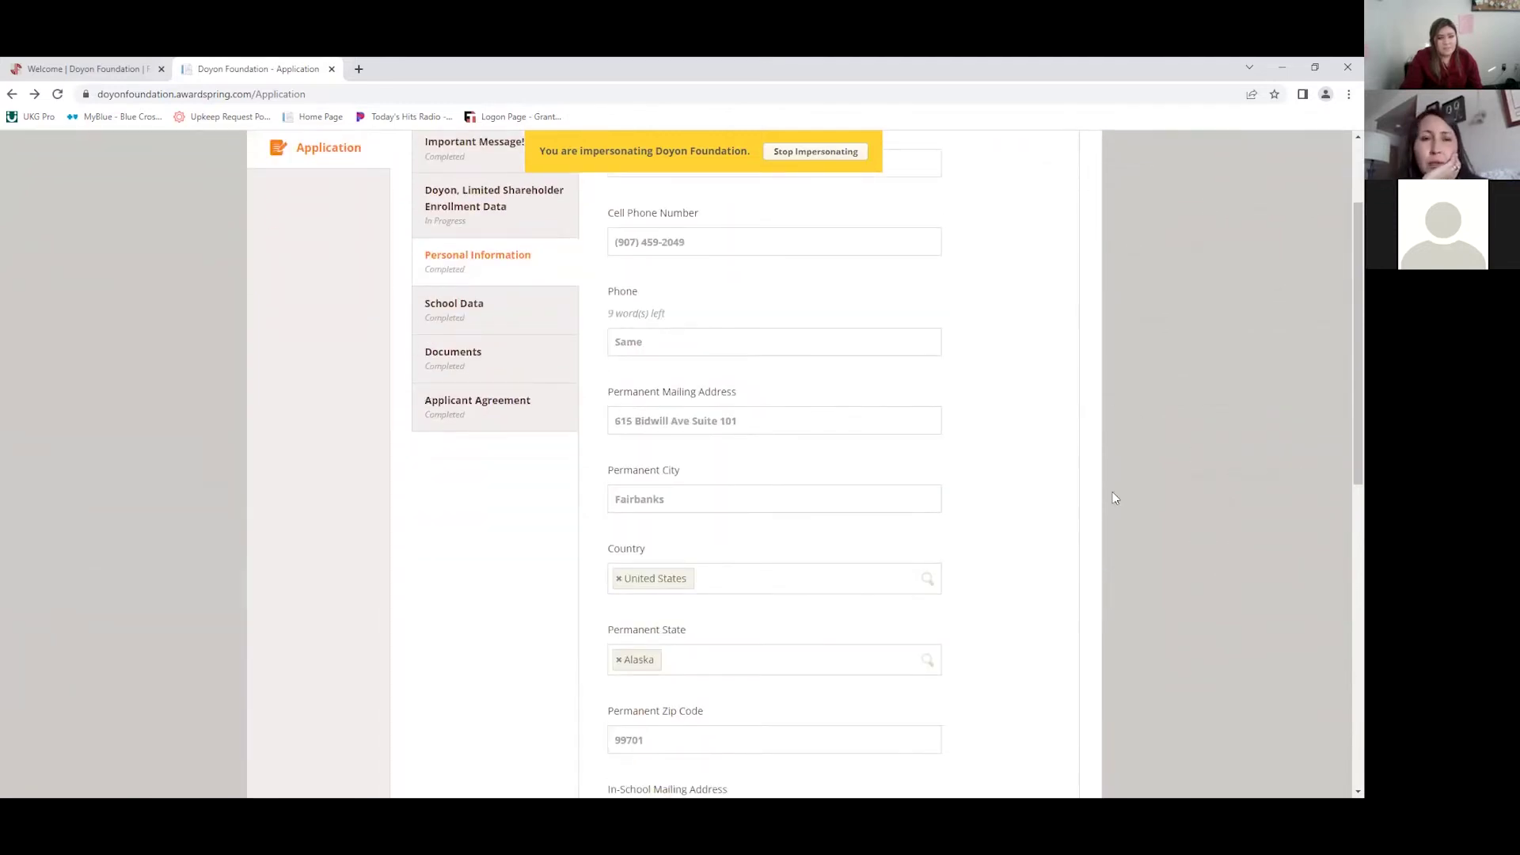
Step: Go back to the Doyon, Limited Shareholder Enrollment Data section and review the student ID, date of birth, share type and board member questions
{"action": "scroll", "coordinate": [1057, 426], "scroll_direction": "up", "scroll_amount": 2}
{"action": "scroll", "coordinate": [1056, 428], "scroll_direction": "down", "scroll_amount": 2}
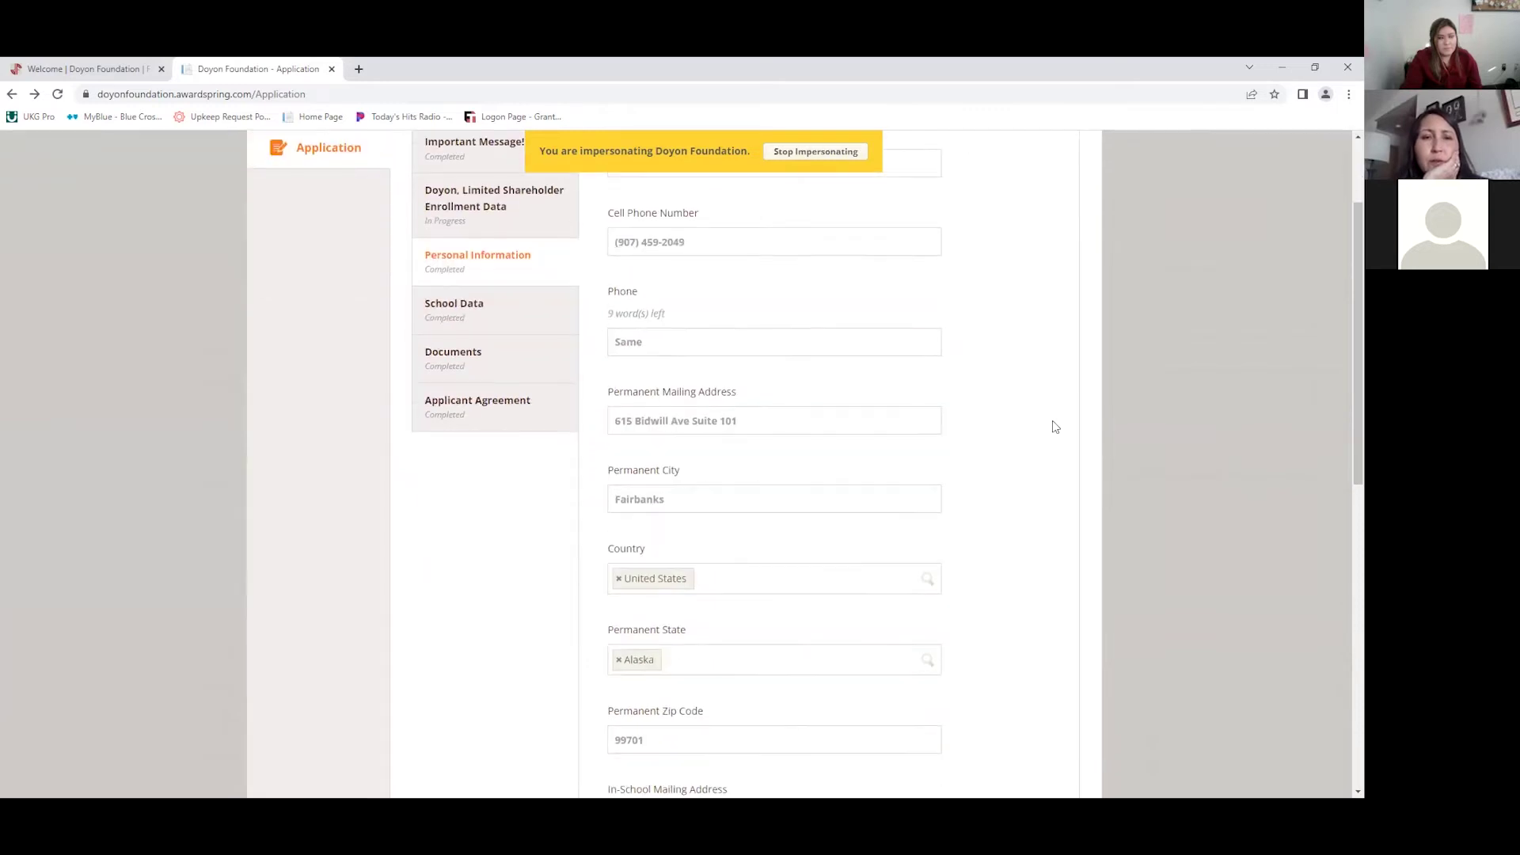
{"action": "scroll", "coordinate": [1055, 427], "scroll_direction": "up", "scroll_amount": 2}
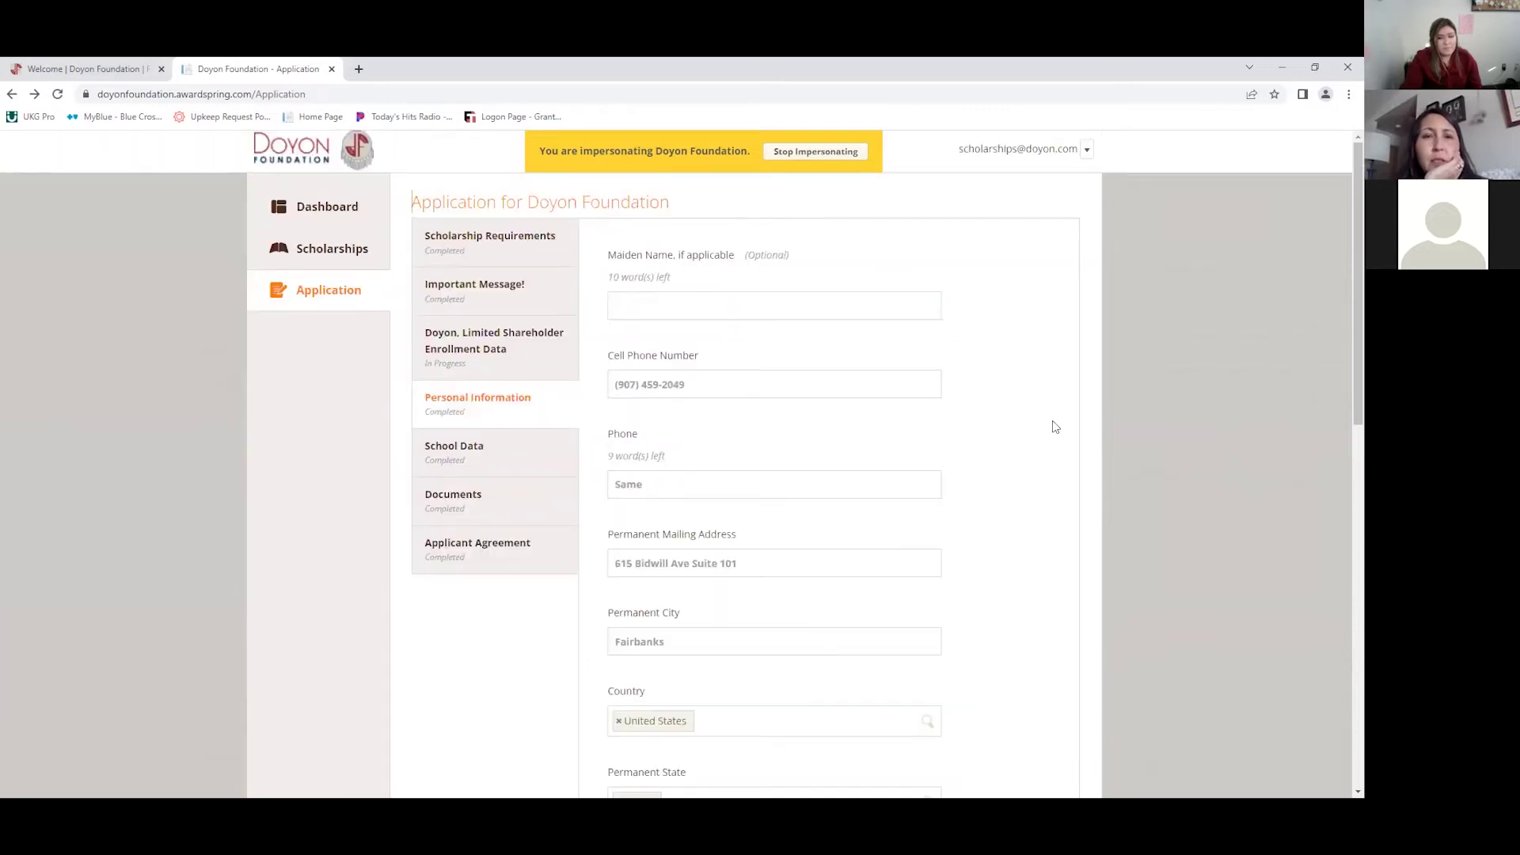
{"action": "left_click", "coordinate": [453, 367]}
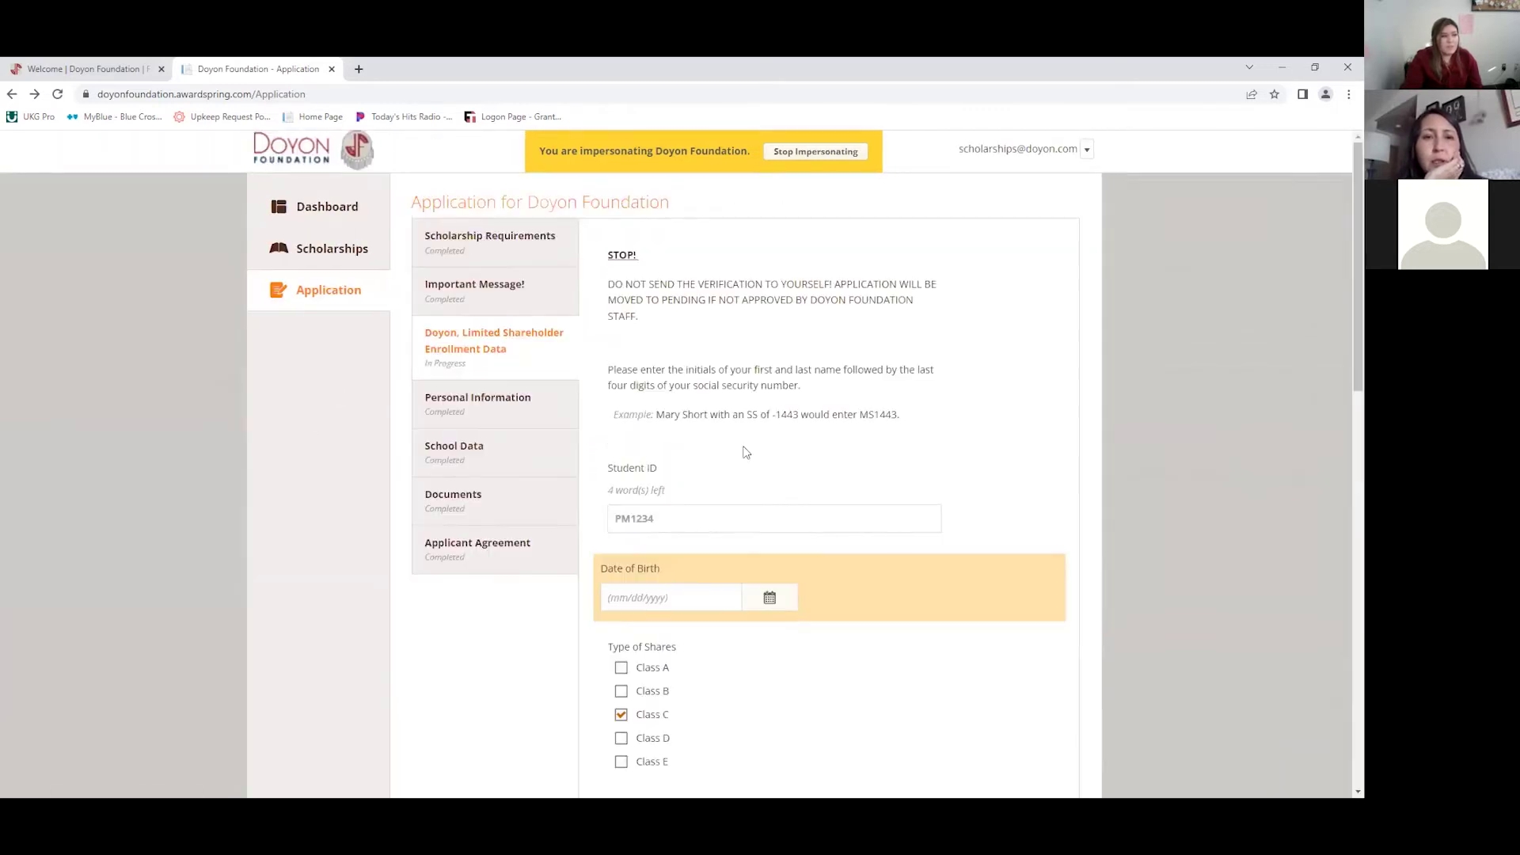
{"action": "scroll", "coordinate": [756, 499], "scroll_direction": "down", "scroll_amount": 5}
{"action": "scroll", "coordinate": [766, 551], "scroll_direction": "up", "scroll_amount": 2}
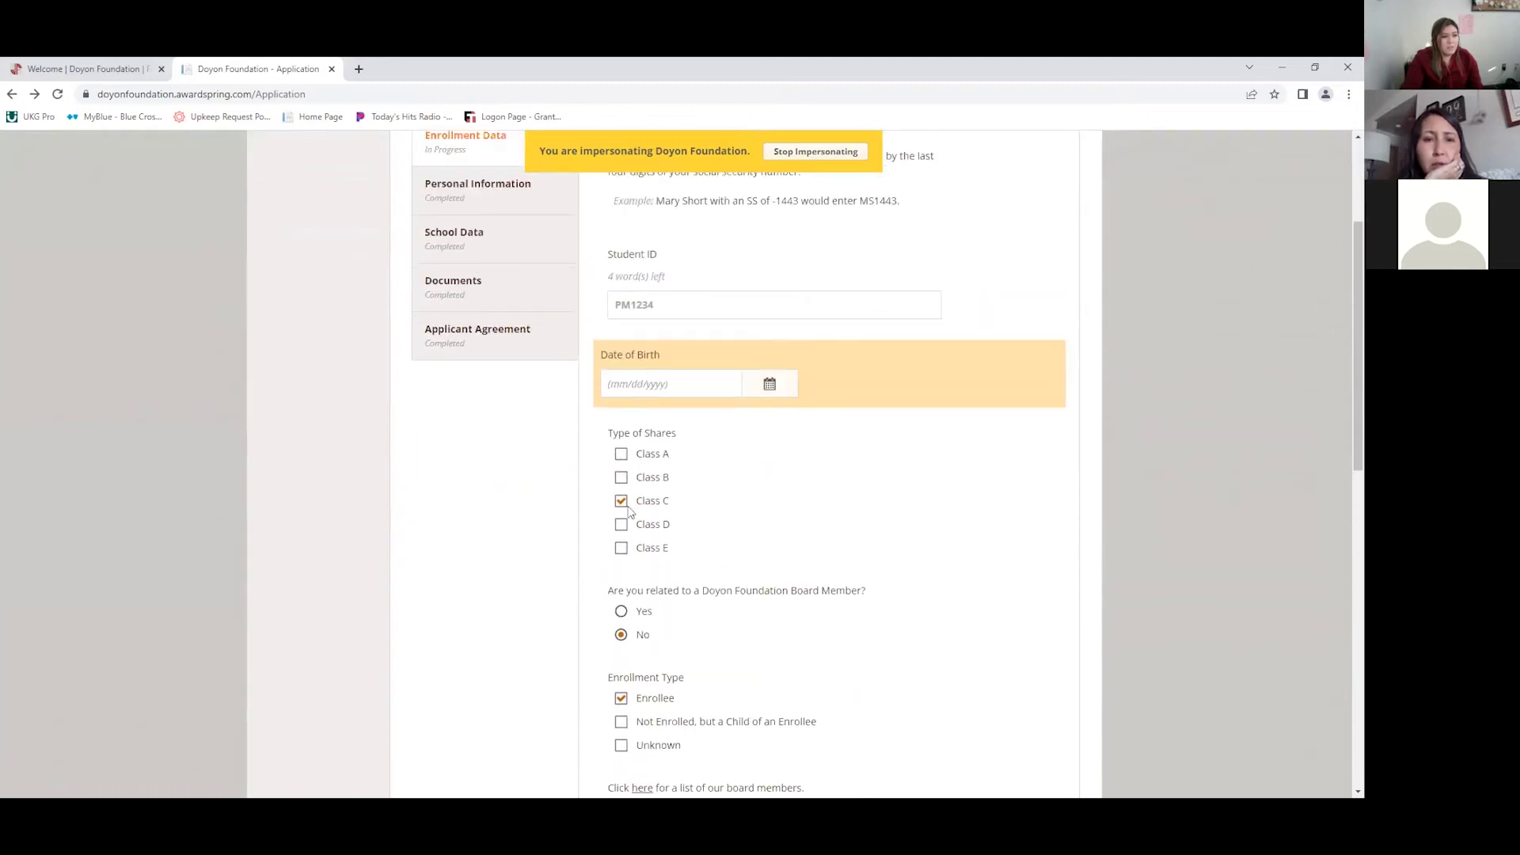
Step: Reopen the Personal Information section and review the phone, permanent address, in-school address, school email and gender fields
{"action": "left_click", "coordinate": [506, 215]}
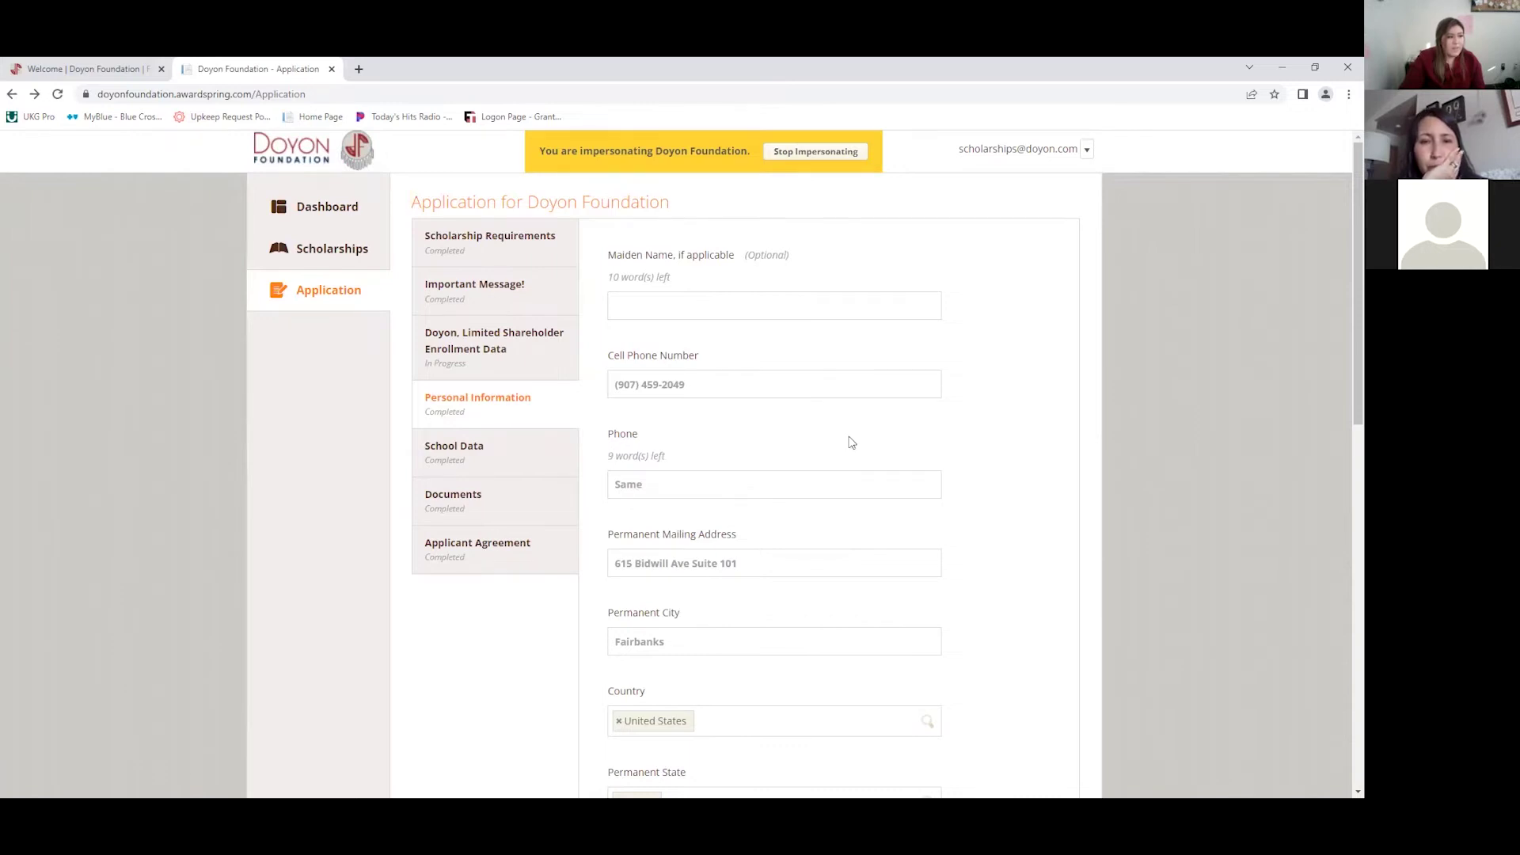
{"action": "scroll", "coordinate": [686, 452], "scroll_direction": "down", "scroll_amount": 1}
{"action": "scroll", "coordinate": [645, 435], "scroll_direction": "up", "scroll_amount": 1}
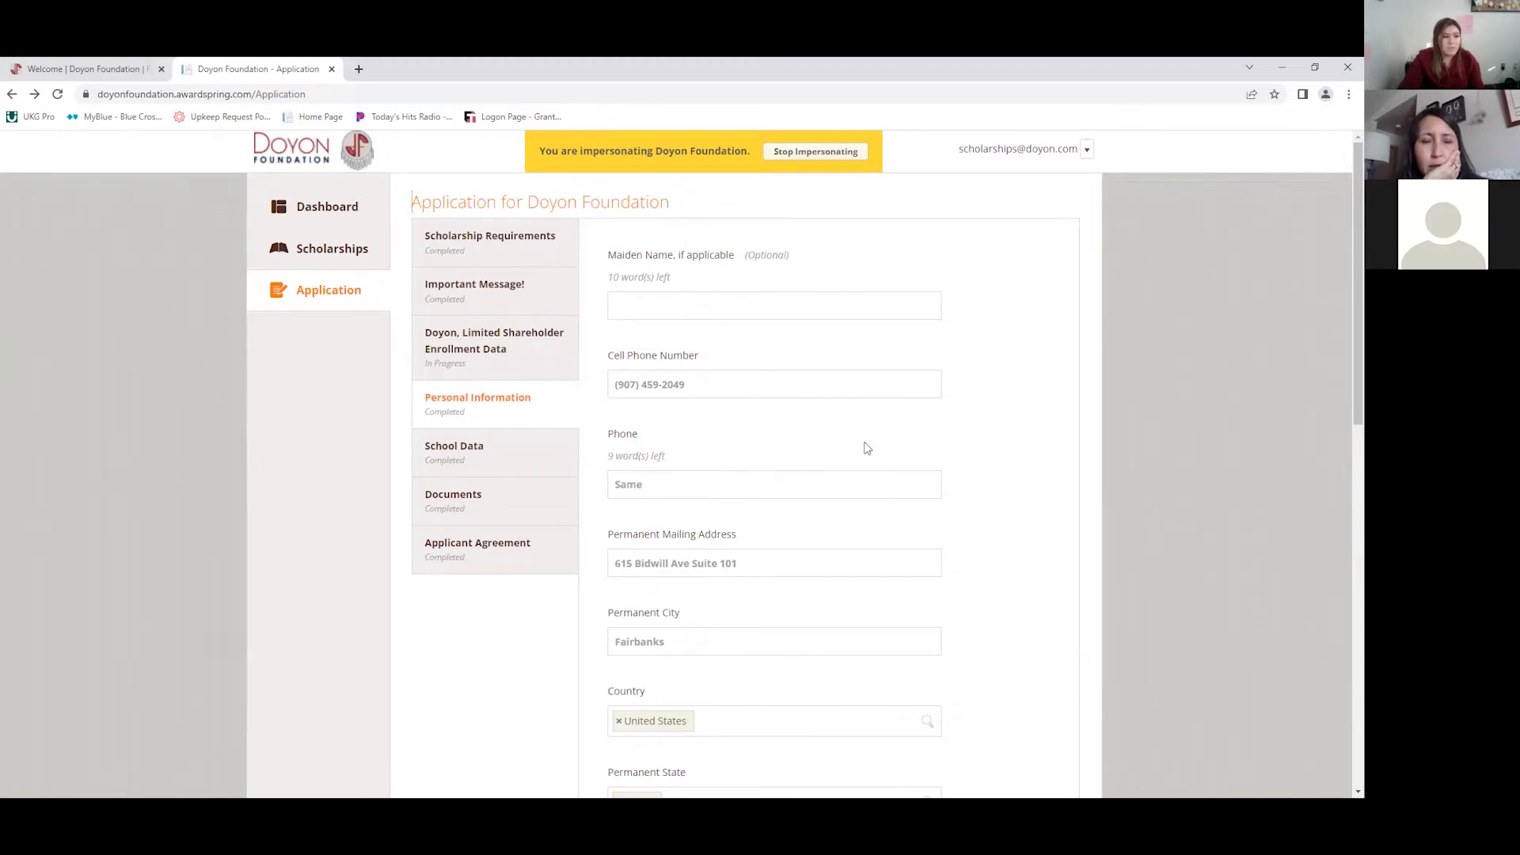
{"action": "scroll", "coordinate": [925, 551], "scroll_direction": "down", "scroll_amount": 1}
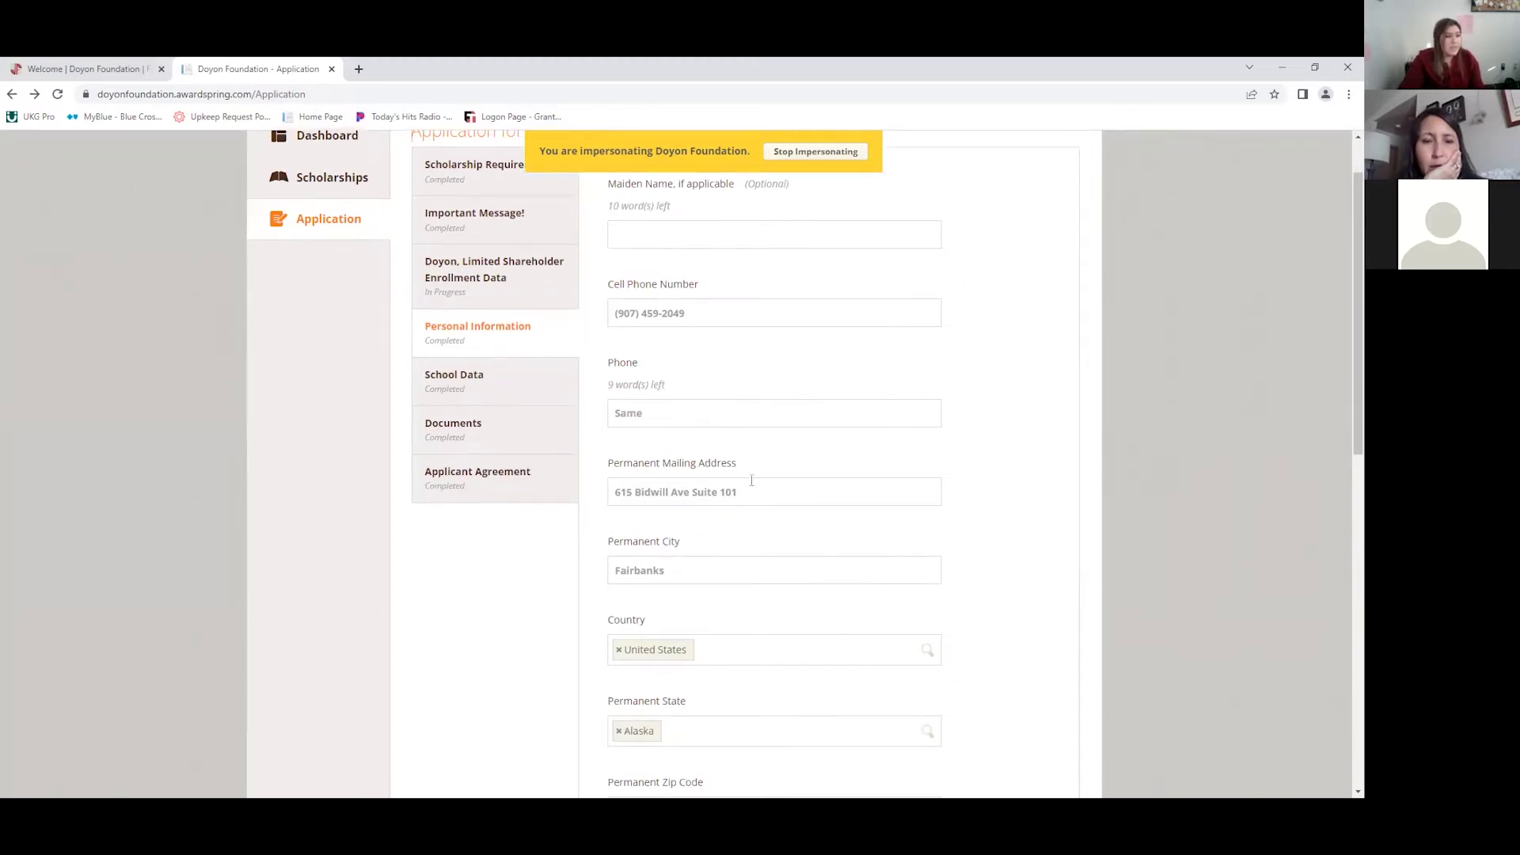
{"action": "scroll", "coordinate": [788, 516], "scroll_direction": "down", "scroll_amount": 2}
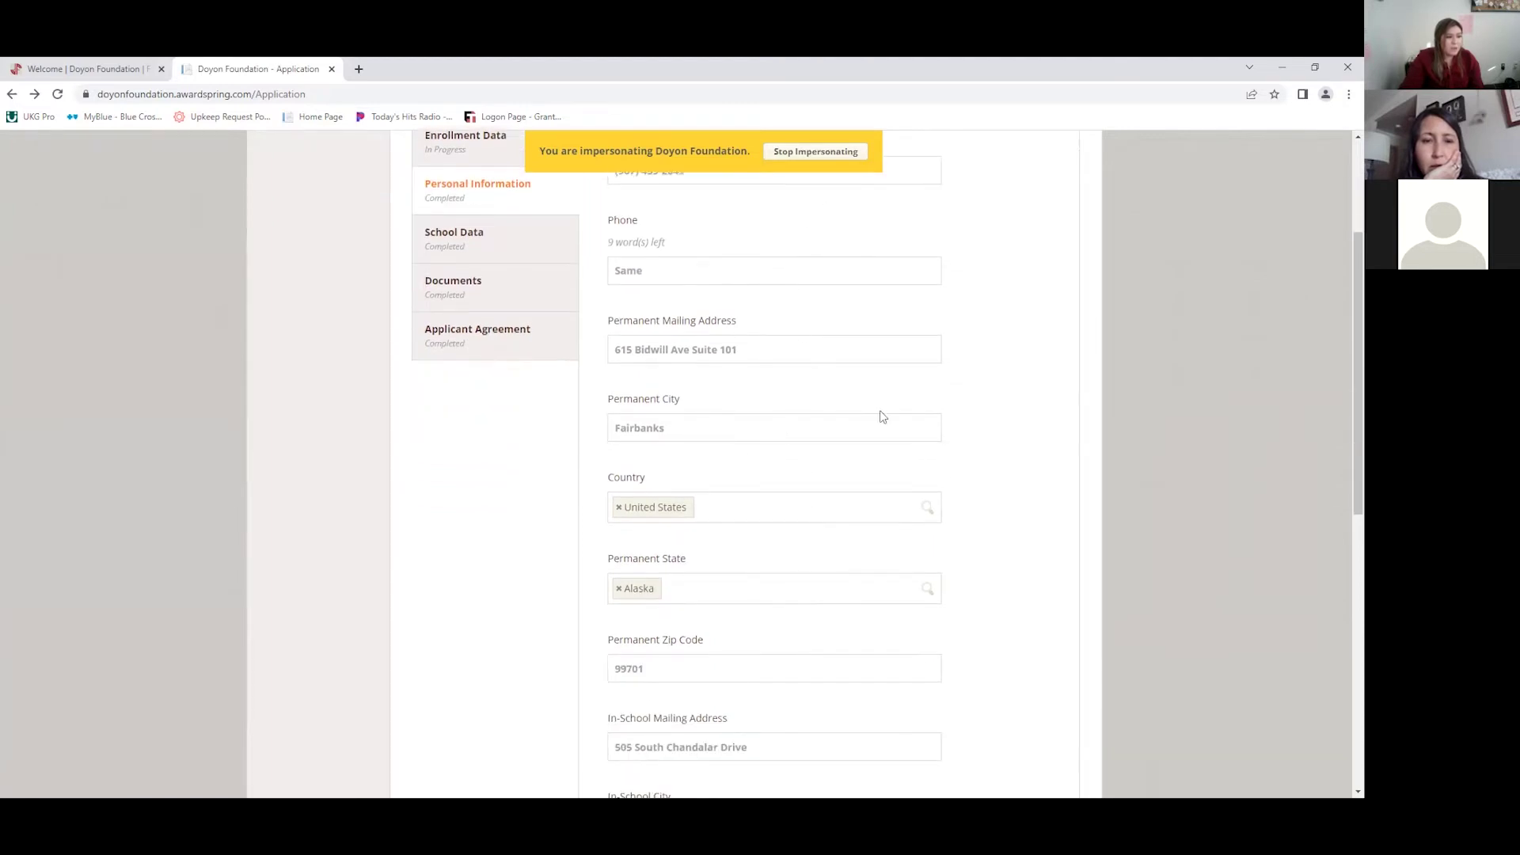
{"action": "scroll", "coordinate": [782, 681], "scroll_direction": "down", "scroll_amount": 6}
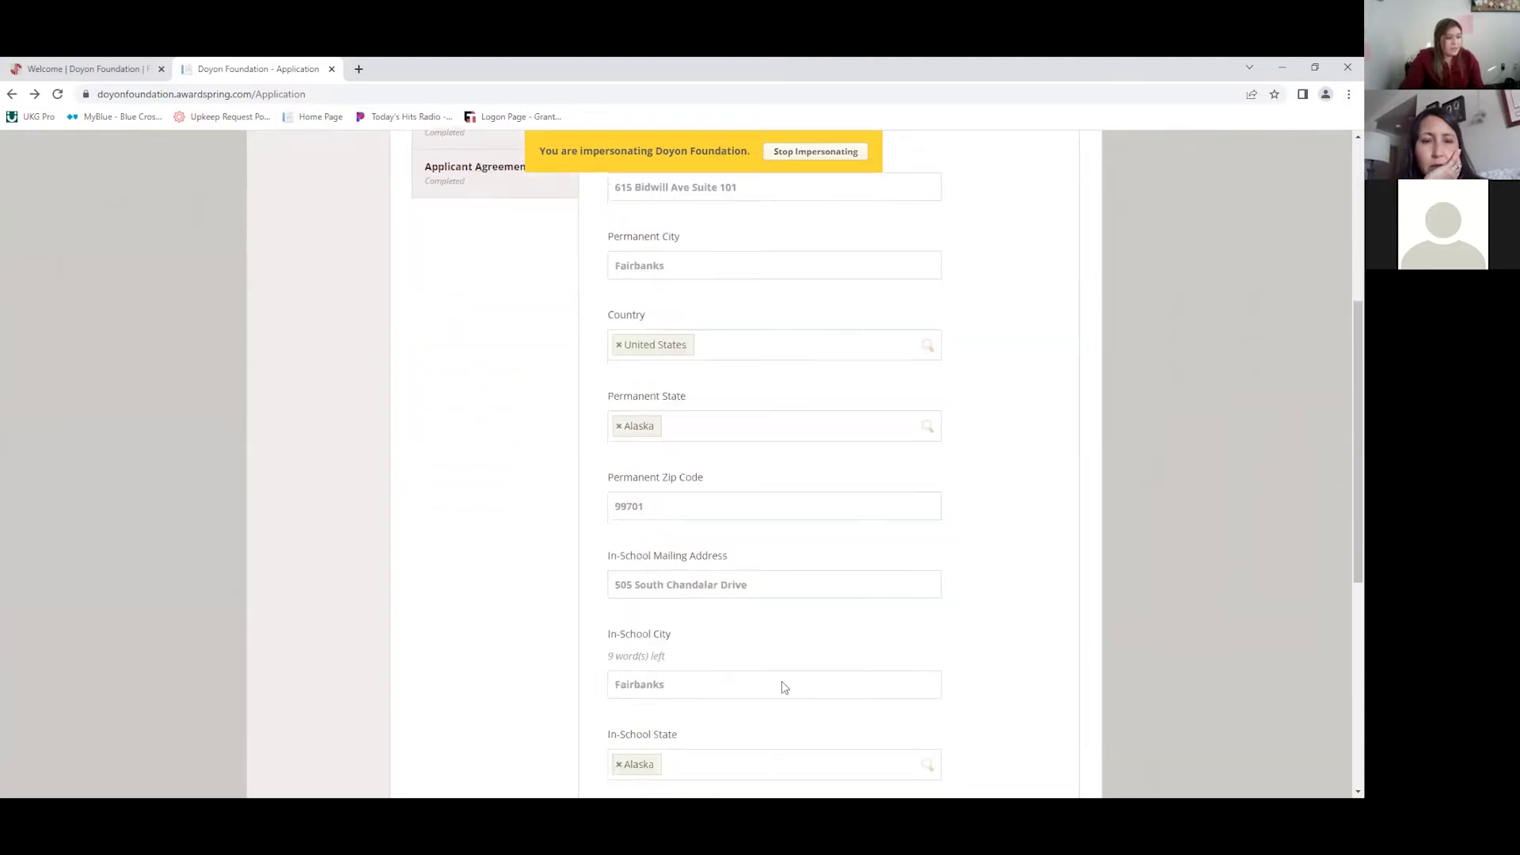
{"action": "scroll", "coordinate": [792, 365], "scroll_direction": "down", "scroll_amount": 3}
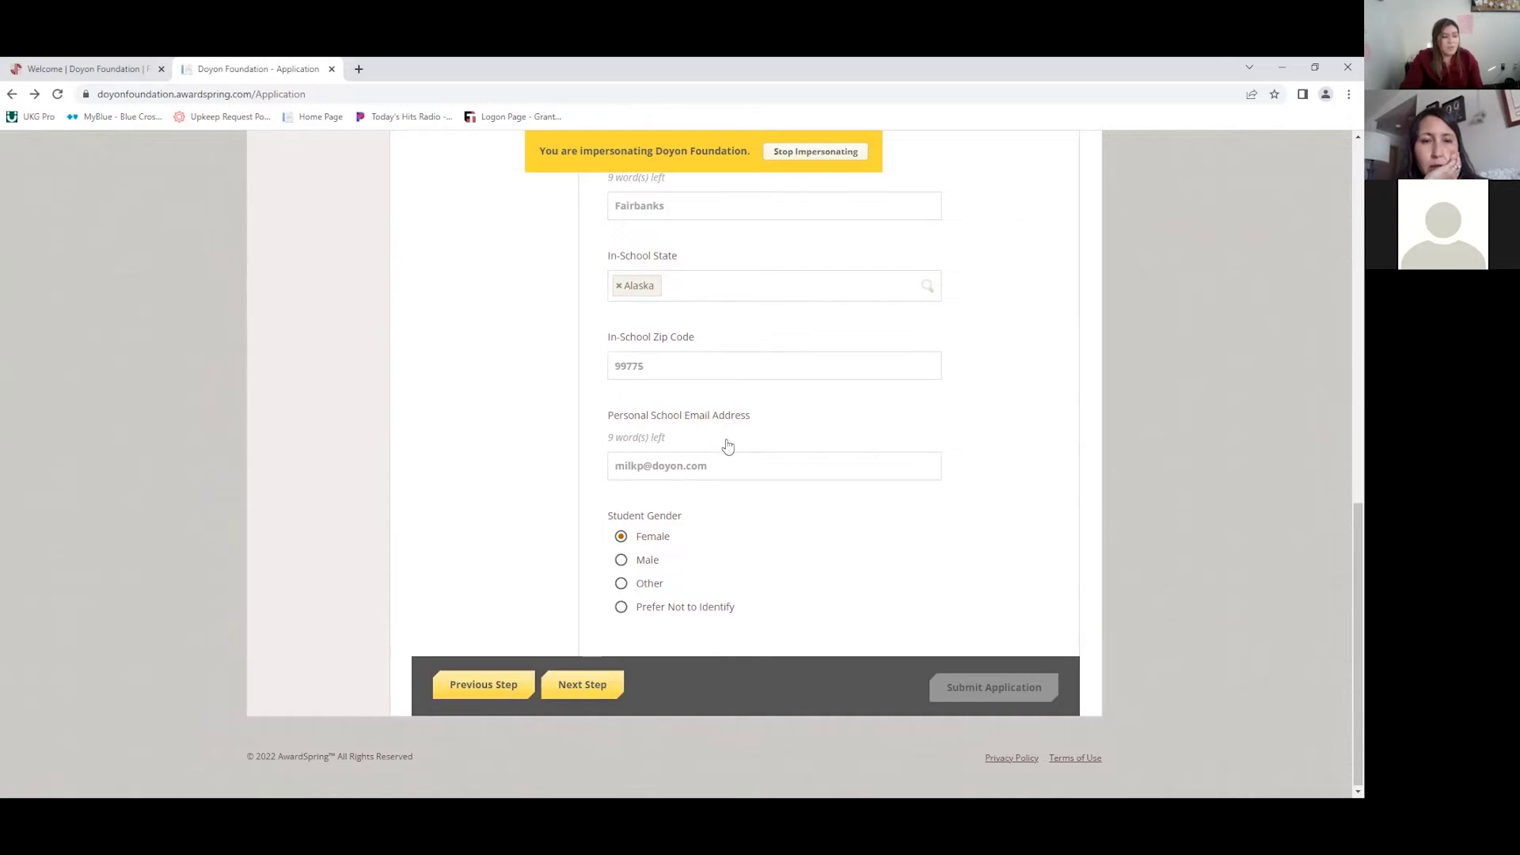
Step: Advance to the School Data section and review the school, enrollment status, credit hours, field of study, degree, academic status and GPA questions
{"action": "left_click", "coordinate": [590, 687]}
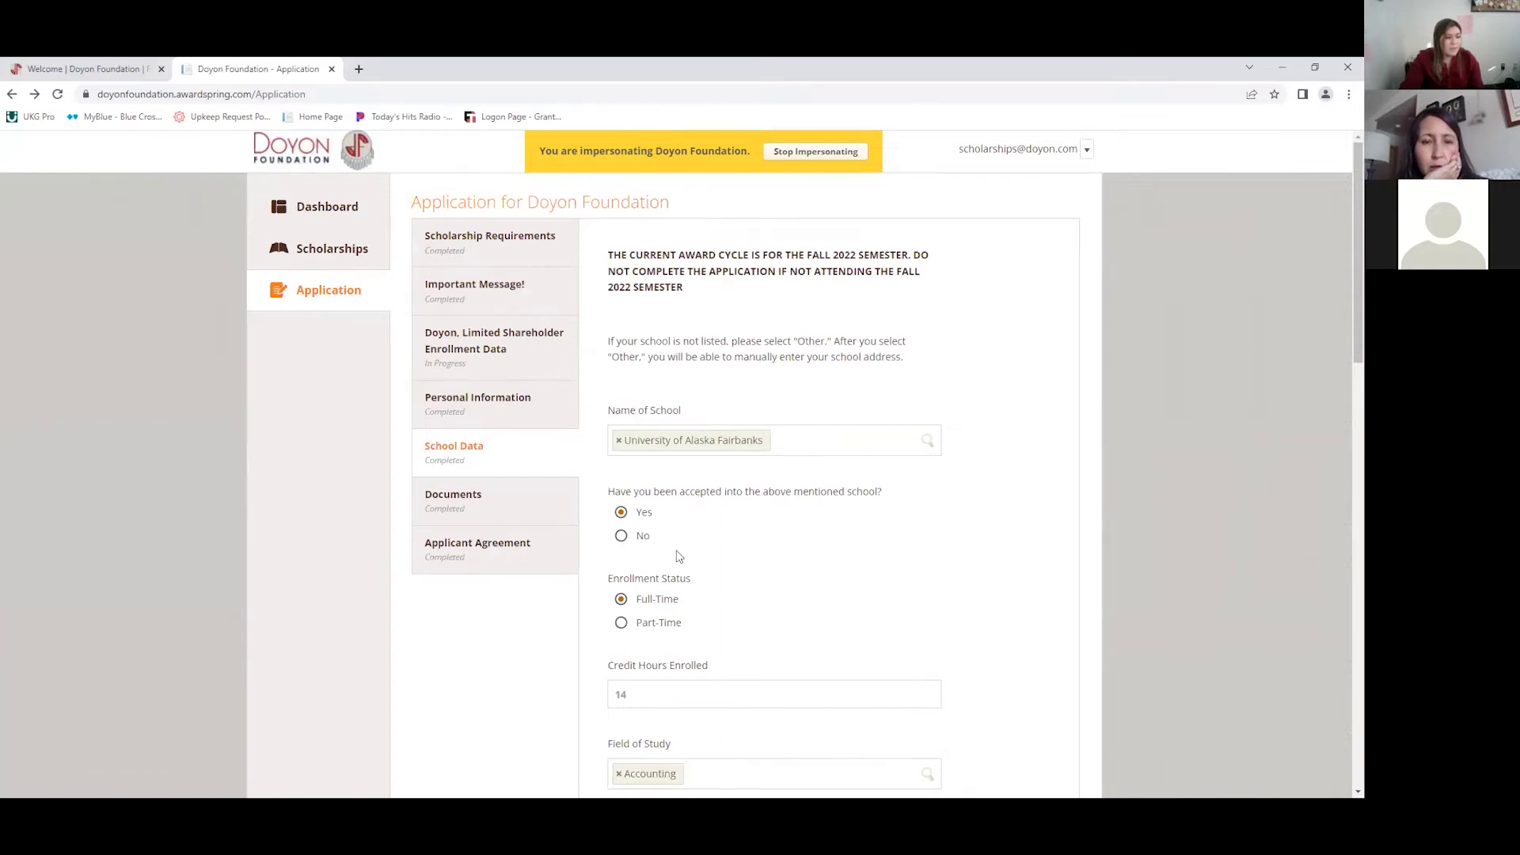
{"action": "scroll", "coordinate": [679, 557], "scroll_direction": "down", "scroll_amount": 2}
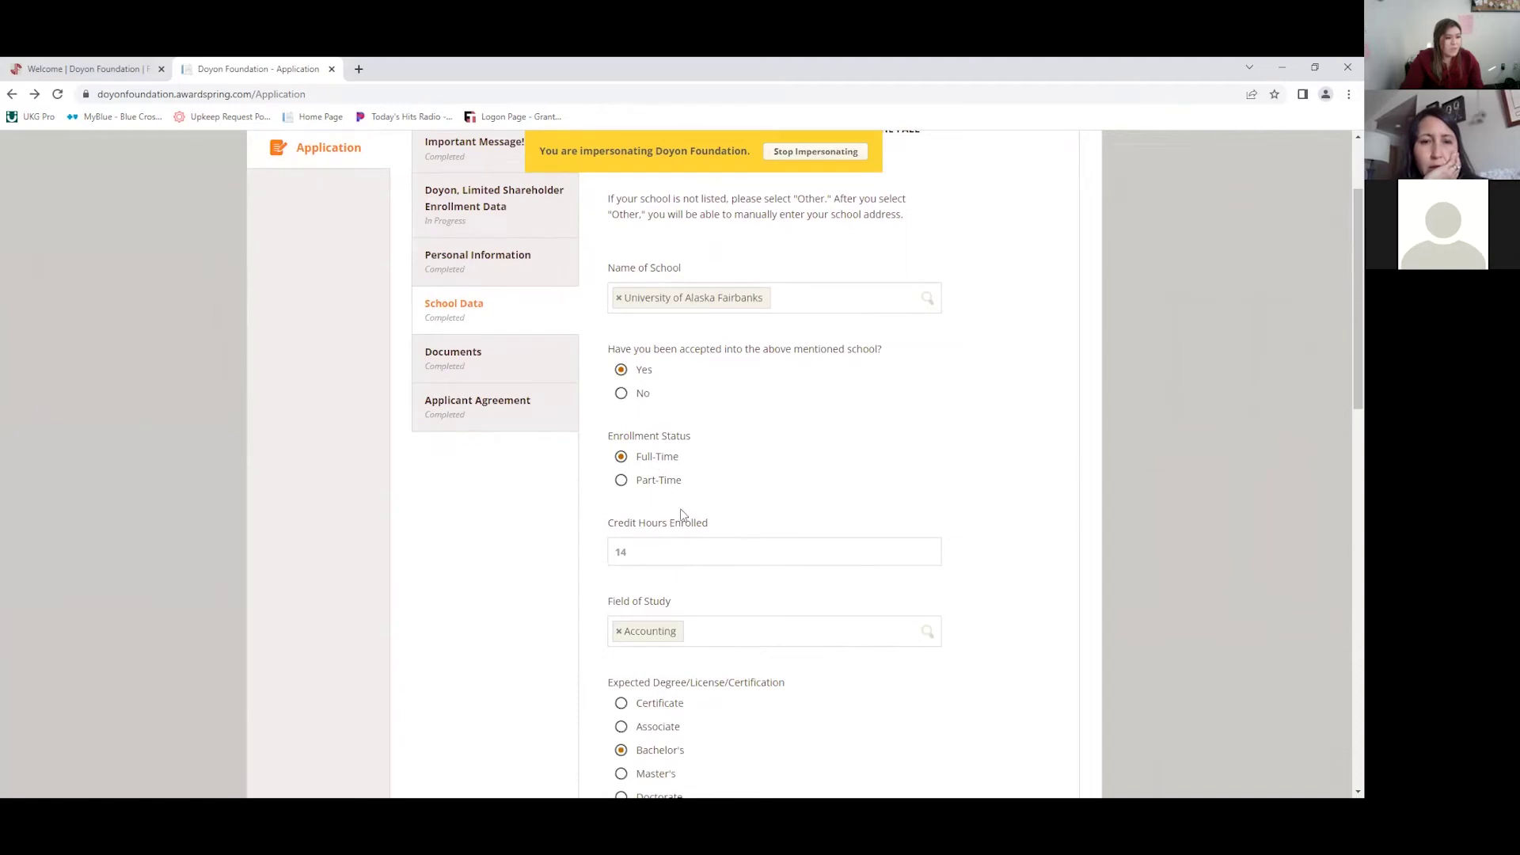
{"action": "scroll", "coordinate": [678, 515], "scroll_direction": "down", "scroll_amount": 3}
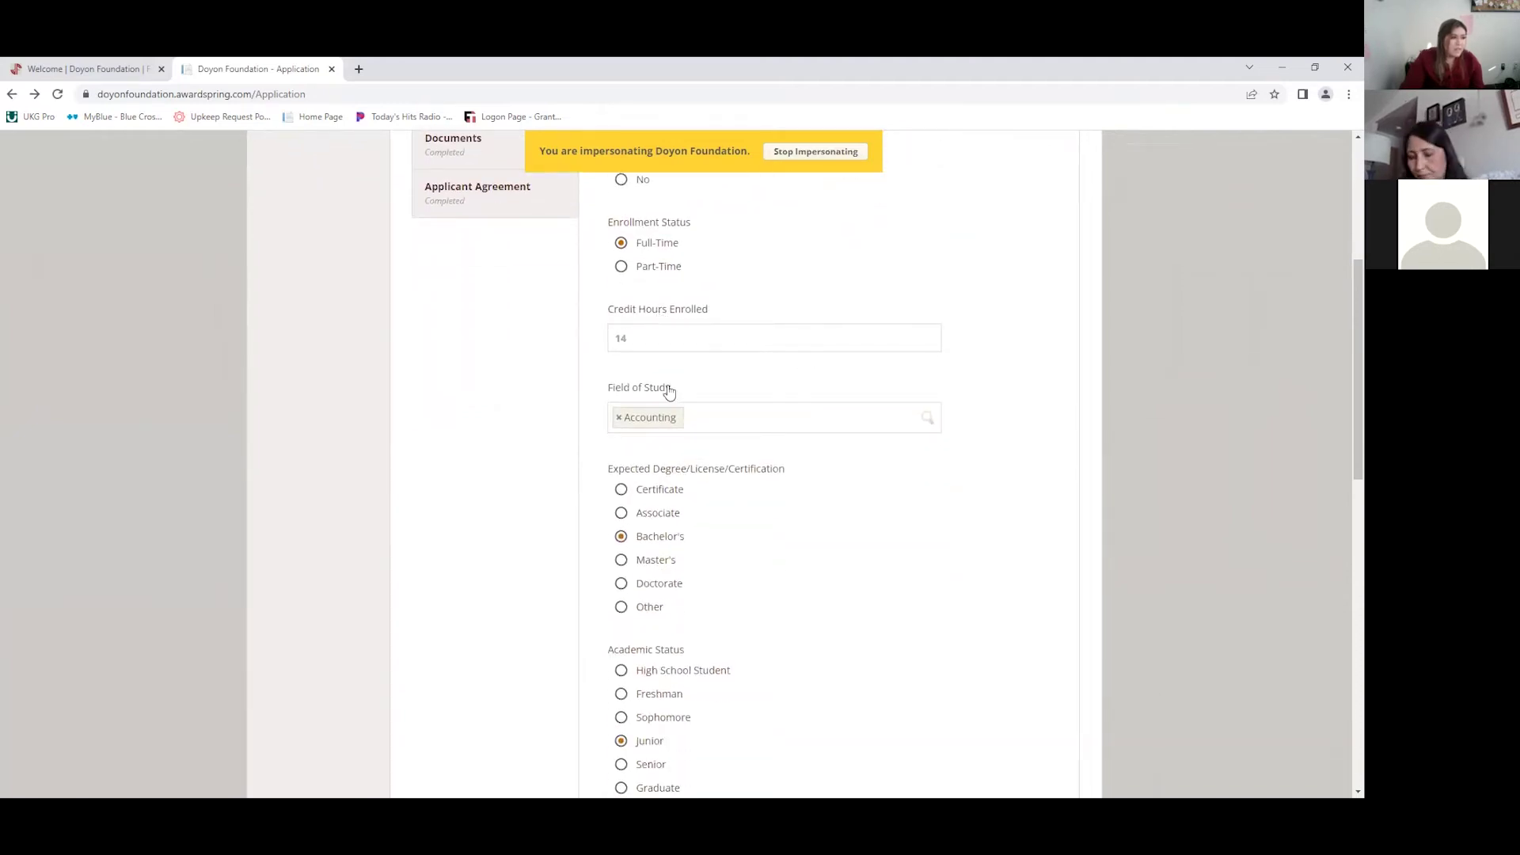
{"action": "scroll", "coordinate": [727, 353], "scroll_direction": "down", "scroll_amount": 1}
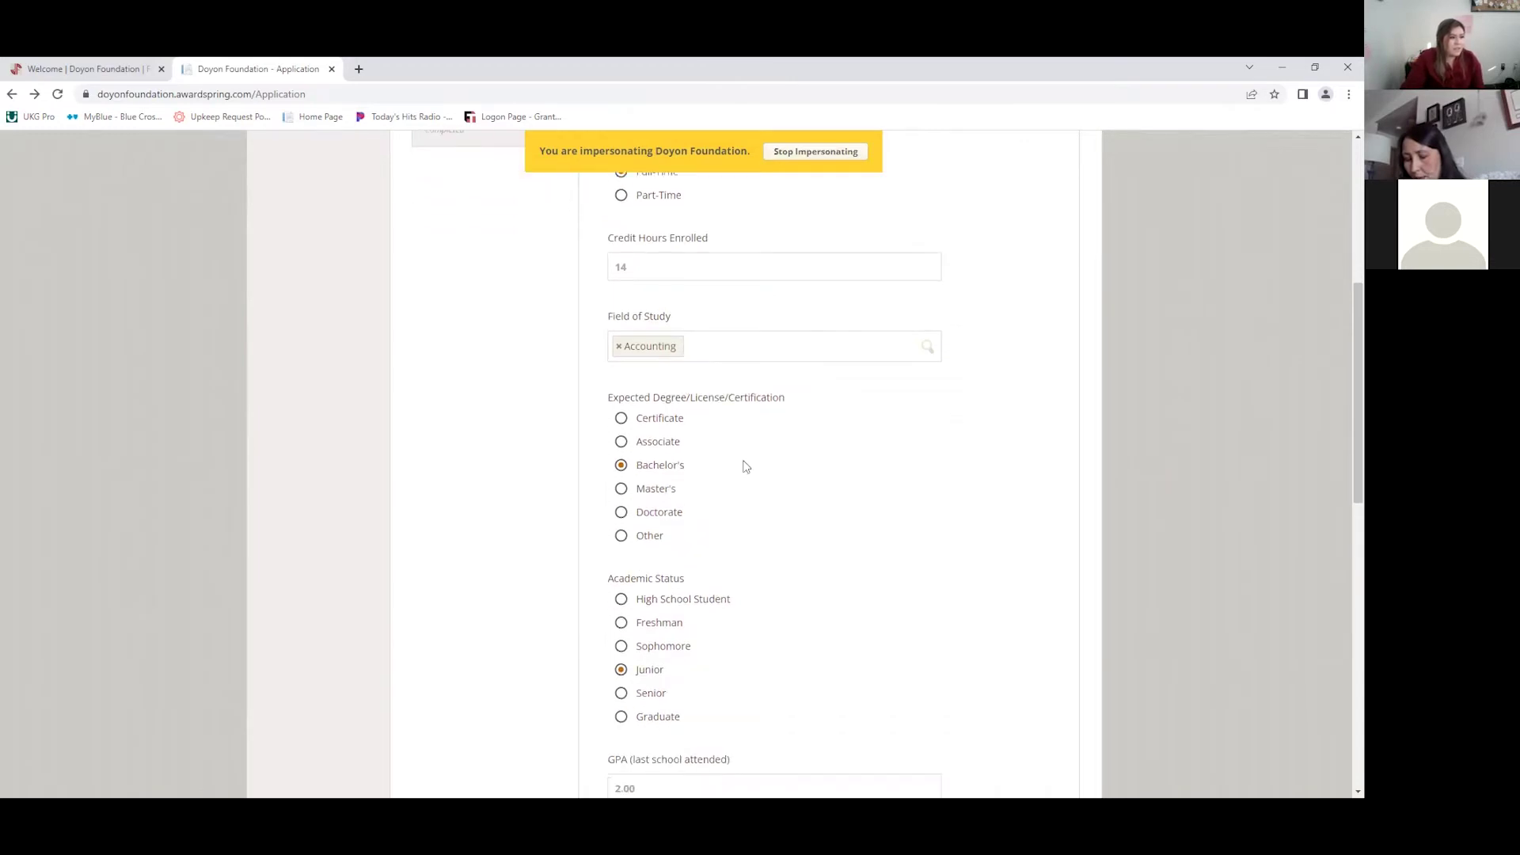
{"action": "scroll", "coordinate": [719, 499], "scroll_direction": "down", "scroll_amount": 1}
{"action": "scroll", "coordinate": [667, 573], "scroll_direction": "down", "scroll_amount": 3}
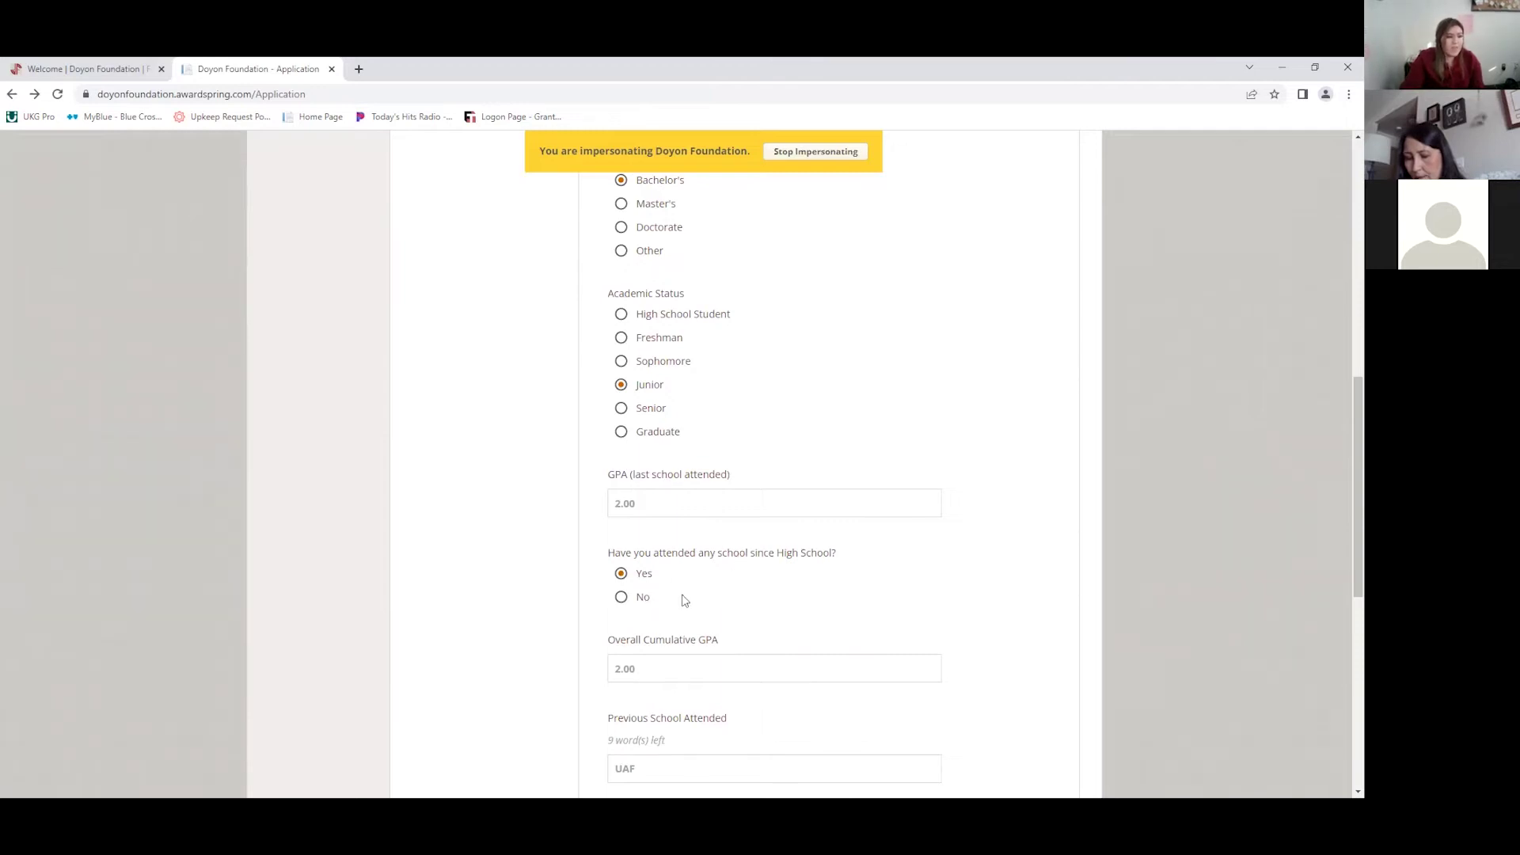
Step: Answer No to the question about attending any school since high school and point out the question's wording
{"action": "left_click", "coordinate": [621, 599]}
{"action": "scroll", "coordinate": [623, 608], "scroll_direction": "down", "scroll_amount": 1}
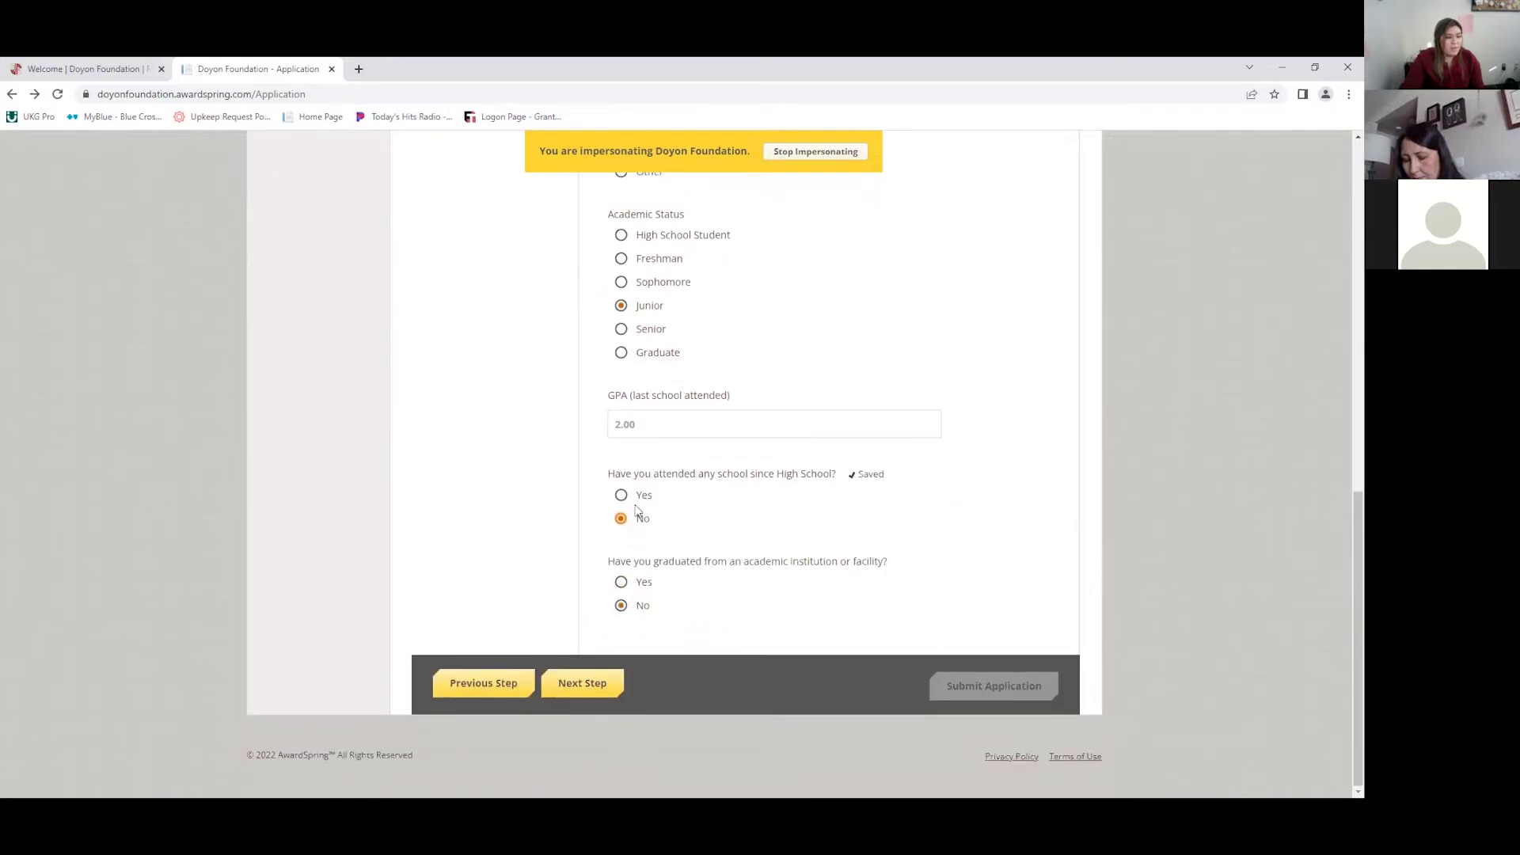
{"action": "left_click_drag", "start_coordinate": [614, 474], "coordinate": [796, 511]}
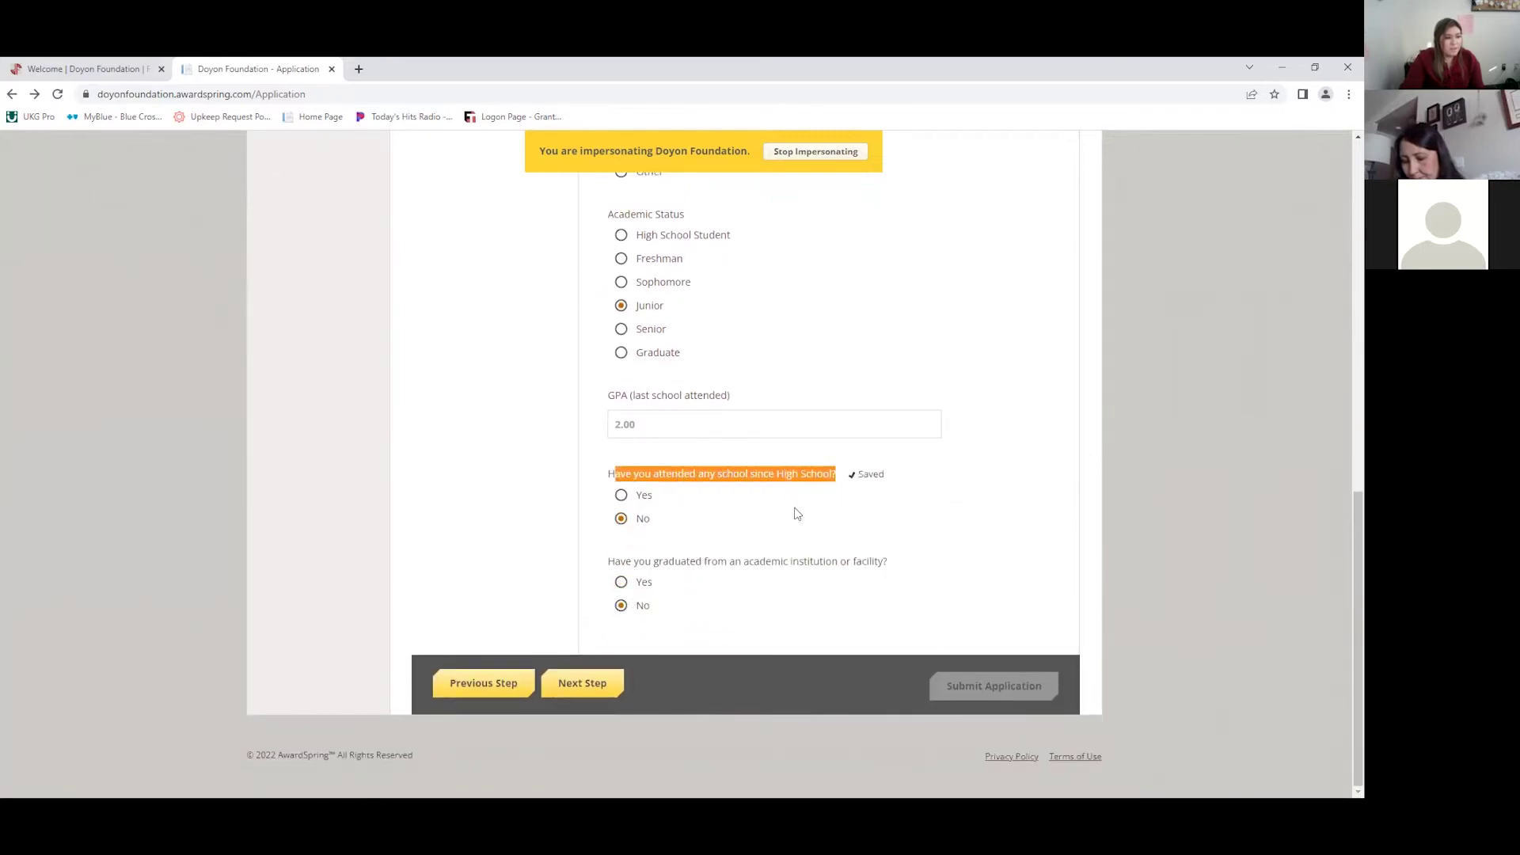
{"action": "left_click", "coordinate": [782, 519]}
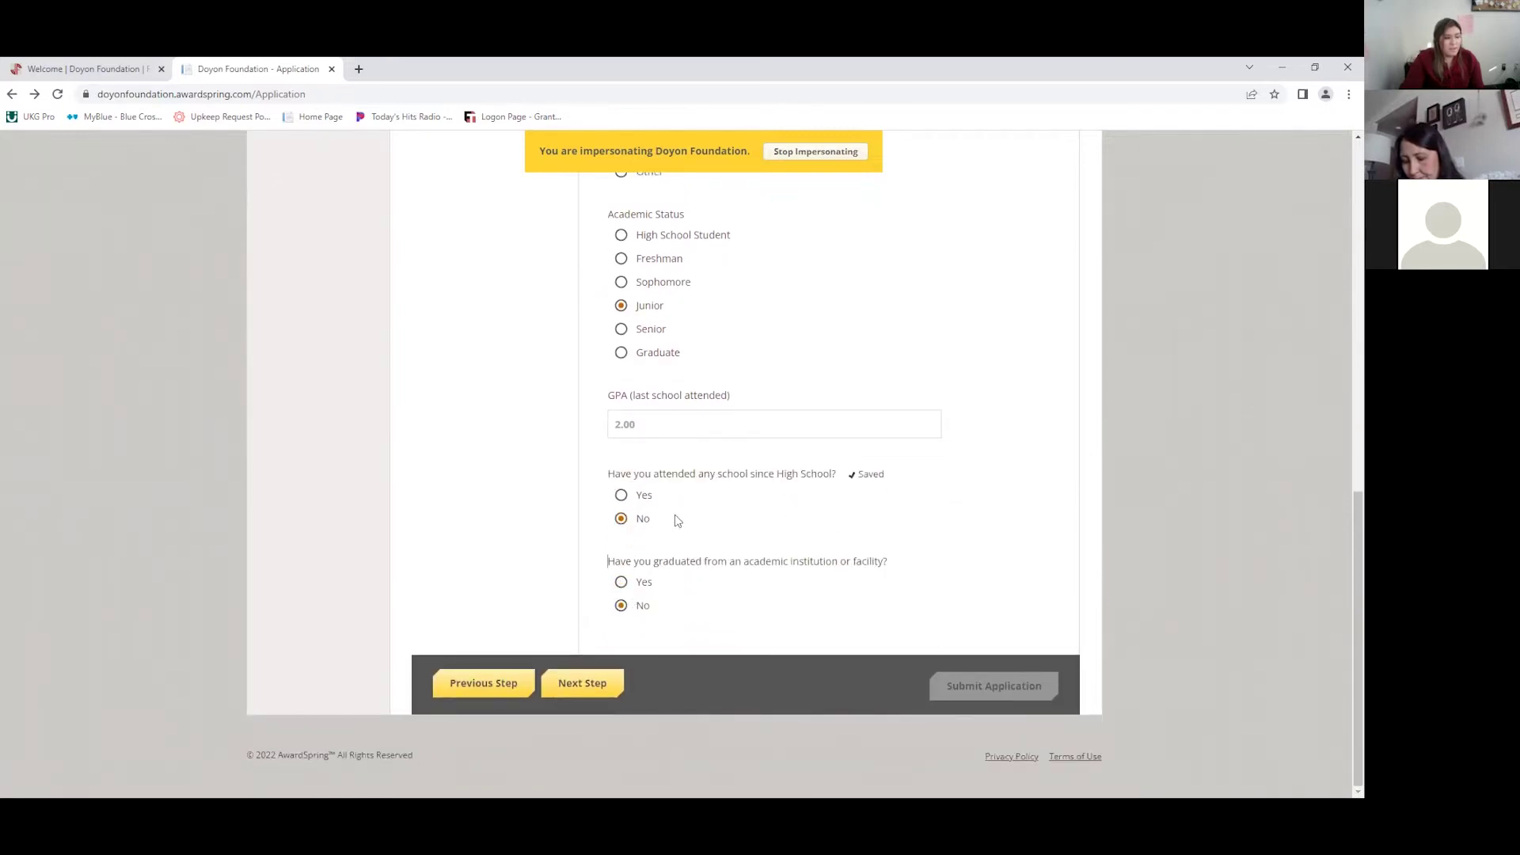
Step: Answer Yes to having attended school since high school and review the follow-up fields on GPA, previous school, years attended and degree sought
{"action": "left_click", "coordinate": [621, 522]}
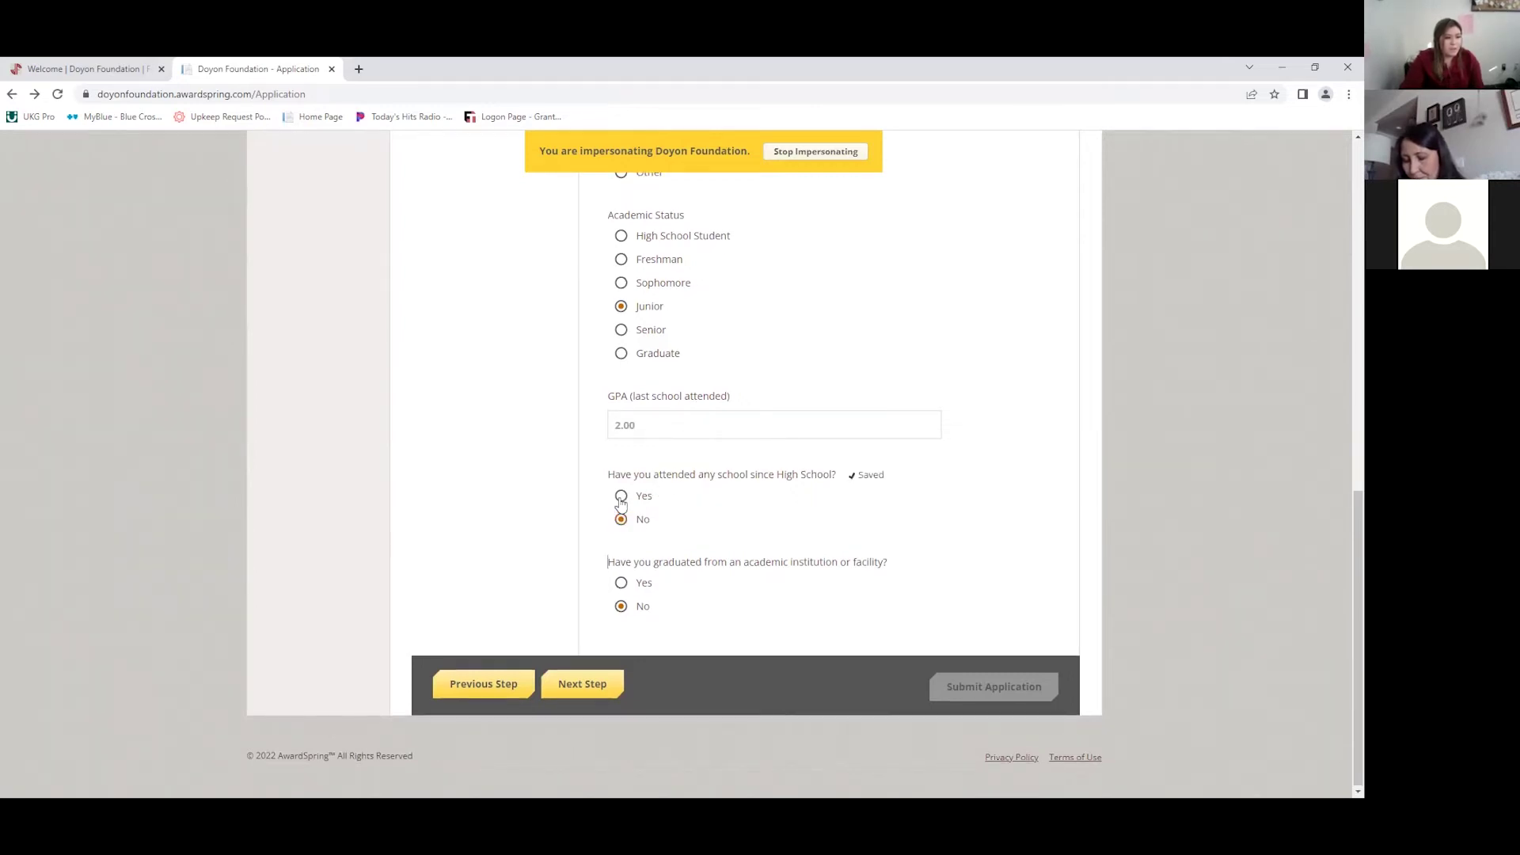
{"action": "scroll", "coordinate": [816, 508], "scroll_direction": "down", "scroll_amount": 5}
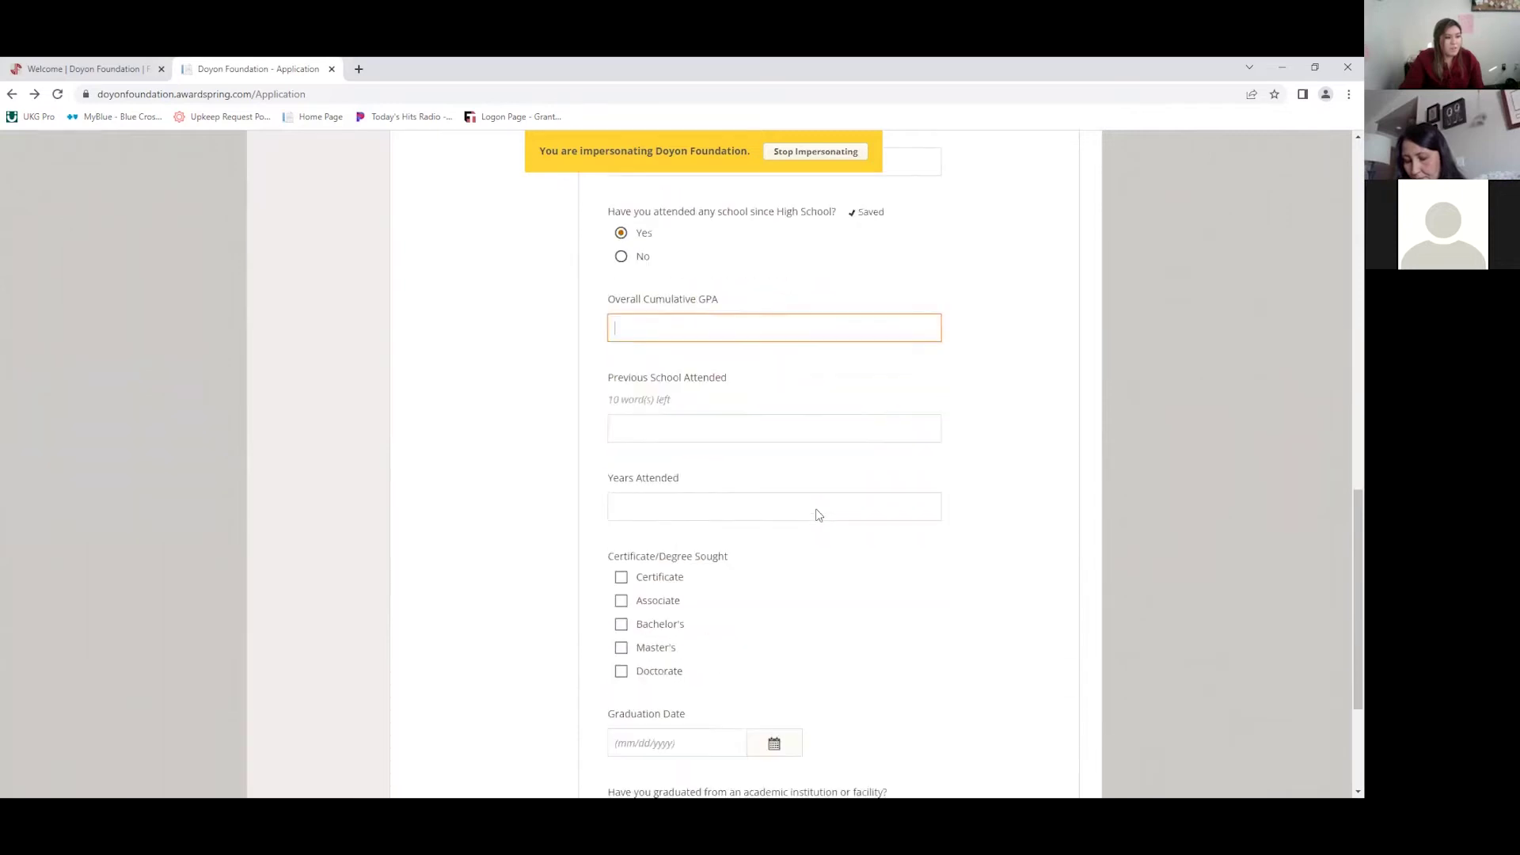
{"action": "scroll", "coordinate": [818, 515], "scroll_direction": "up", "scroll_amount": 4}
{"action": "scroll", "coordinate": [818, 515], "scroll_direction": "down", "scroll_amount": 4}
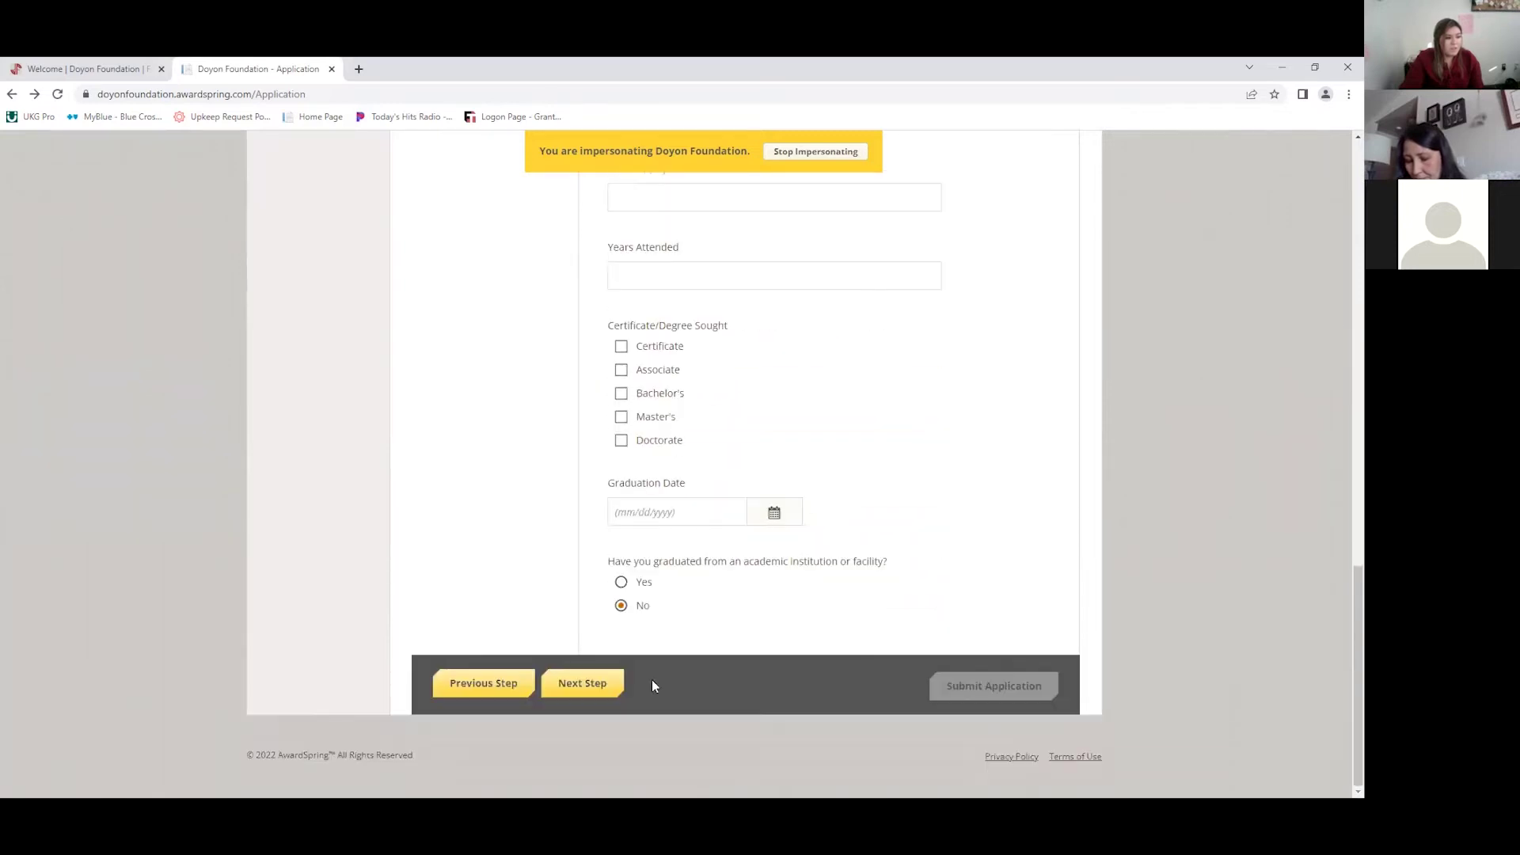
Step: Advance to the Documents section and review the official transcript rules and the transcript, enrollment verification and class schedule uploads
{"action": "left_click", "coordinate": [590, 685]}
{"action": "left_click", "coordinate": [536, 529]}
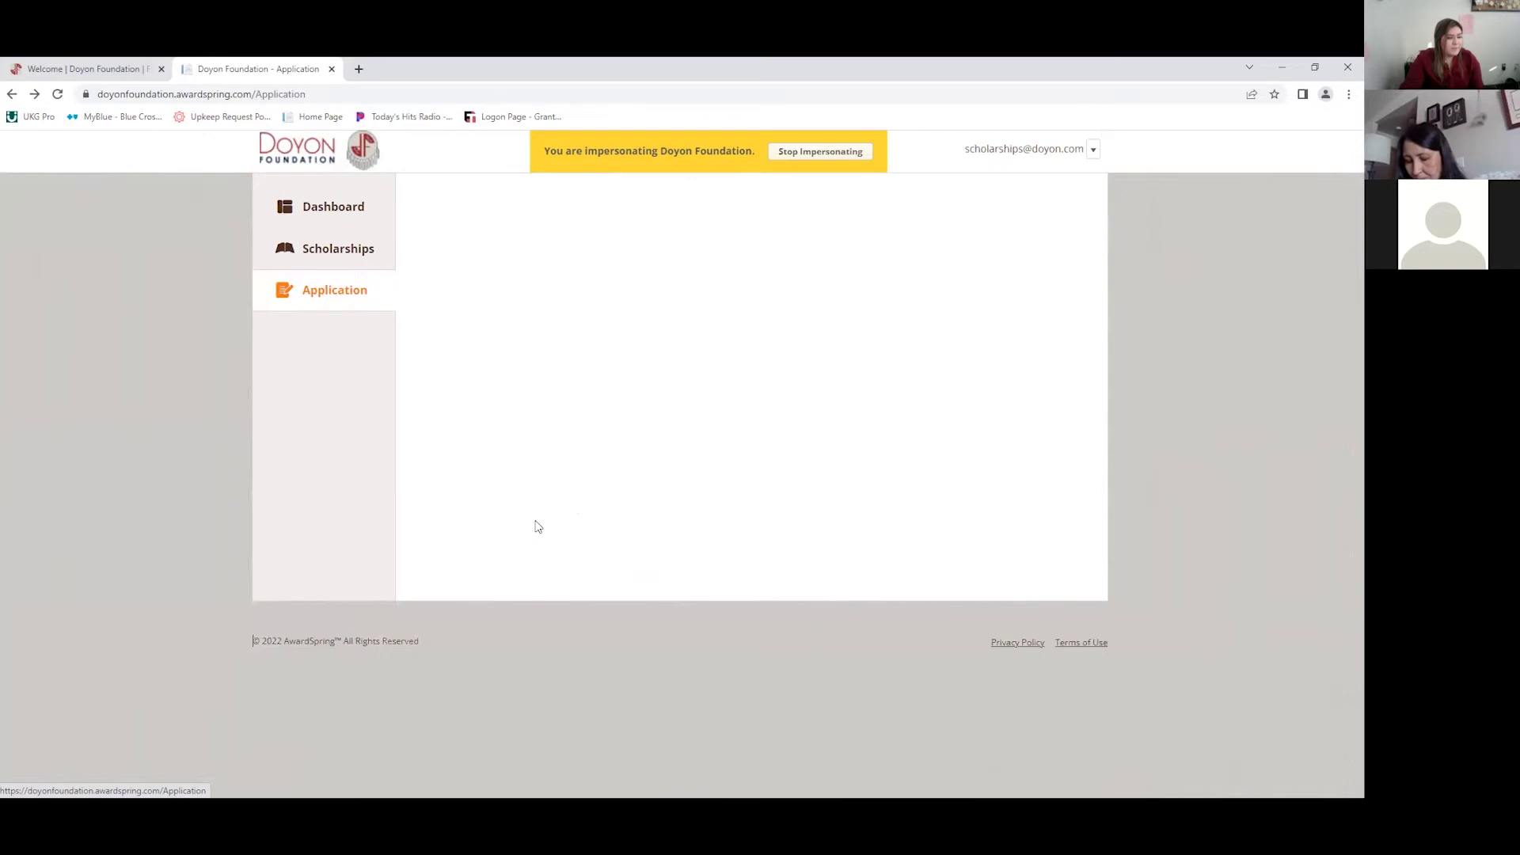
{"action": "scroll", "coordinate": [683, 398], "scroll_direction": "down", "scroll_amount": 3}
{"action": "scroll", "coordinate": [918, 404], "scroll_direction": "up", "scroll_amount": 4}
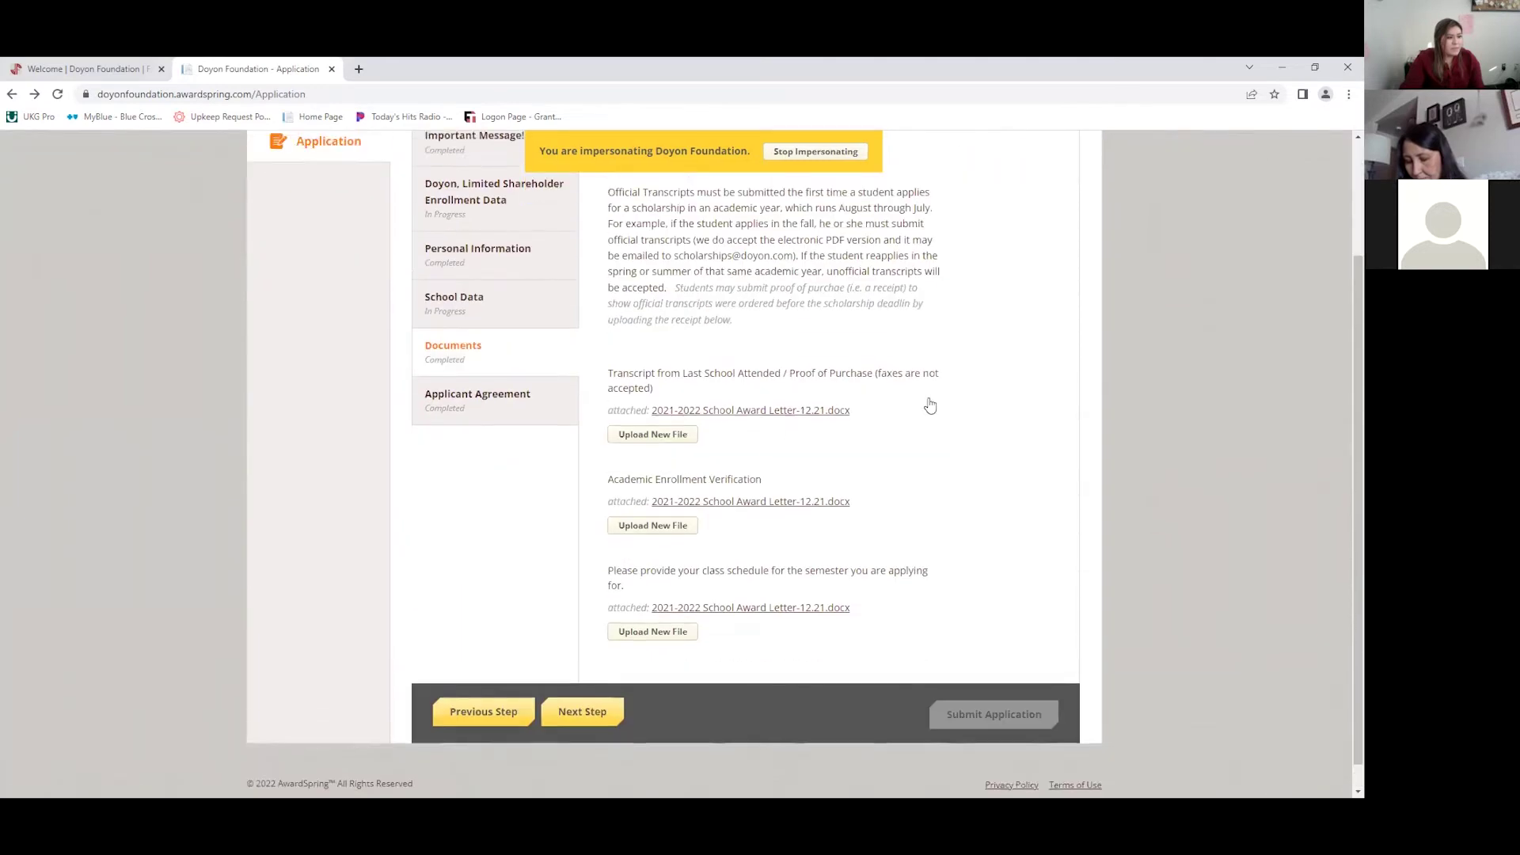
{"action": "scroll", "coordinate": [911, 483], "scroll_direction": "down", "scroll_amount": 3}
{"action": "scroll", "coordinate": [966, 446], "scroll_direction": "down", "scroll_amount": 1}
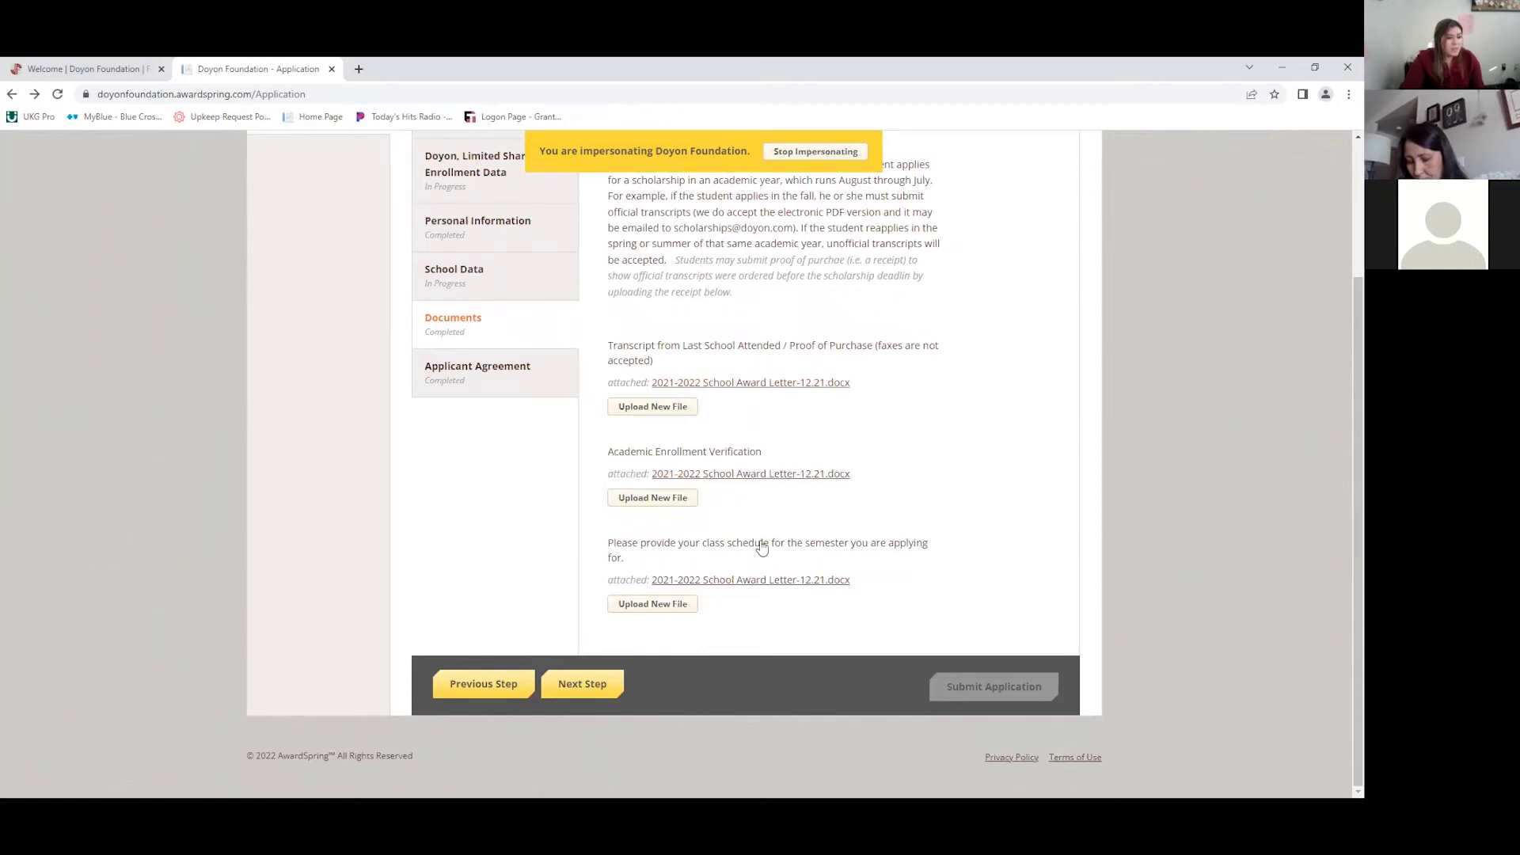
Step: Open the Applicant Agreement section and read its release and consent terms
{"action": "left_click", "coordinate": [492, 364]}
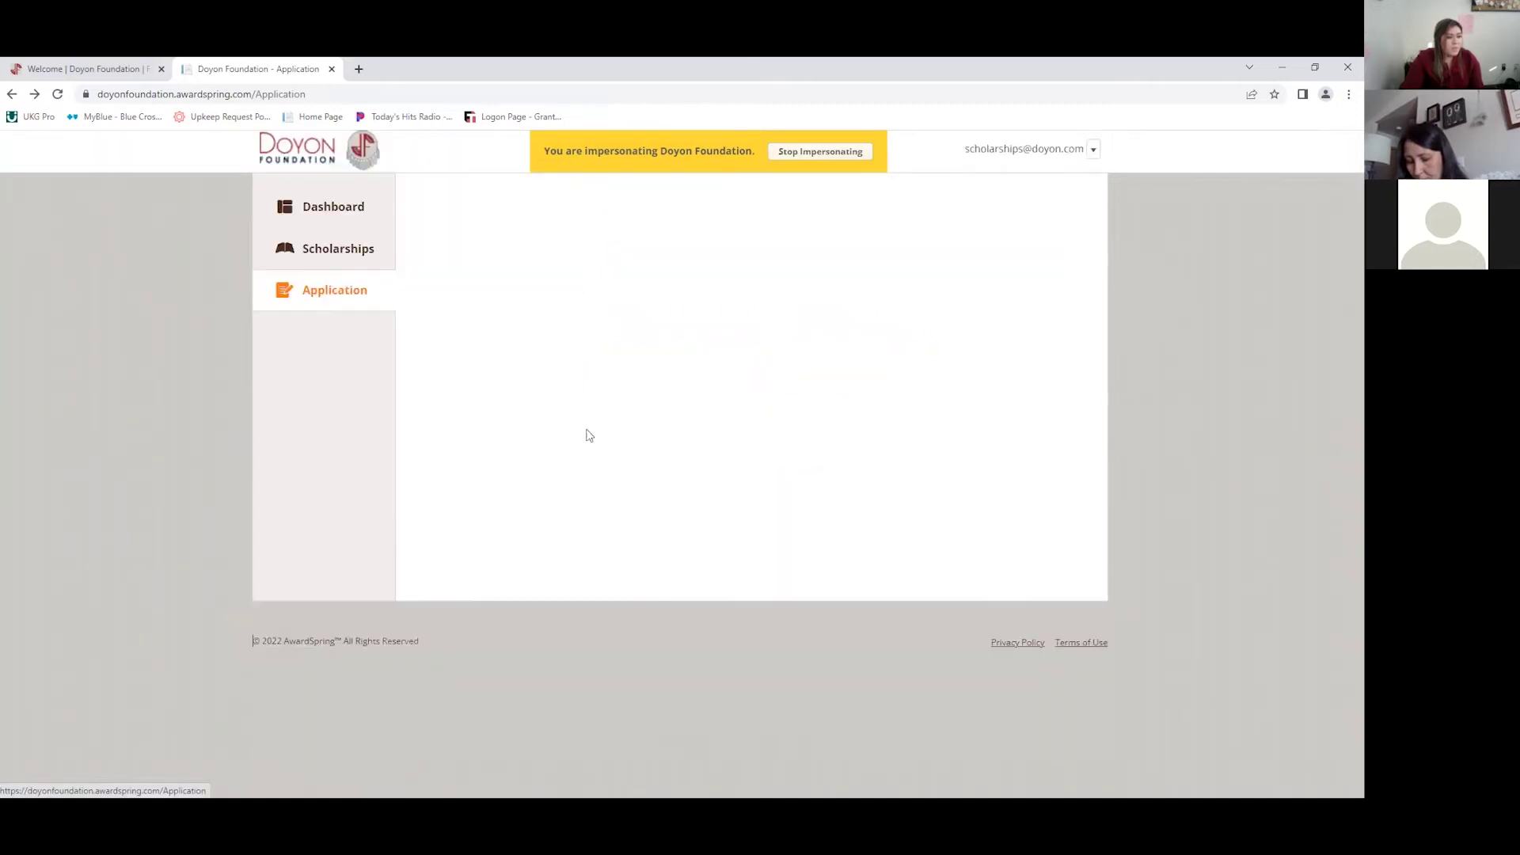
{"action": "scroll", "coordinate": [800, 453], "scroll_direction": "down", "scroll_amount": 3}
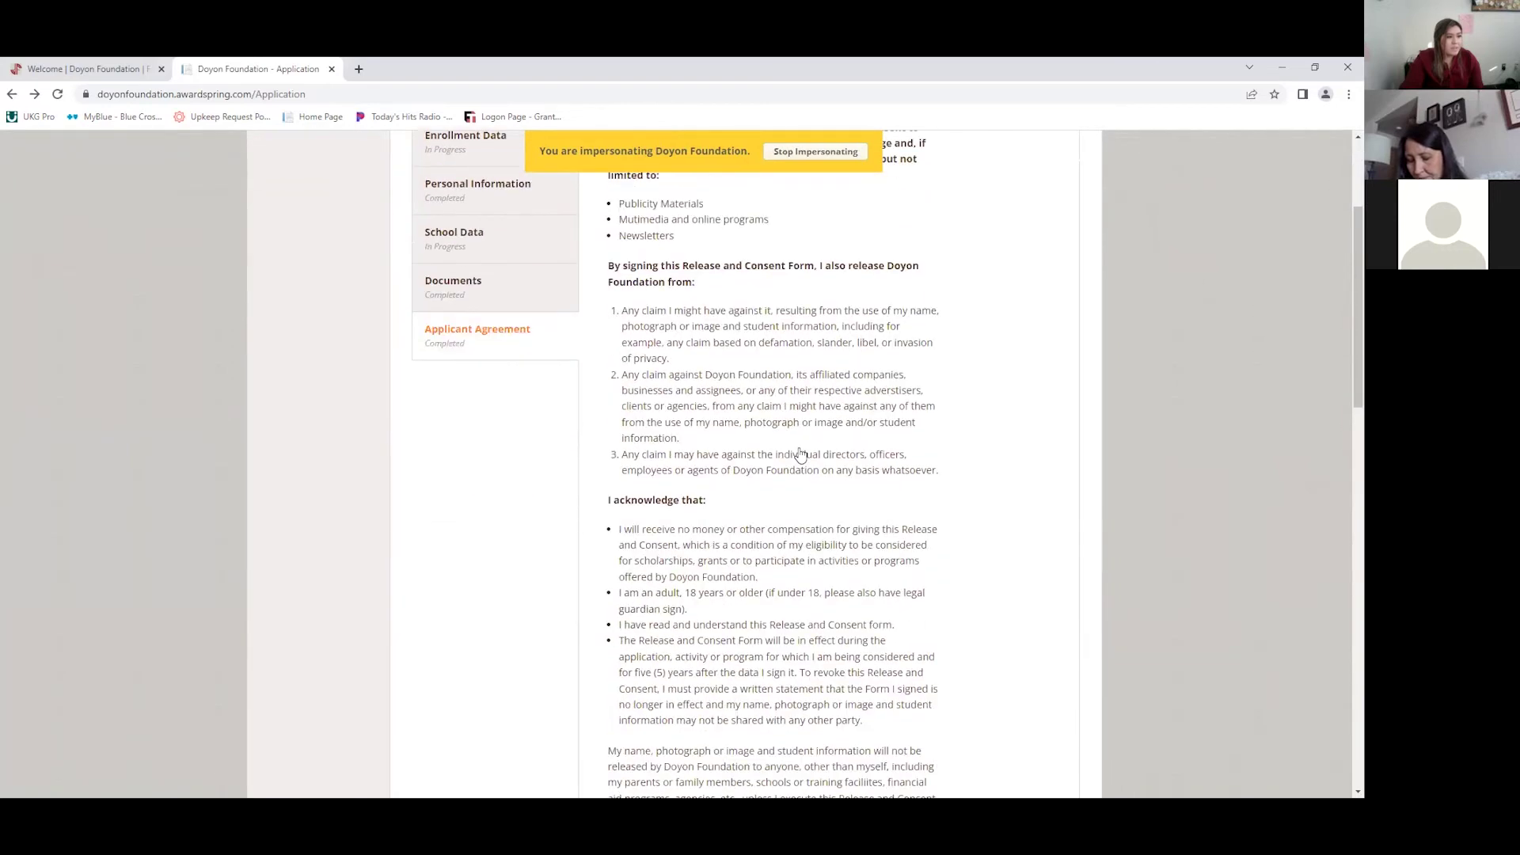
{"action": "scroll", "coordinate": [800, 455], "scroll_direction": "up", "scroll_amount": 3}
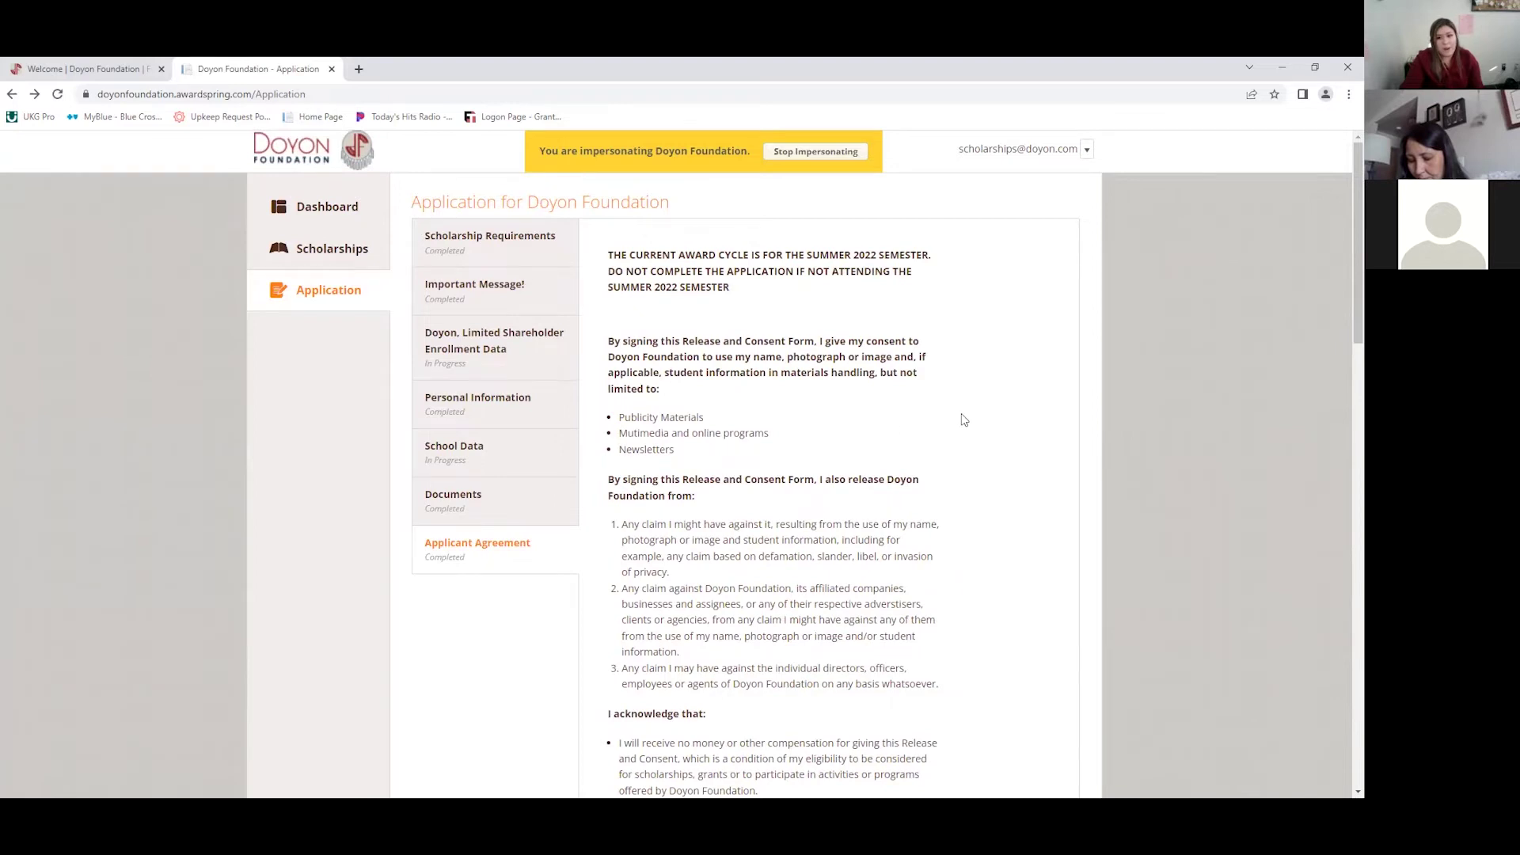
{"action": "scroll", "coordinate": [694, 473], "scroll_direction": "down", "scroll_amount": 1}
{"action": "scroll", "coordinate": [694, 473], "scroll_direction": "down", "scroll_amount": 1}
{"action": "scroll", "coordinate": [705, 476], "scroll_direction": "up", "scroll_amount": 2}
{"action": "scroll", "coordinate": [723, 424], "scroll_direction": "down", "scroll_amount": 2}
{"action": "scroll", "coordinate": [700, 503], "scroll_direction": "down", "scroll_amount": 4}
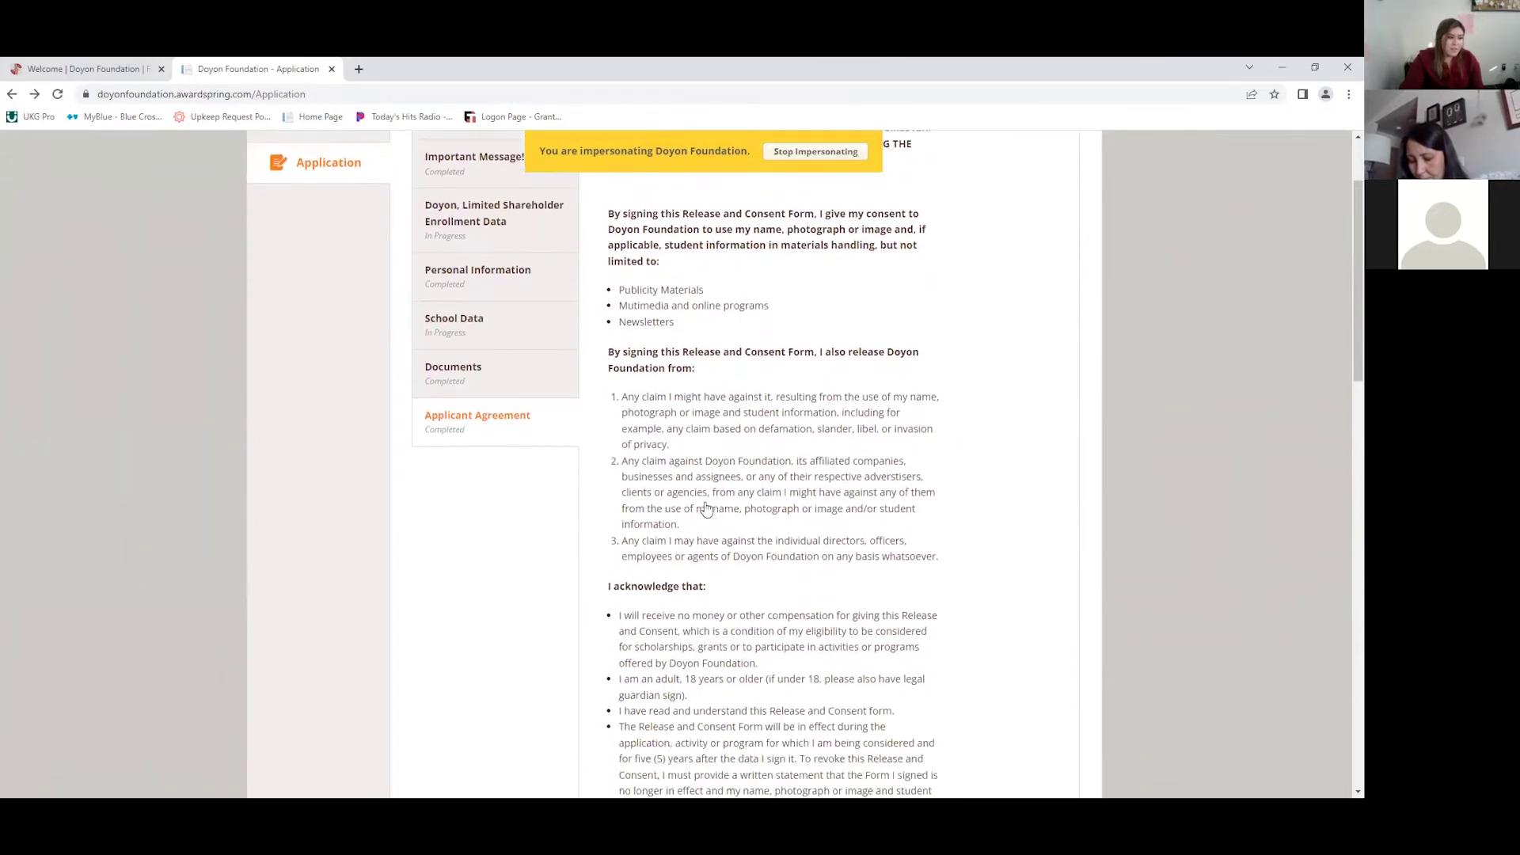
Step: Review the agreement's acknowledgements, electronic signature fields, attestation answers, signature date and submission instructions
{"action": "scroll", "coordinate": [719, 513], "scroll_direction": "down", "scroll_amount": 5}
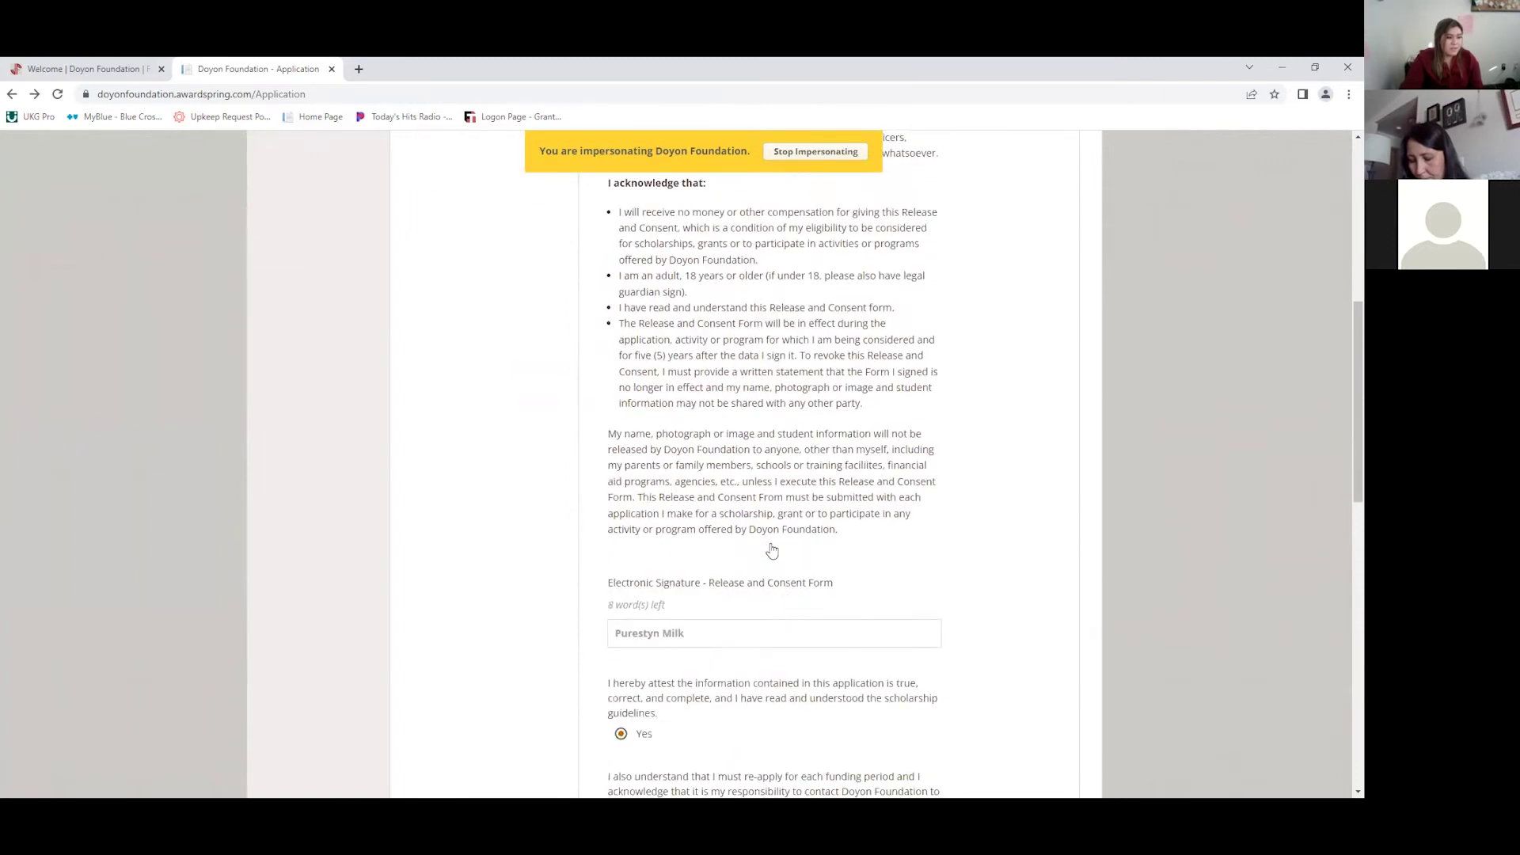
{"action": "scroll", "coordinate": [774, 546], "scroll_direction": "down", "scroll_amount": 1}
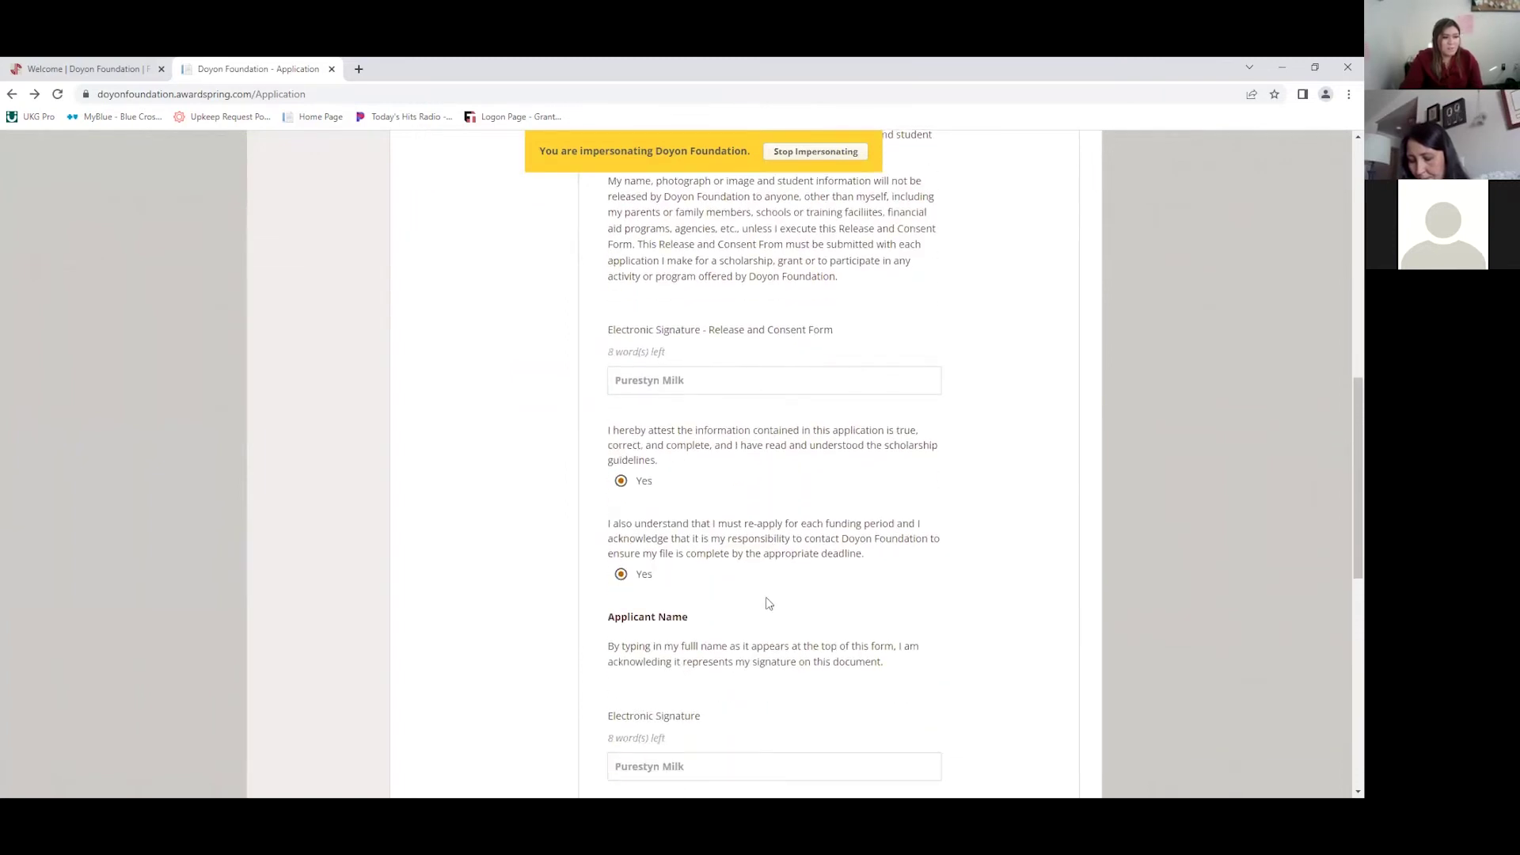
{"action": "scroll", "coordinate": [765, 597], "scroll_direction": "down", "scroll_amount": 3}
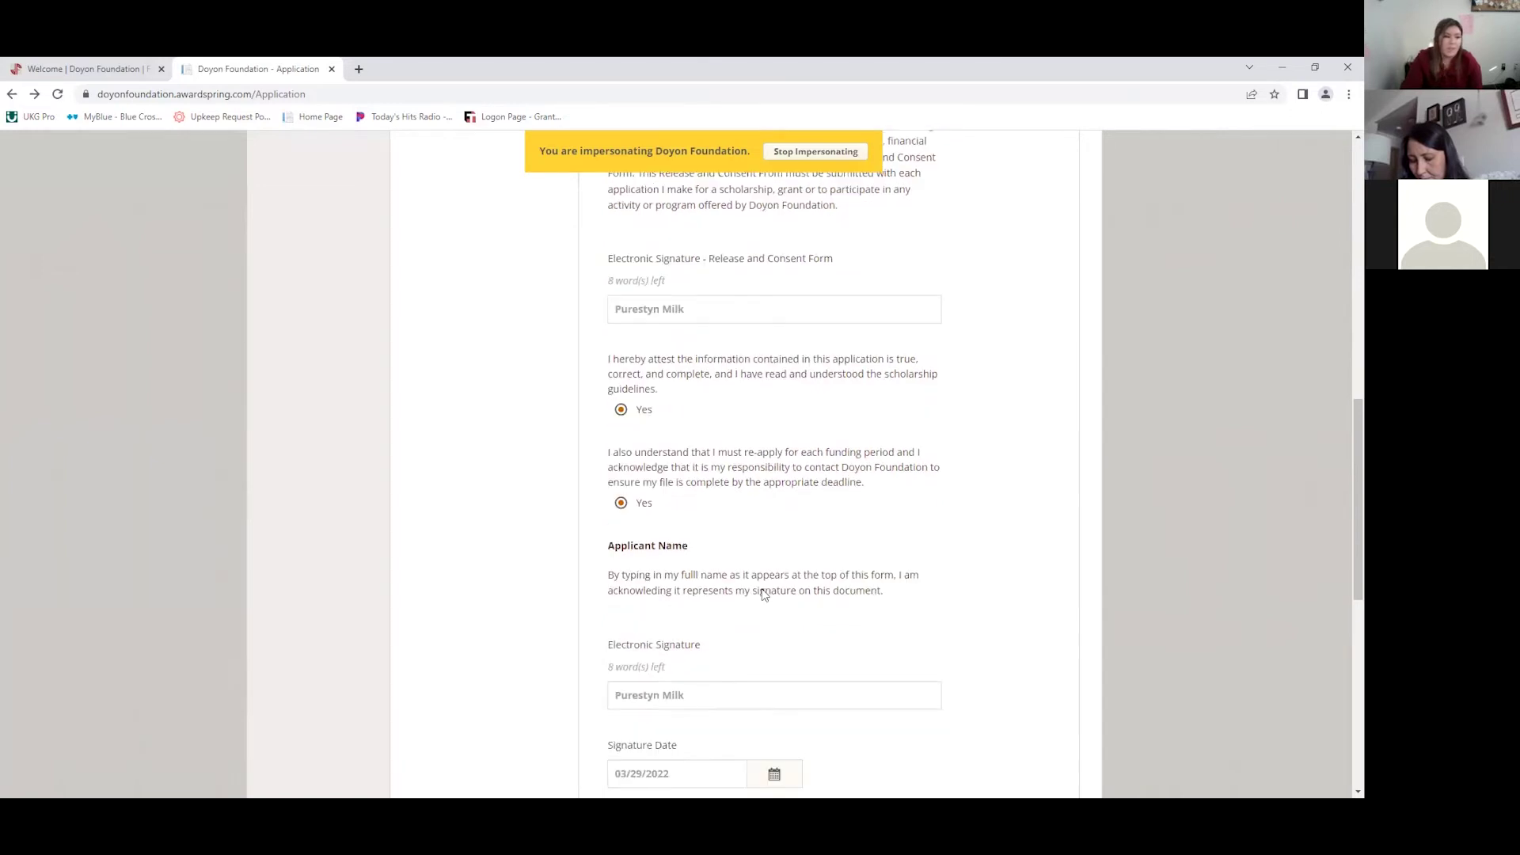
{"action": "scroll", "coordinate": [764, 595], "scroll_direction": "down", "scroll_amount": 1}
{"action": "scroll", "coordinate": [735, 700], "scroll_direction": "down", "scroll_amount": 1}
{"action": "scroll", "coordinate": [736, 700], "scroll_direction": "down", "scroll_amount": 4}
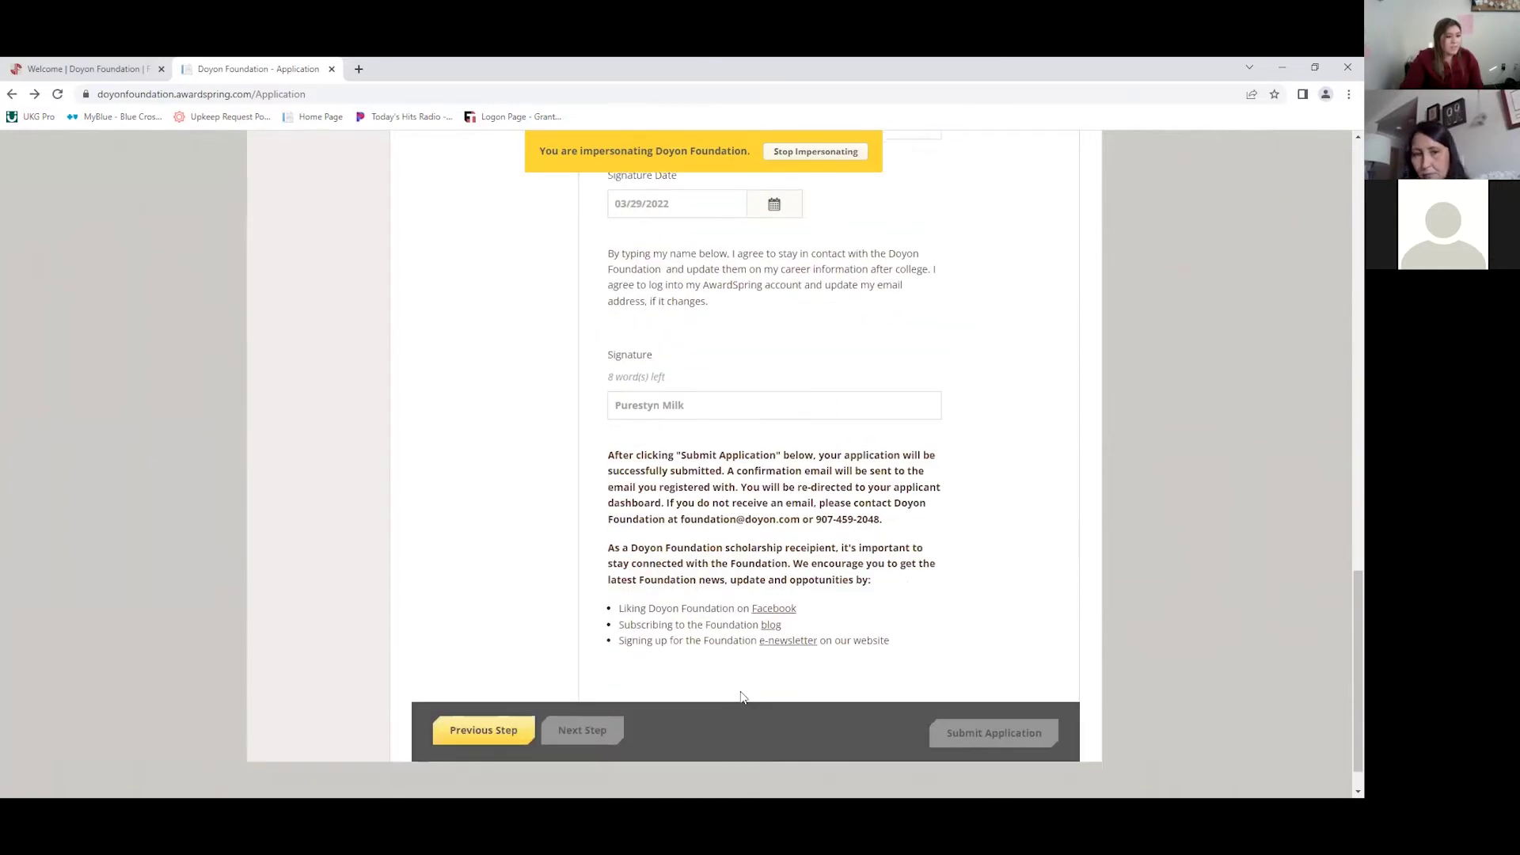
Step: Recheck the agreement's signature fields and the condition for submitting the application, then return to the start of the agreement
{"action": "scroll", "coordinate": [744, 697], "scroll_direction": "up", "scroll_amount": 2}
{"action": "scroll", "coordinate": [746, 697], "scroll_direction": "up", "scroll_amount": 5}
{"action": "scroll", "coordinate": [747, 695], "scroll_direction": "down", "scroll_amount": 7}
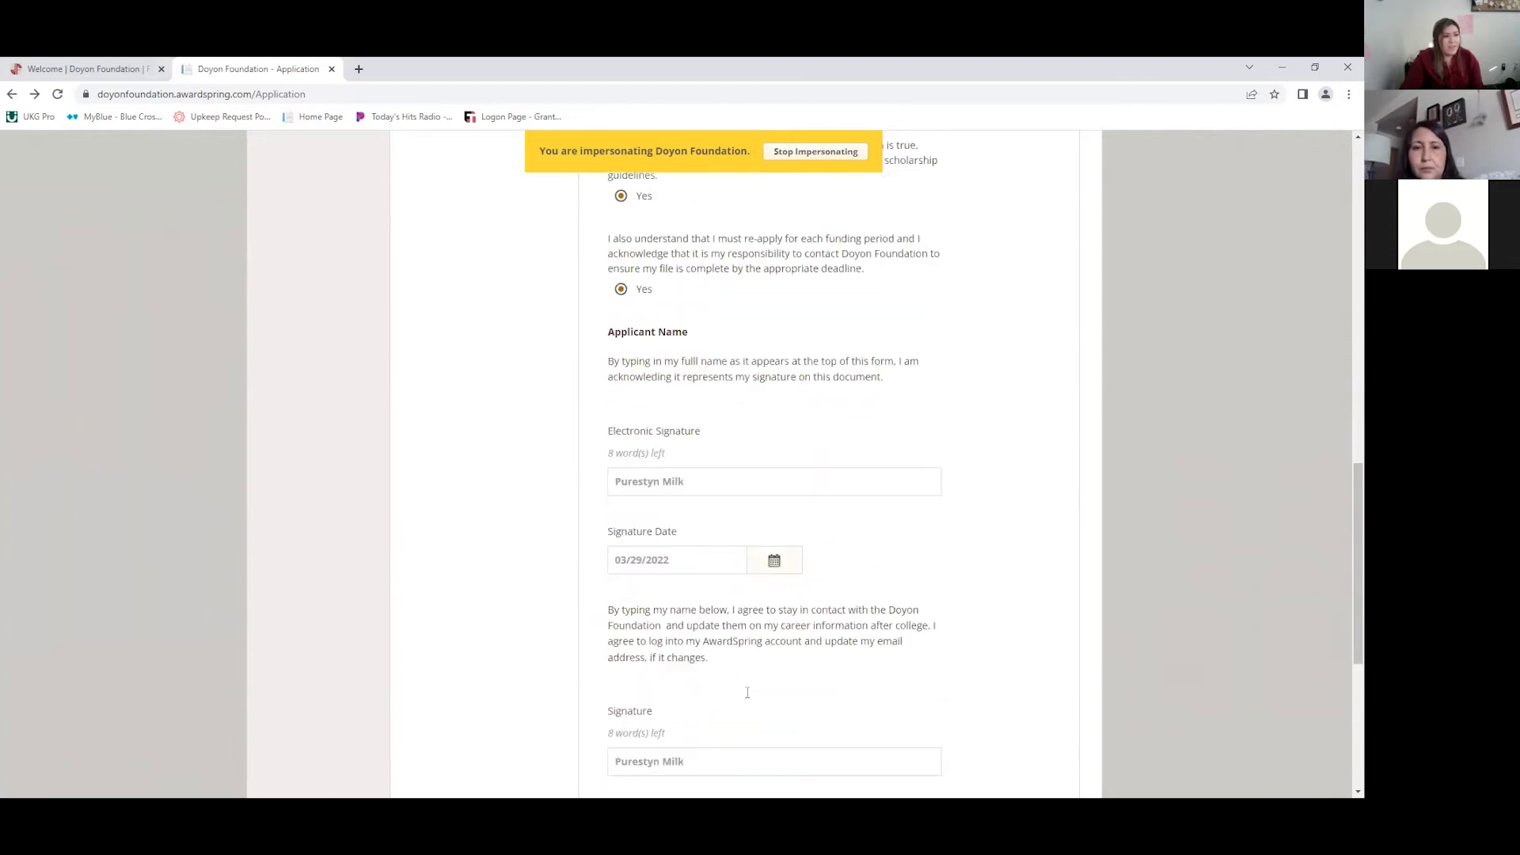
{"action": "scroll", "coordinate": [747, 693], "scroll_direction": "up", "scroll_amount": 5}
{"action": "scroll", "coordinate": [749, 691], "scroll_direction": "down", "scroll_amount": 6}
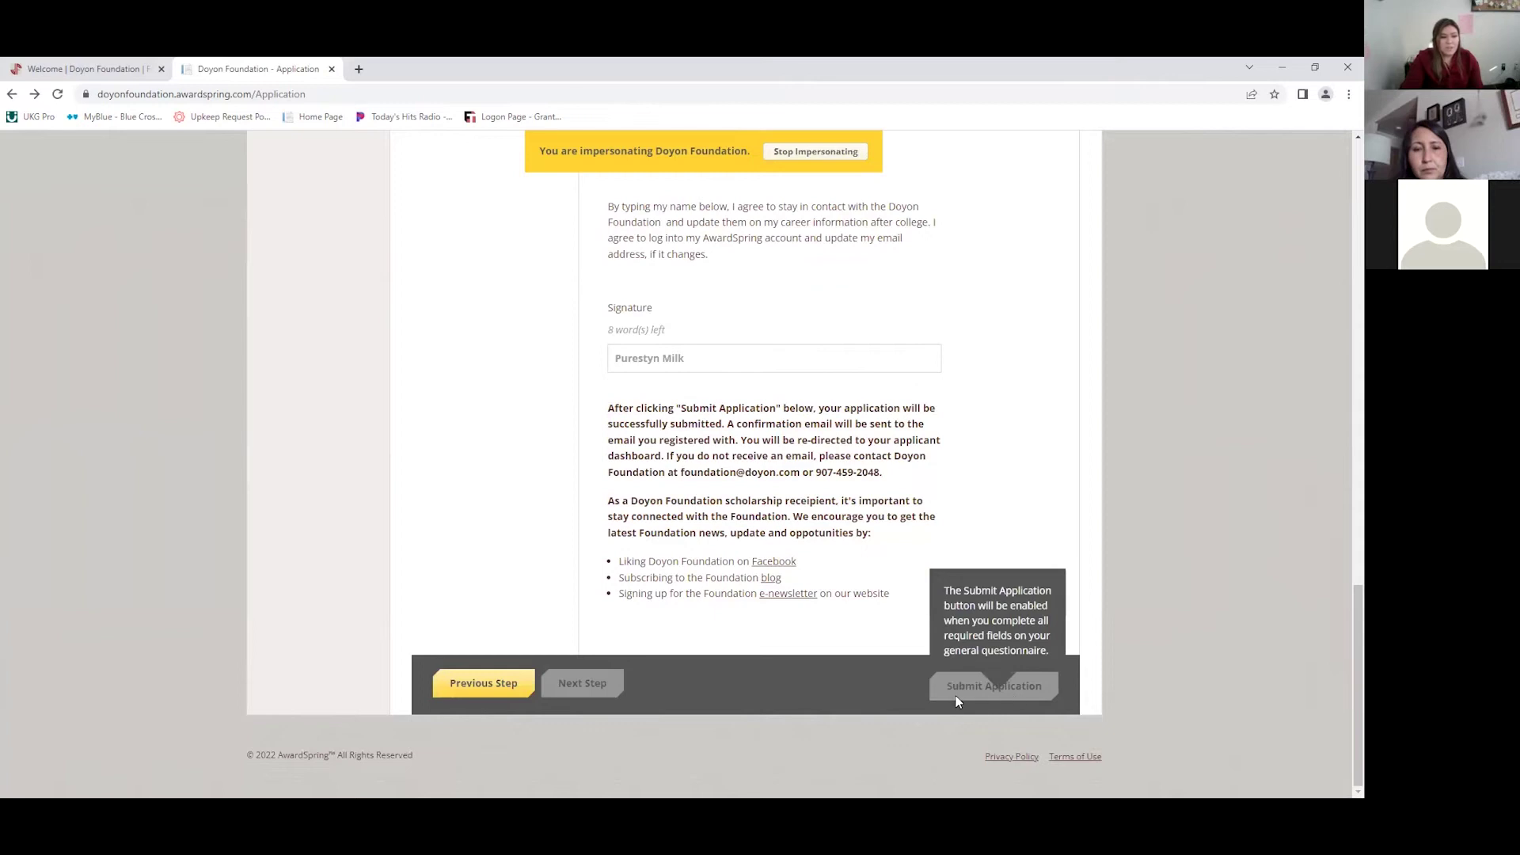
{"action": "scroll", "coordinate": [863, 604], "scroll_direction": "up", "scroll_amount": 20}
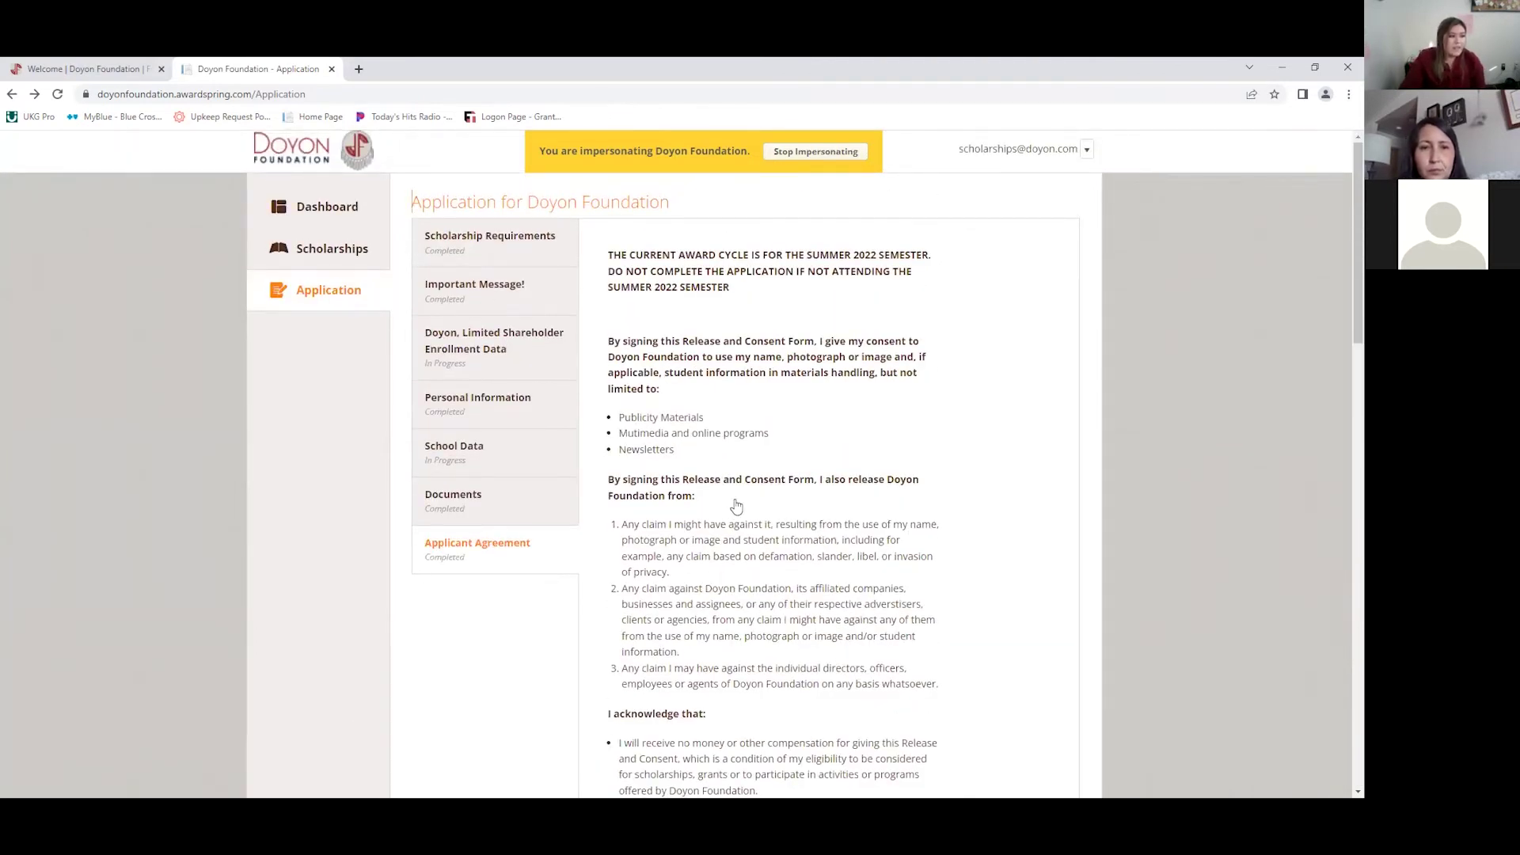
Step: Review the agreement's stay-in-contact commitment, confirmation email instructions and ways to follow the Foundation, then return to the section list
{"action": "scroll", "coordinate": [745, 504], "scroll_direction": "down", "scroll_amount": 3}
{"action": "scroll", "coordinate": [746, 505], "scroll_direction": "down", "scroll_amount": 20}
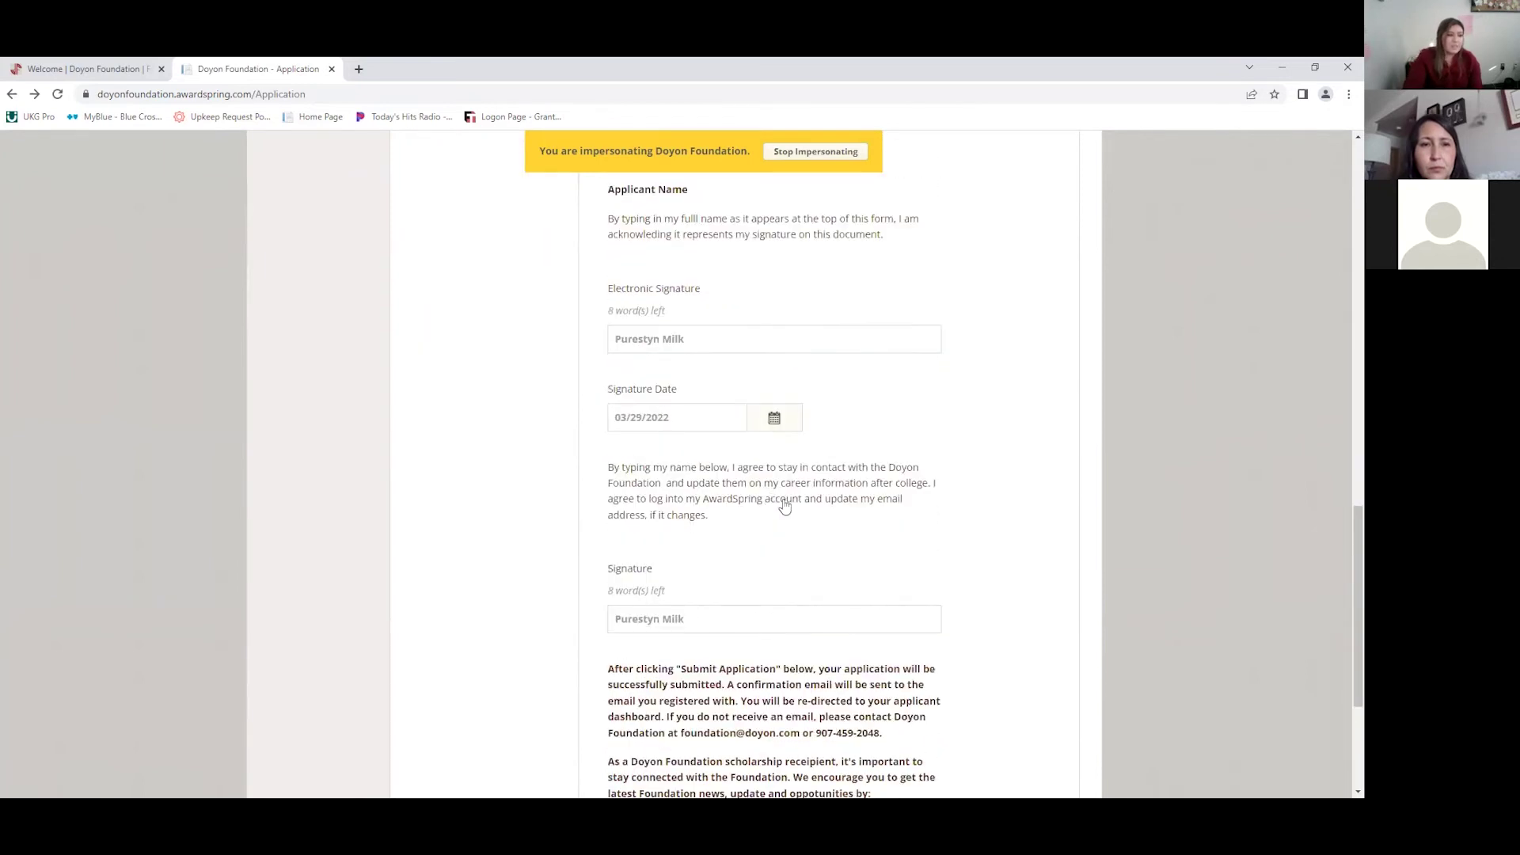
{"action": "scroll", "coordinate": [788, 562], "scroll_direction": "up", "scroll_amount": 5}
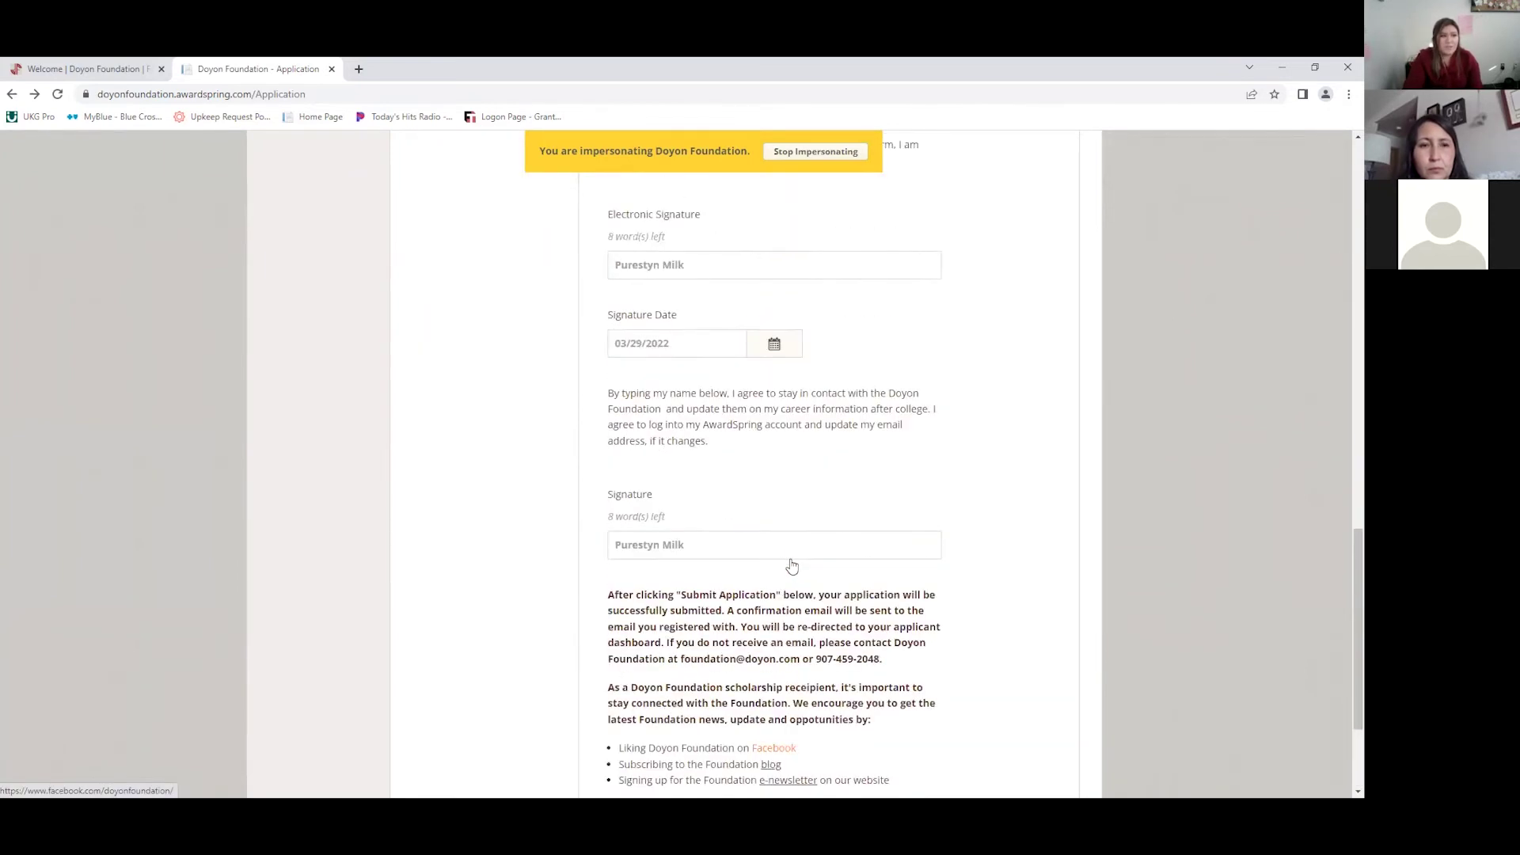
{"action": "scroll", "coordinate": [788, 580], "scroll_direction": "up", "scroll_amount": 20}
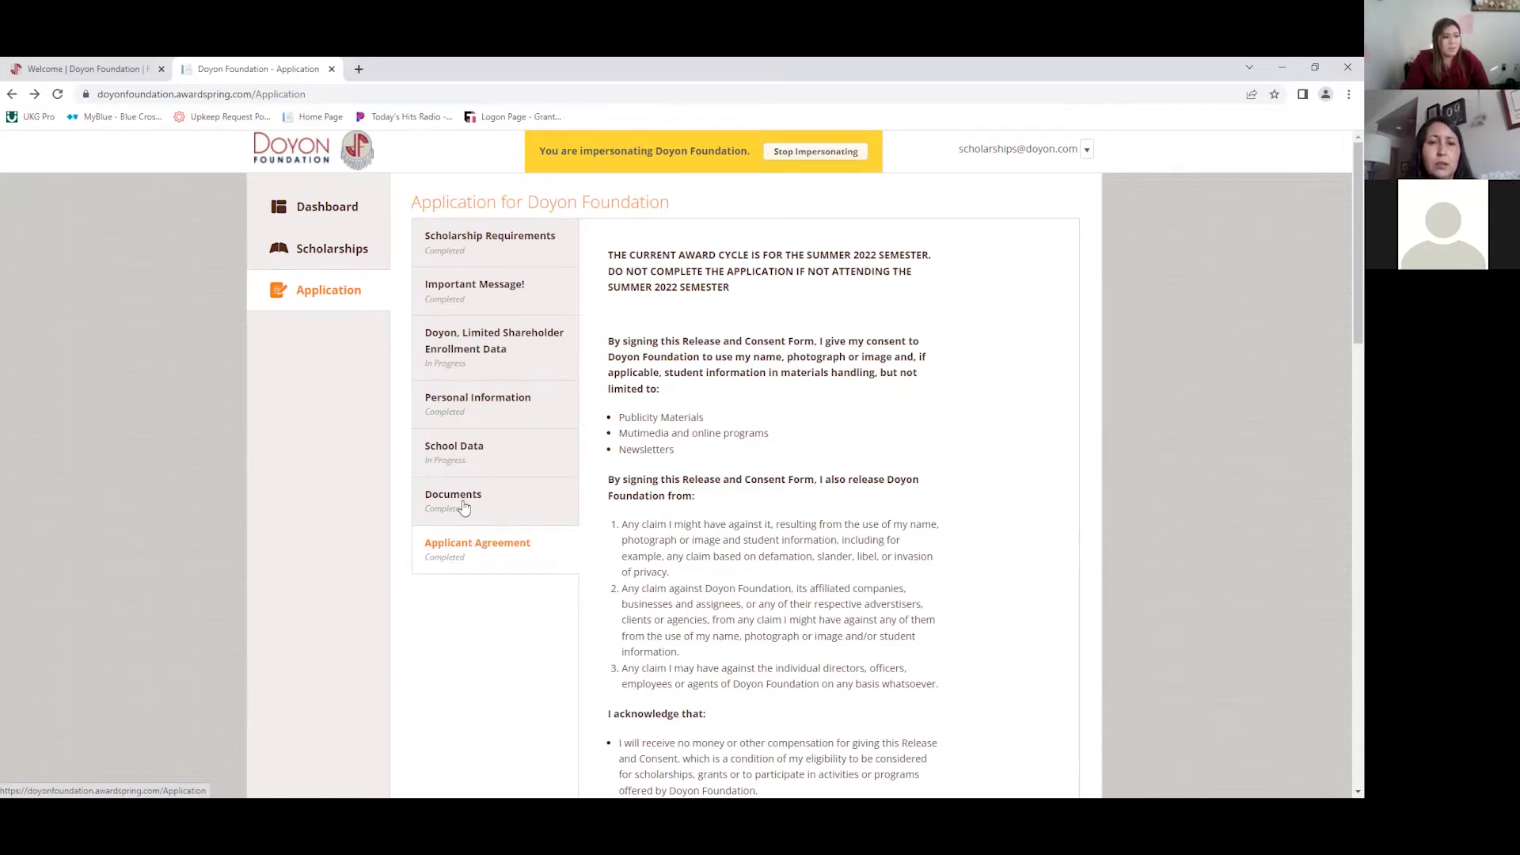
Step: Open the School Data section and check it through to the end for highlighted unanswered fields and the application's submission option
{"action": "left_click", "coordinate": [475, 448]}
{"action": "scroll", "coordinate": [764, 496], "scroll_direction": "down", "scroll_amount": 3}
{"action": "scroll", "coordinate": [764, 496], "scroll_direction": "down", "scroll_amount": 10}
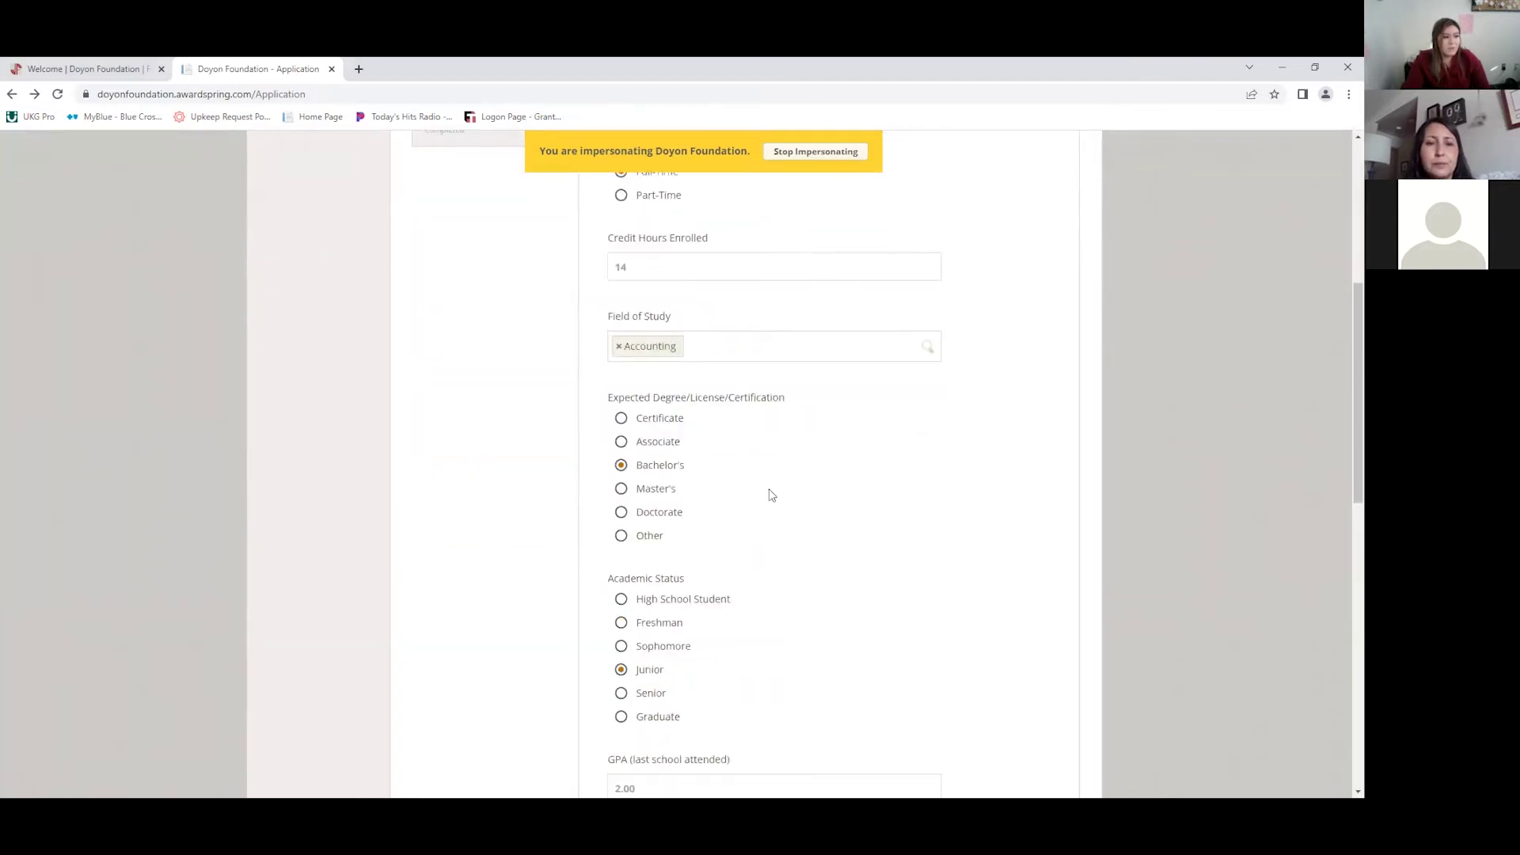
{"action": "scroll", "coordinate": [777, 483], "scroll_direction": "up", "scroll_amount": 1}
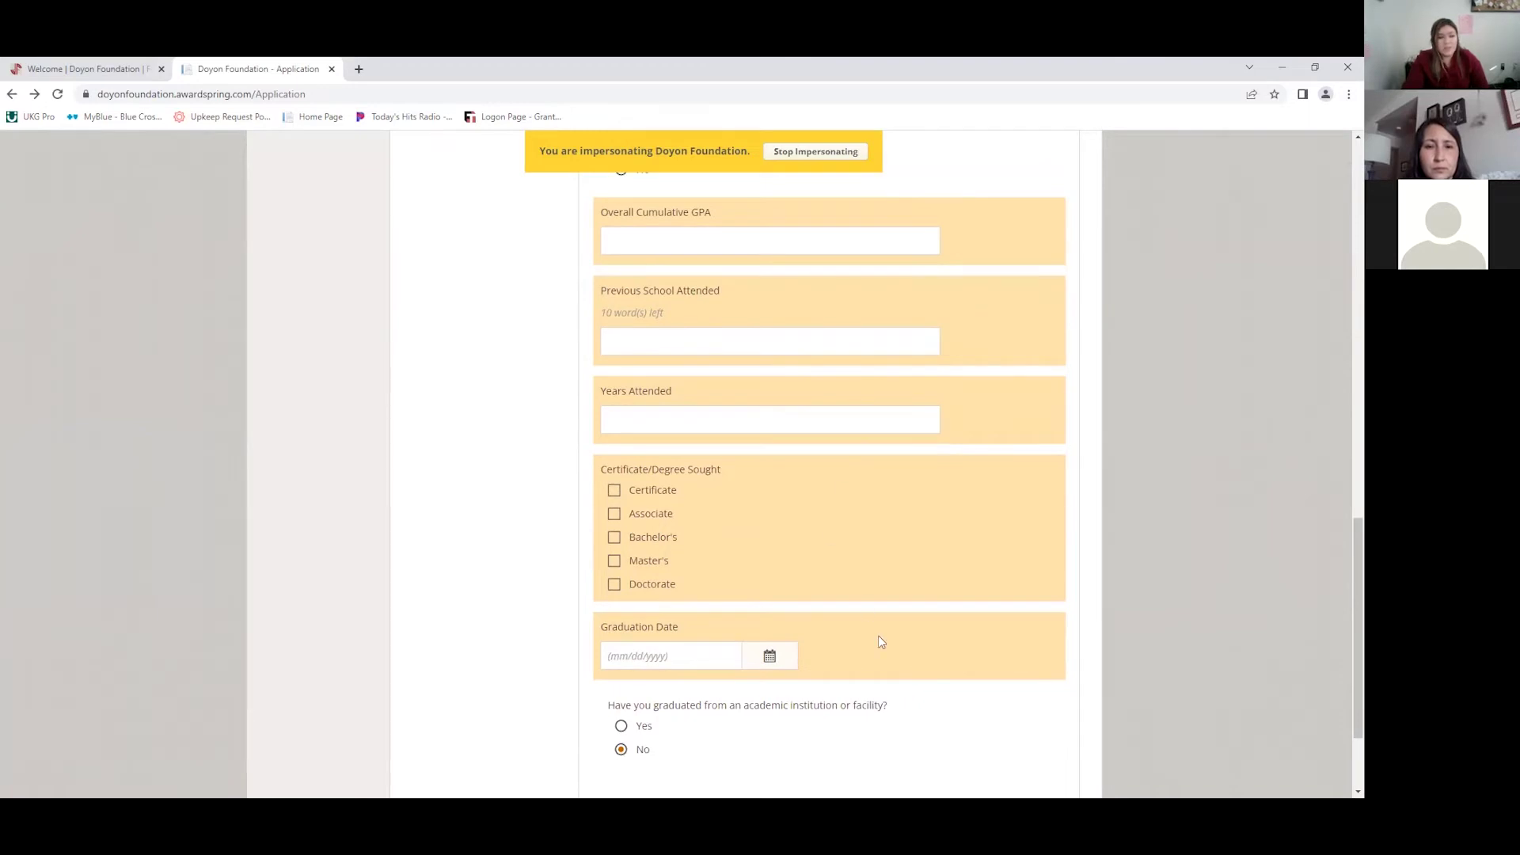
{"action": "scroll", "coordinate": [967, 654], "scroll_direction": "down", "scroll_amount": 2}
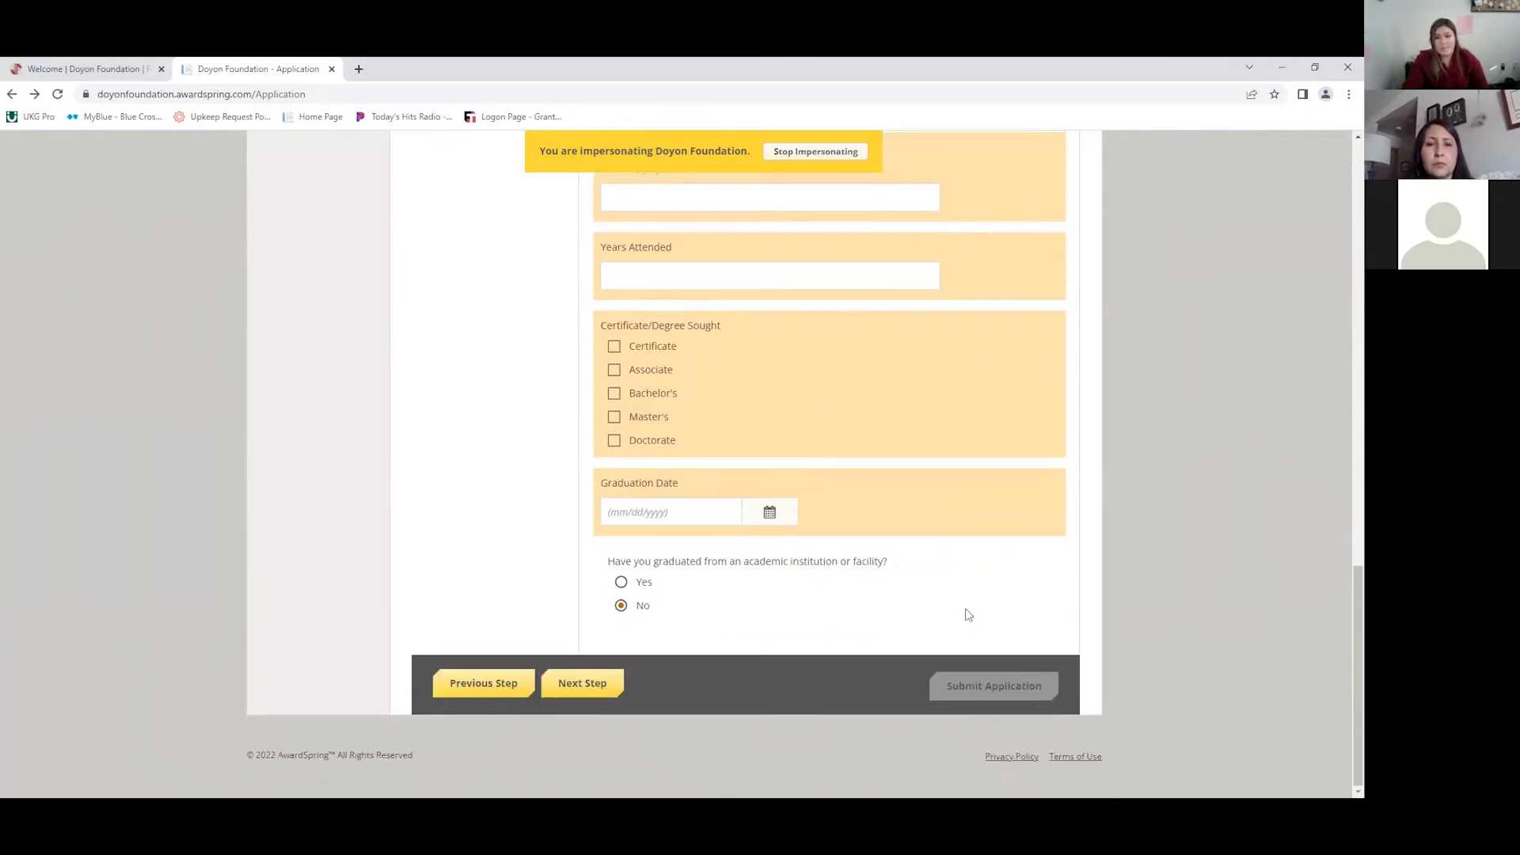
{"action": "scroll", "coordinate": [966, 611], "scroll_direction": "up", "scroll_amount": 15}
{"action": "scroll", "coordinate": [966, 611], "scroll_direction": "up", "scroll_amount": 1}
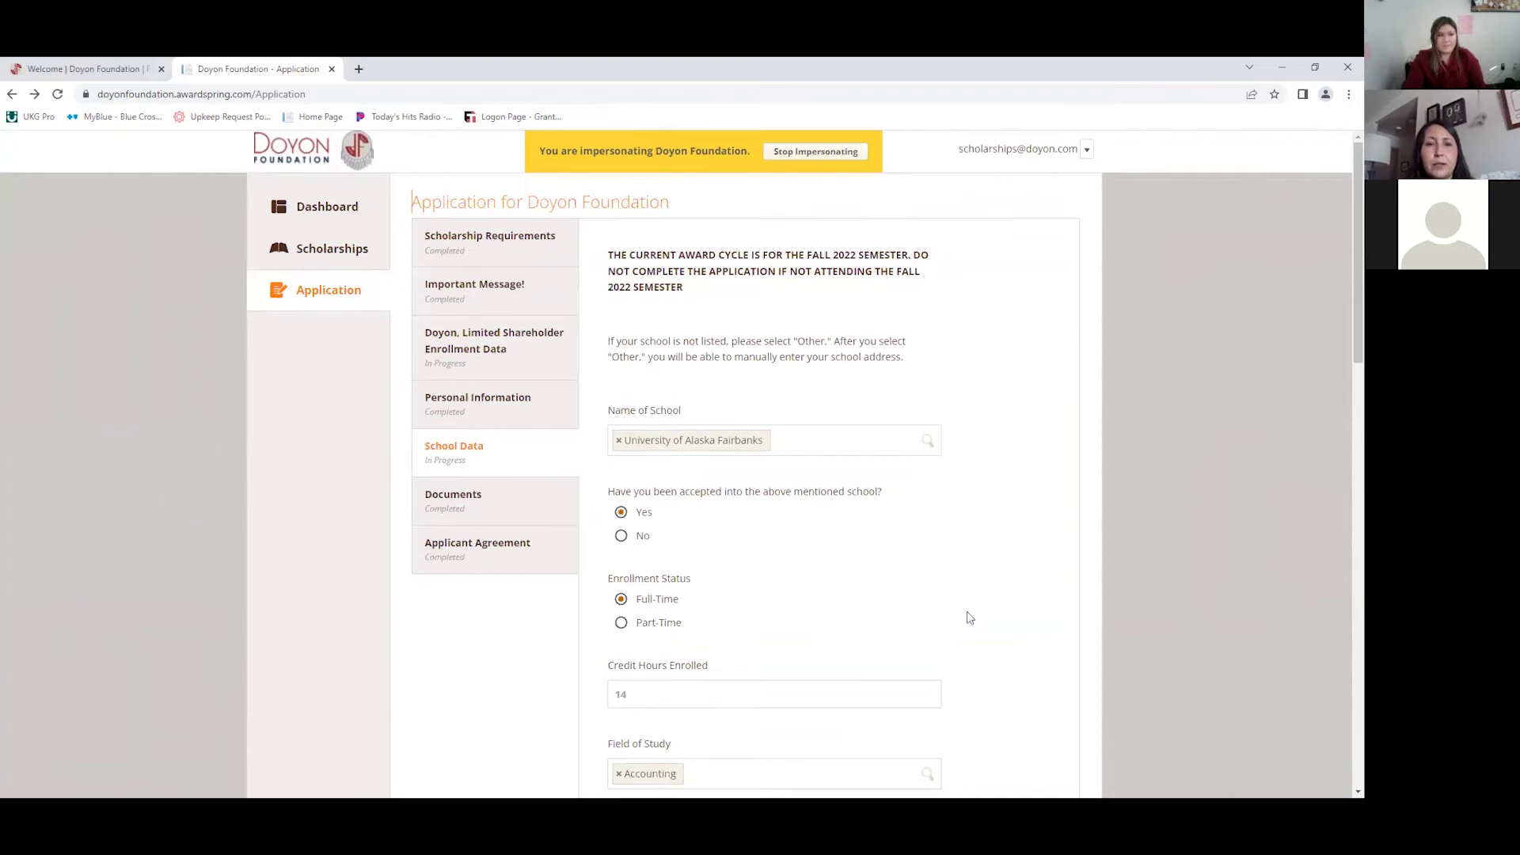